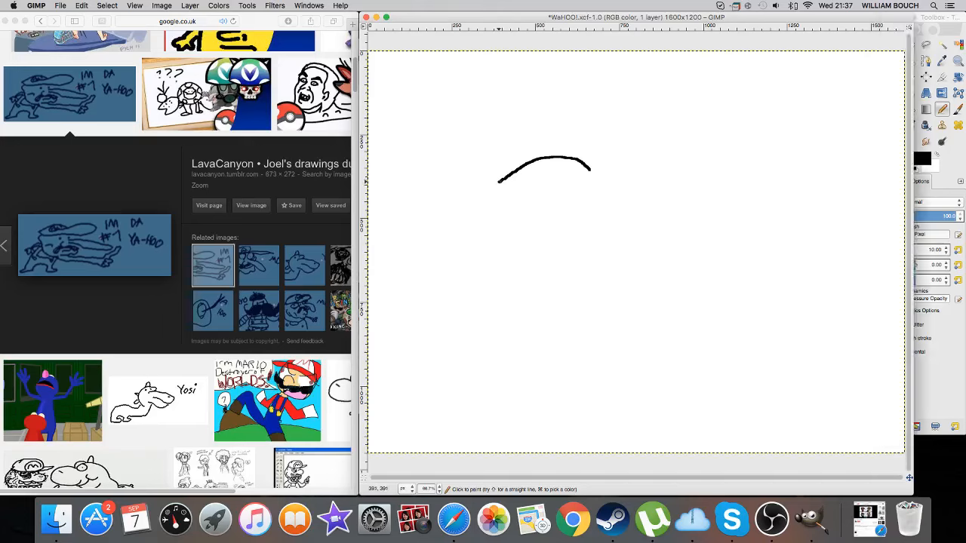
Pencil the cap outline in black with a circled M badge, and start the back of the head beneath it
mouse_move(549, 184)
left_mouse_down()
mouse_move(630, 157)
mouse_move(659, 171)
mouse_move(654, 186)
mouse_move(593, 203)
mouse_move(512, 198)
mouse_move(492, 189)
mouse_move(500, 181)
left_mouse_up()
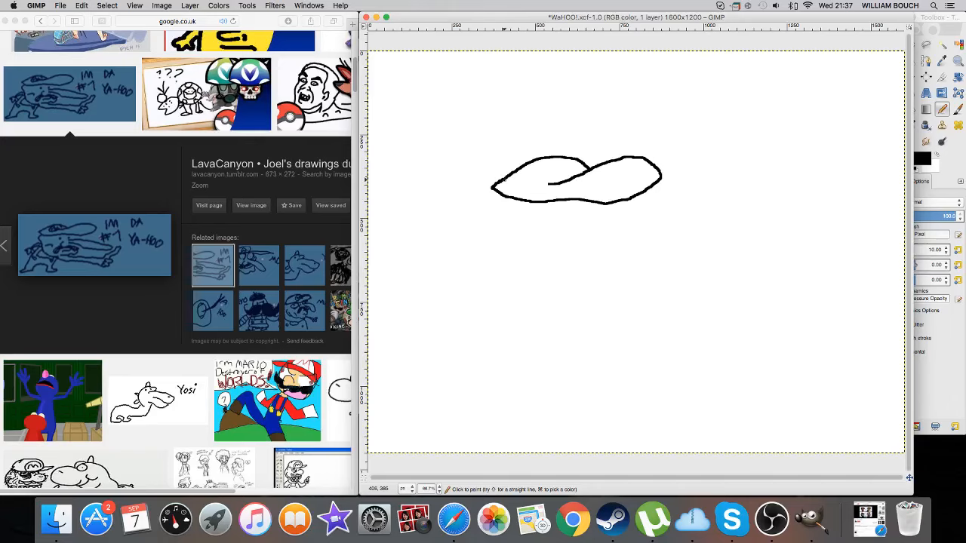
mouse_move(551, 184)
left_mouse_down()
mouse_move(558, 159)
mouse_move(566, 177)
left_mouse_up()
mouse_move(502, 197)
left_mouse_down()
mouse_move(493, 207)
mouse_move(506, 221)
left_mouse_up()
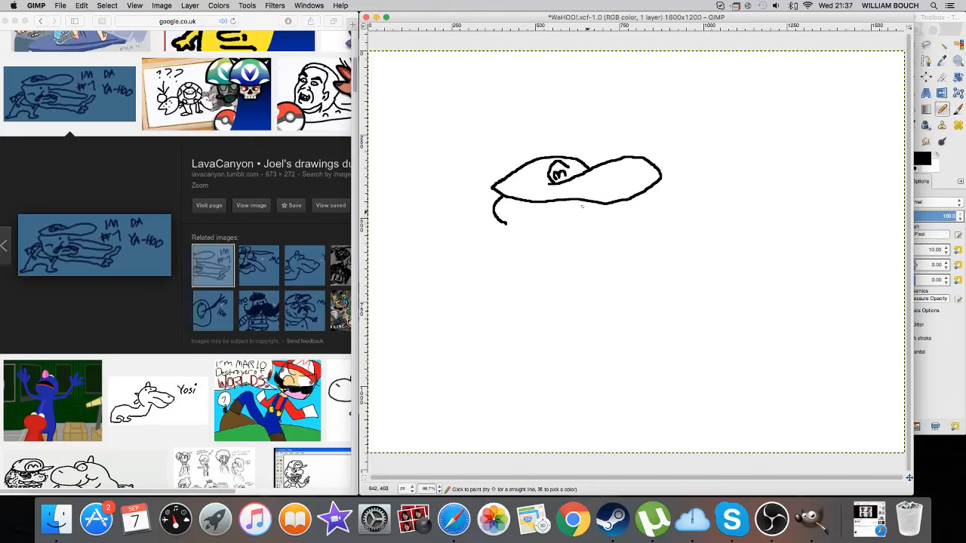
Draw the facing eye, the long pointed nose with its nostril, the moustache outline and the lips below the cap
mouse_move(593, 214)
left_mouse_down()
mouse_move(636, 223)
mouse_move(670, 241)
mouse_move(619, 243)
mouse_move(586, 234)
left_mouse_up()
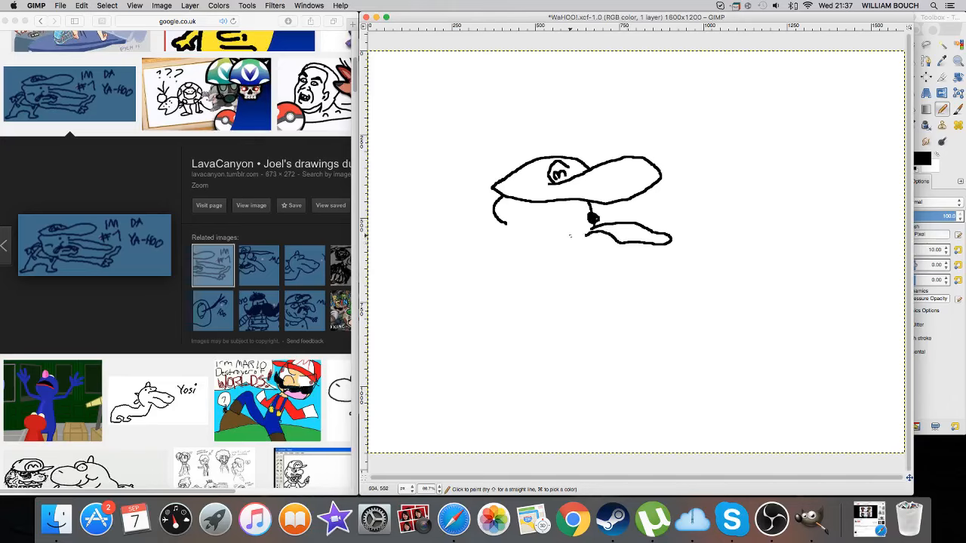
mouse_move(572, 234)
left_mouse_down()
mouse_move(563, 243)
mouse_move(578, 251)
mouse_move(593, 237)
mouse_move(560, 252)
mouse_move(551, 269)
mouse_move(610, 261)
mouse_move(594, 245)
mouse_move(608, 269)
mouse_move(558, 282)
left_mouse_up()
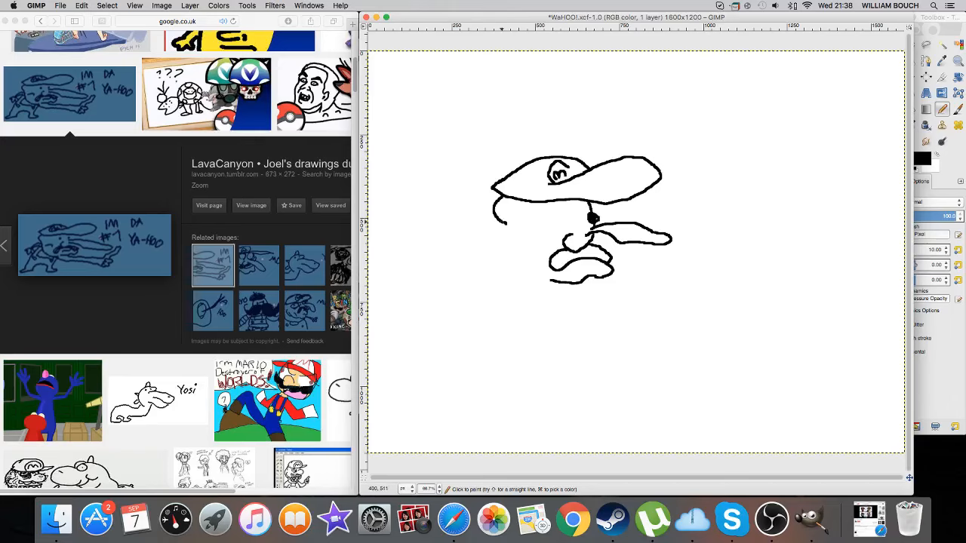
Draw the back of the head and jaw, and the outstretched arm ending in a hand with a raised finger
mouse_move(504, 224)
left_mouse_down()
mouse_move(504, 267)
mouse_move(526, 281)
mouse_move(649, 290)
left_mouse_up()
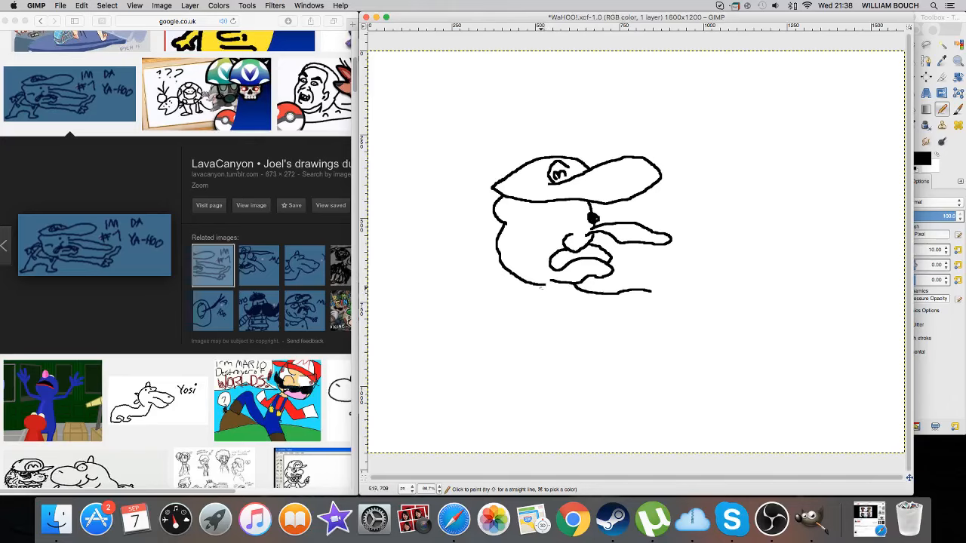
mouse_move(542, 286)
left_mouse_down()
mouse_move(630, 313)
mouse_move(665, 312)
mouse_move(678, 296)
mouse_move(654, 308)
left_mouse_up()
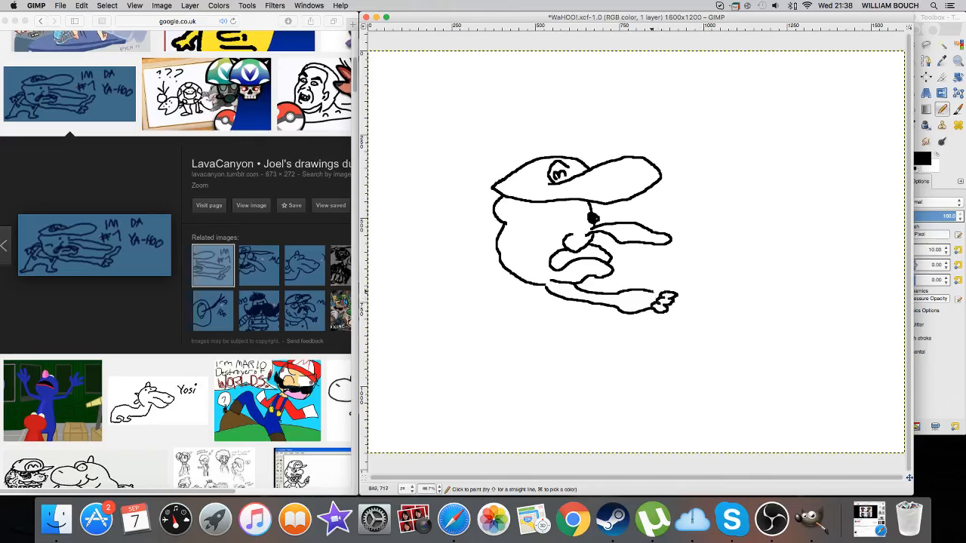
mouse_move(653, 290)
left_mouse_down()
mouse_move(680, 252)
mouse_move(687, 258)
mouse_move(670, 283)
left_mouse_up()
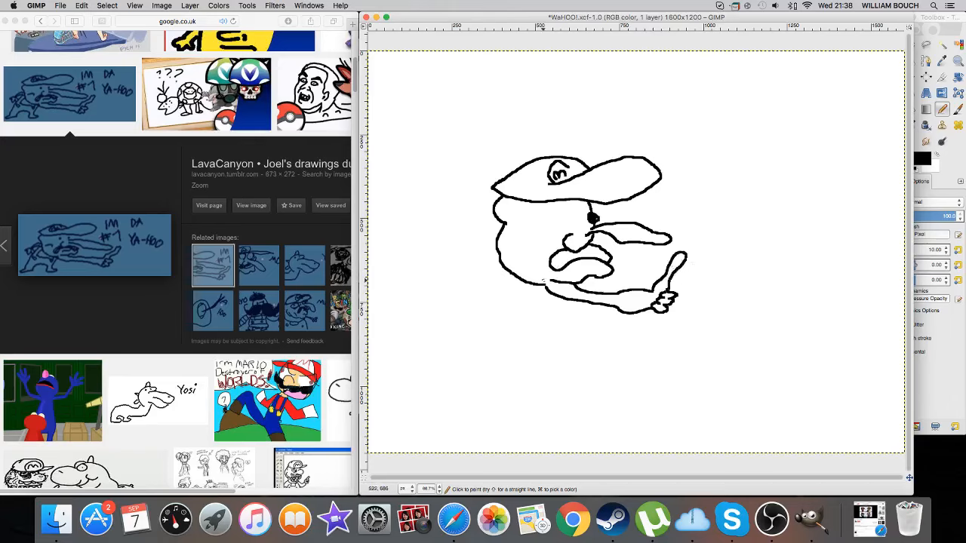
Add the mouth line inside the lips and bucket-fill the moustache with black
left_click_drag(570, 272, 597, 264)
left_click(926, 126)
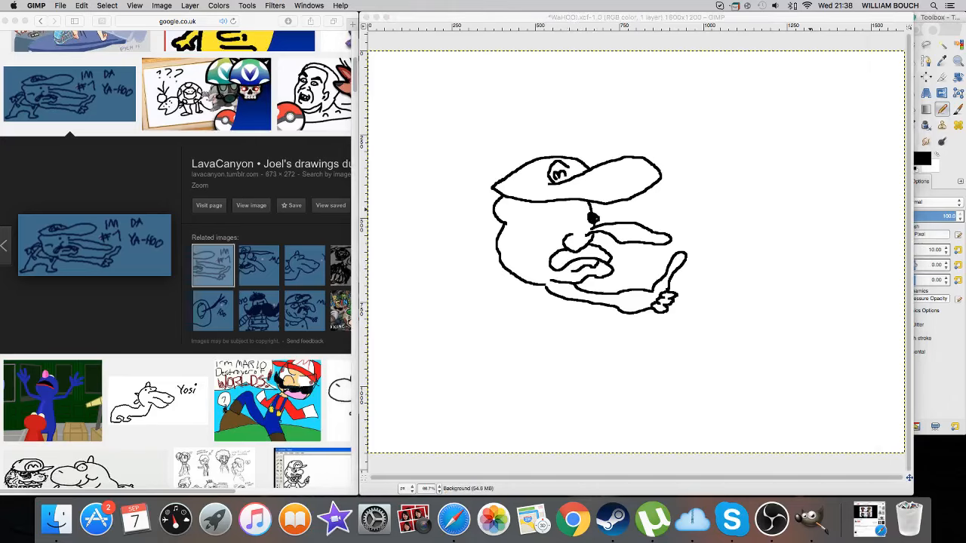
left_click(567, 260)
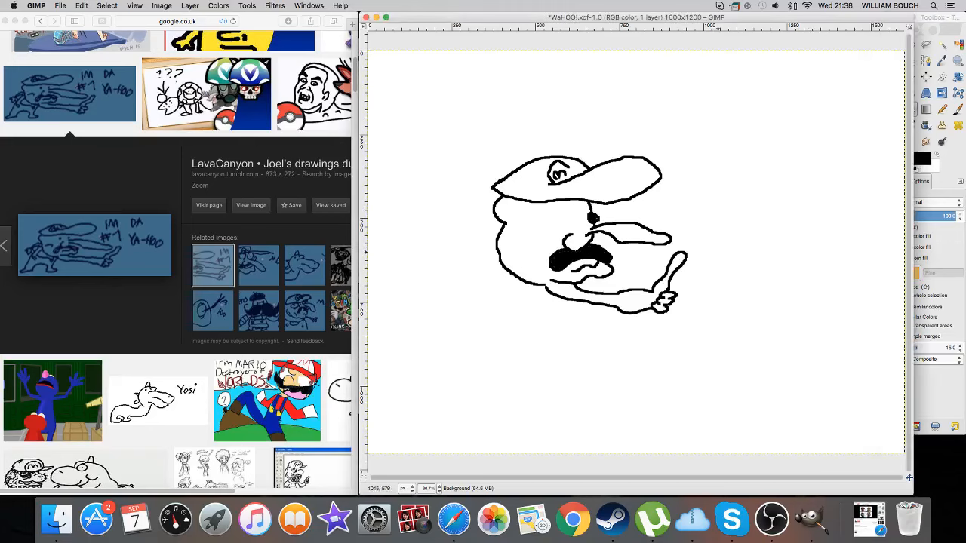
Pencil a second solid black eye and a curved cheek line on the face
left_click(942, 111)
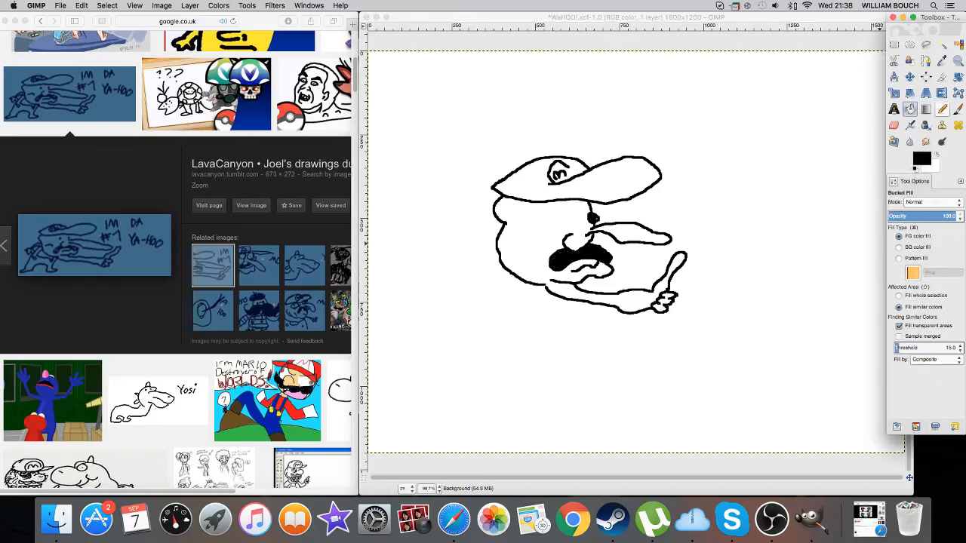
left_click(942, 110)
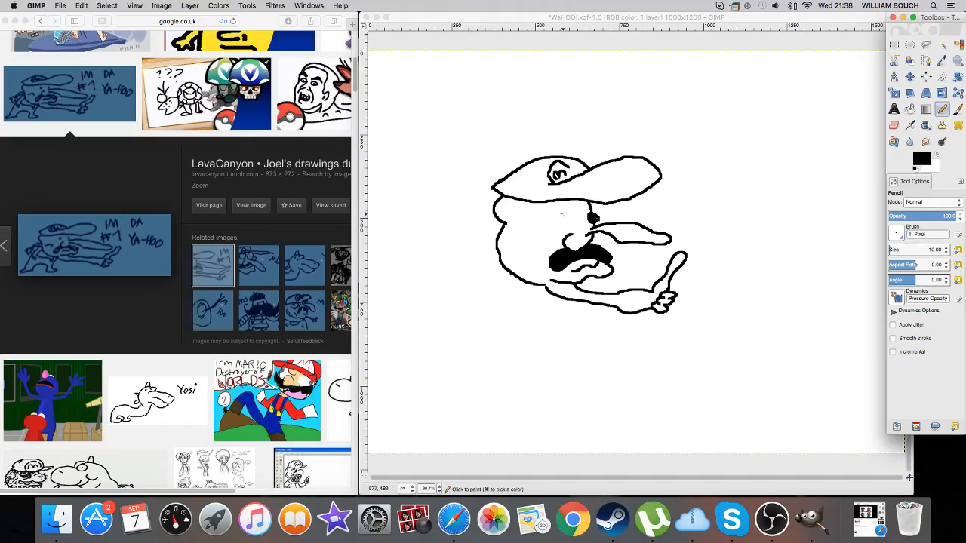
mouse_move(559, 214)
left_mouse_down()
mouse_move(569, 222)
mouse_move(552, 218)
mouse_move(543, 242)
left_mouse_up()
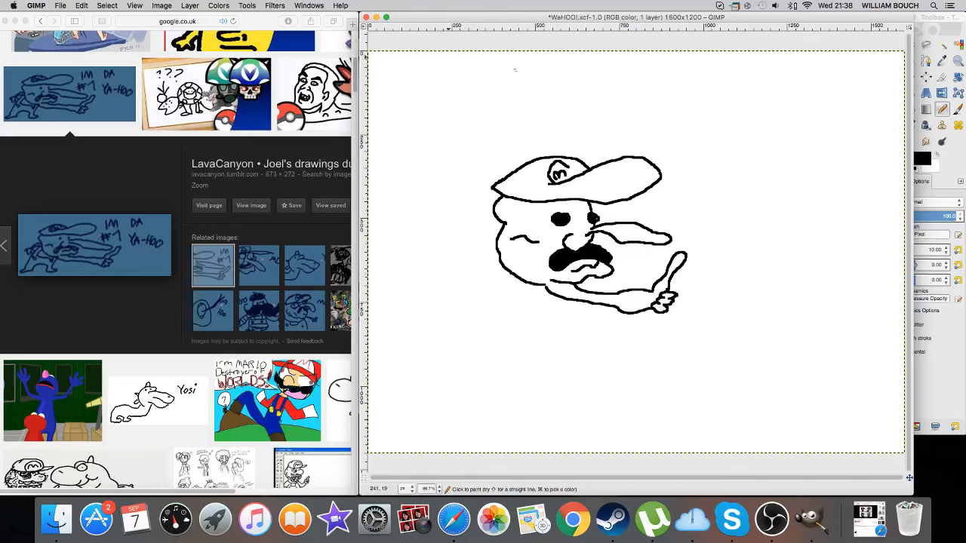
Open the saved WaHOO!.xcf as a layer on top of the current drawing
left_click(60, 5)
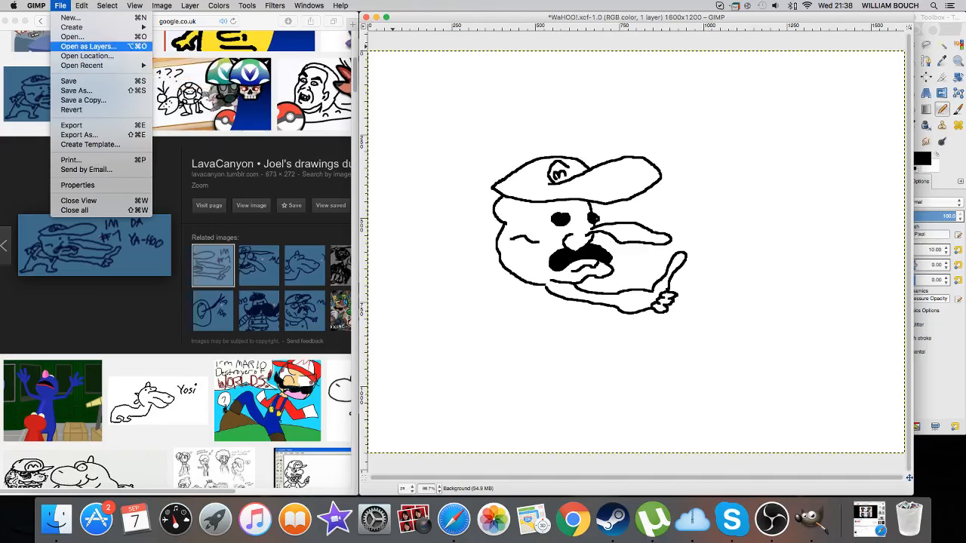
left_click(83, 46)
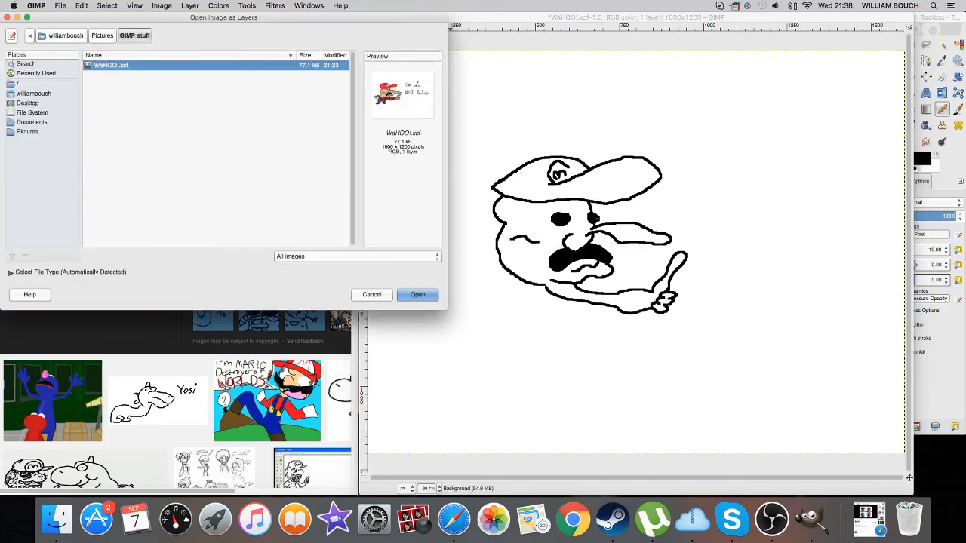
left_click(418, 294)
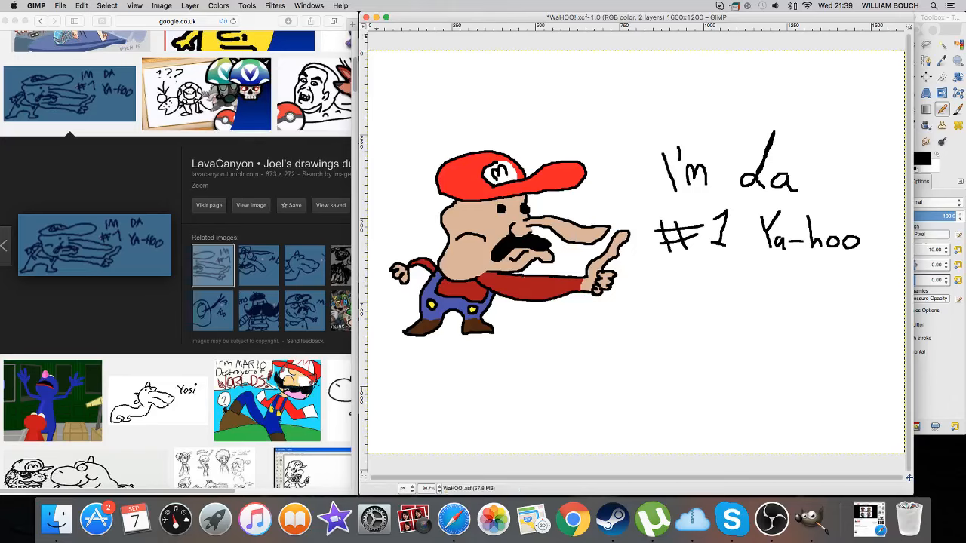
Create a new blank image of 1600 x 1200 px
left_click(60, 5)
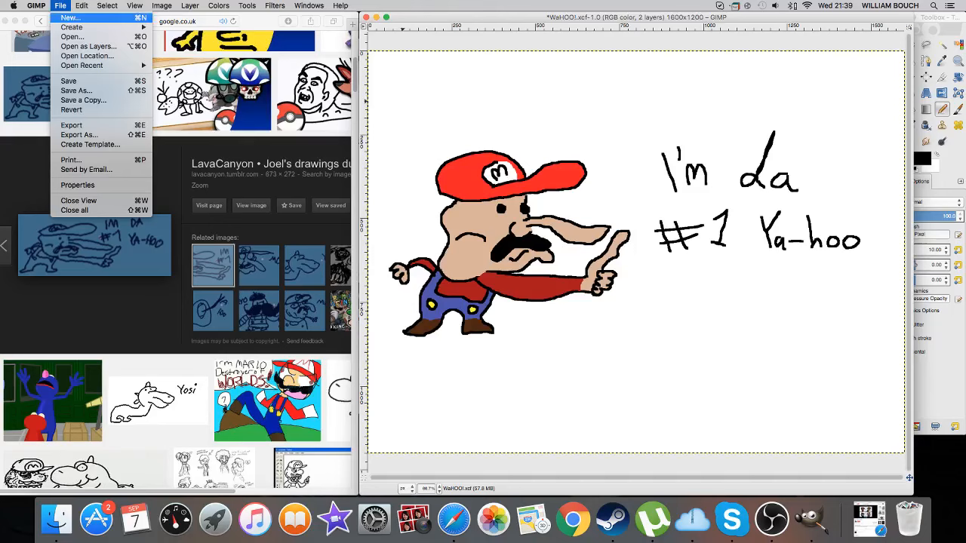
left_click(70, 18)
left_click(166, 131)
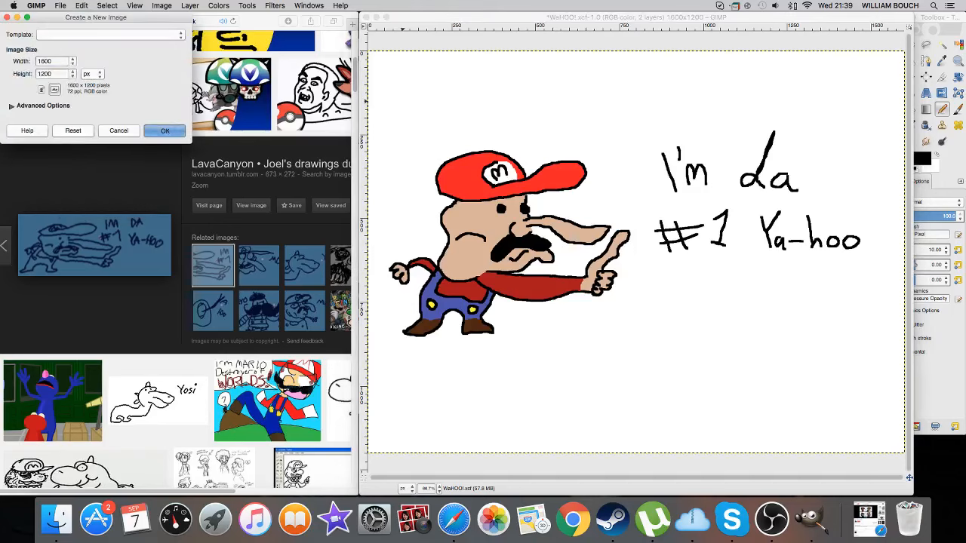
Close WaHOO!.xcf discarding its changes, and move the new image's window beside the browser reference
left_click(609, 38)
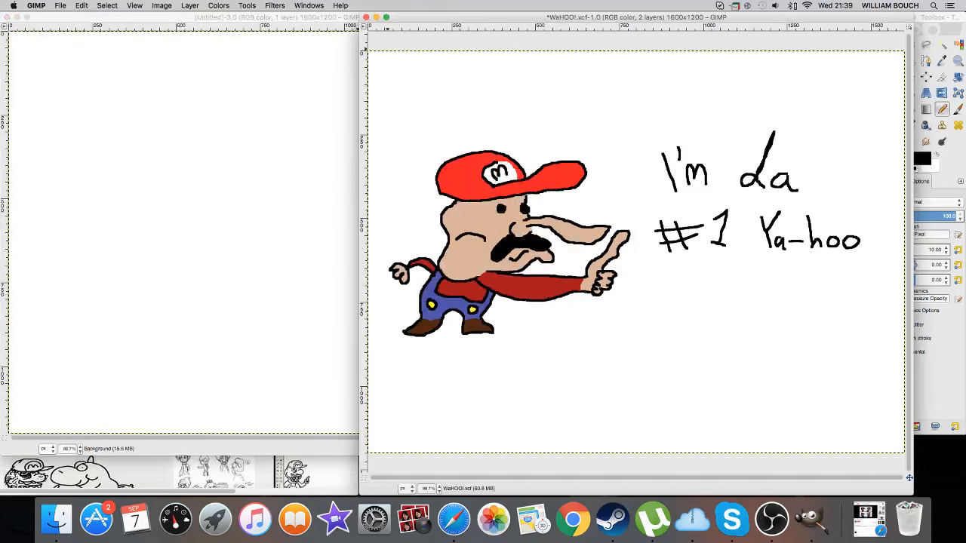
key("super+w")
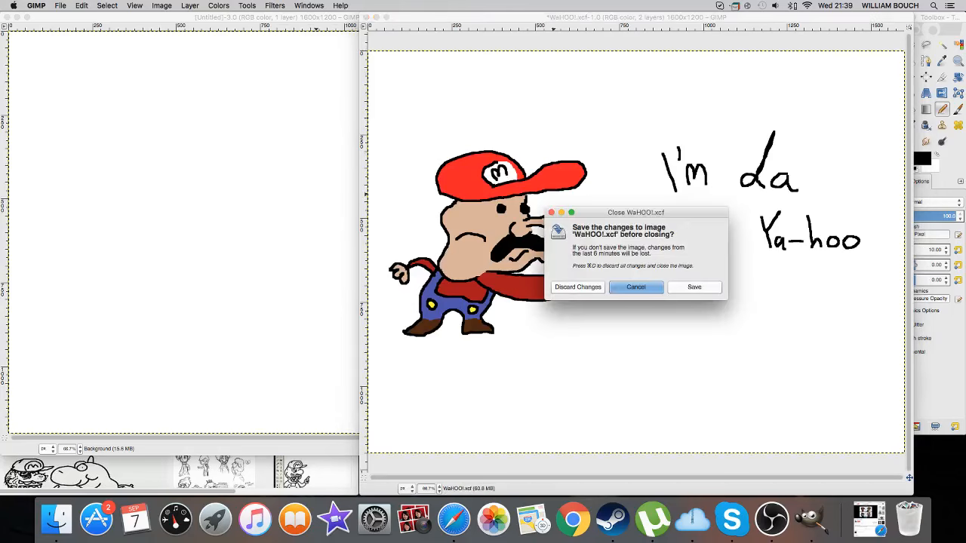
key("super+d")
left_click_drag(329, 18, 687, 17)
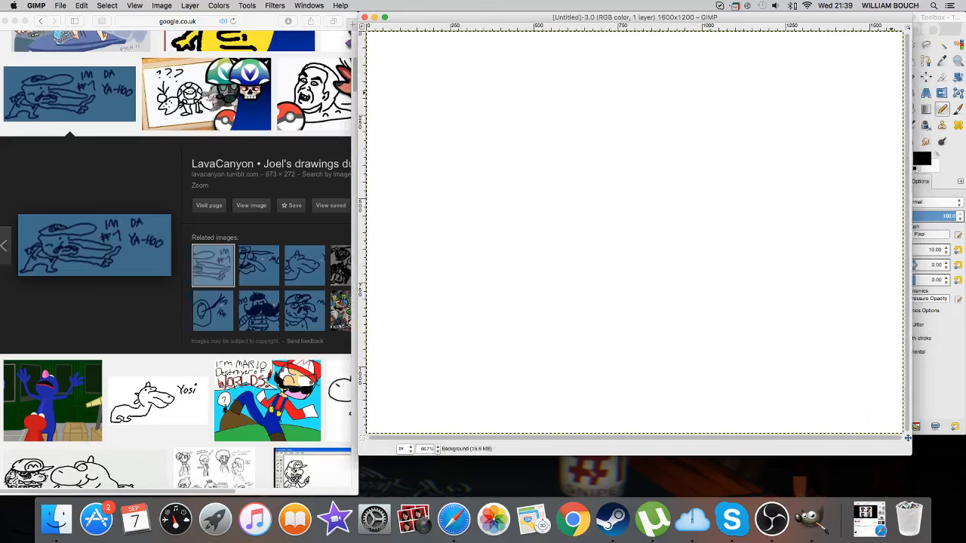
Switch to Safari to show the related drawing labelled MERO as the reference, and return to the blank GIMP canvas
left_click(919, 138)
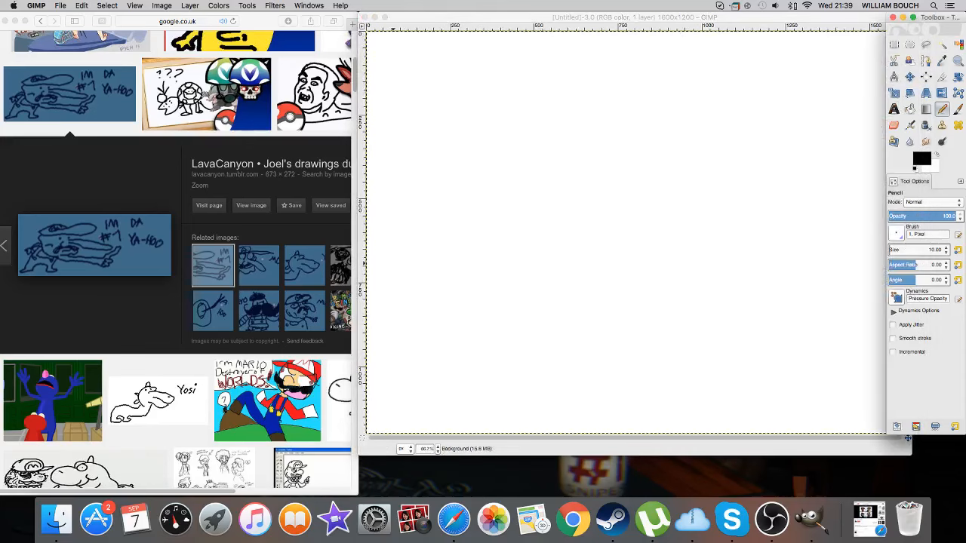
left_click(304, 311)
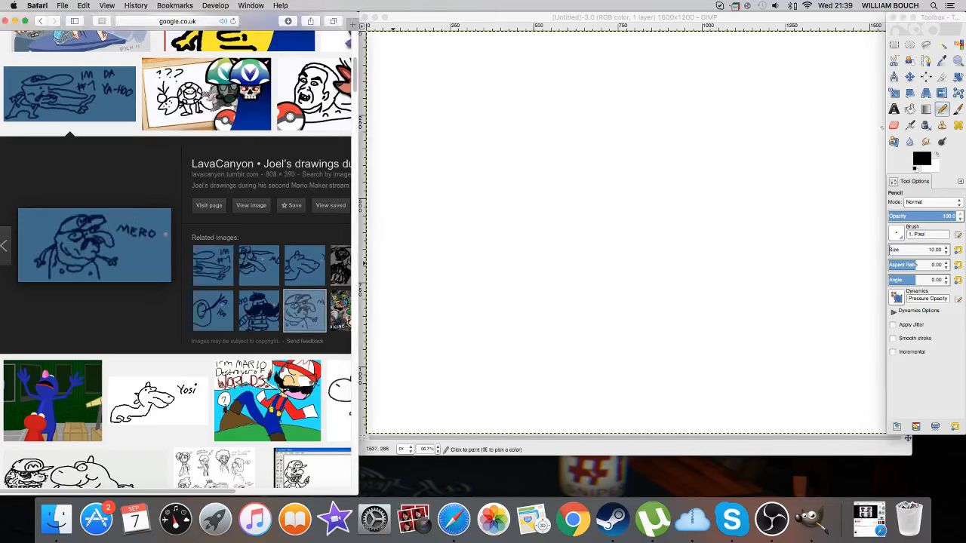
left_click(528, 184)
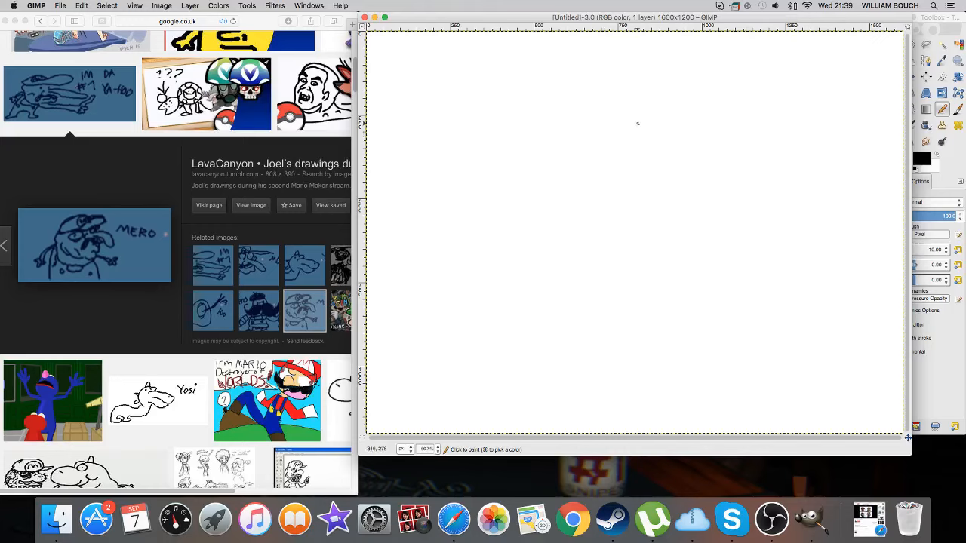
Pencil a cap with a brim and a circled M badge, and start the back of the head below it
mouse_move(637, 123)
left_mouse_down()
mouse_move(603, 147)
mouse_move(632, 156)
mouse_move(663, 139)
mouse_move(660, 118)
mouse_move(623, 128)
mouse_move(611, 114)
mouse_move(548, 119)
mouse_move(511, 159)
mouse_move(603, 148)
left_mouse_up()
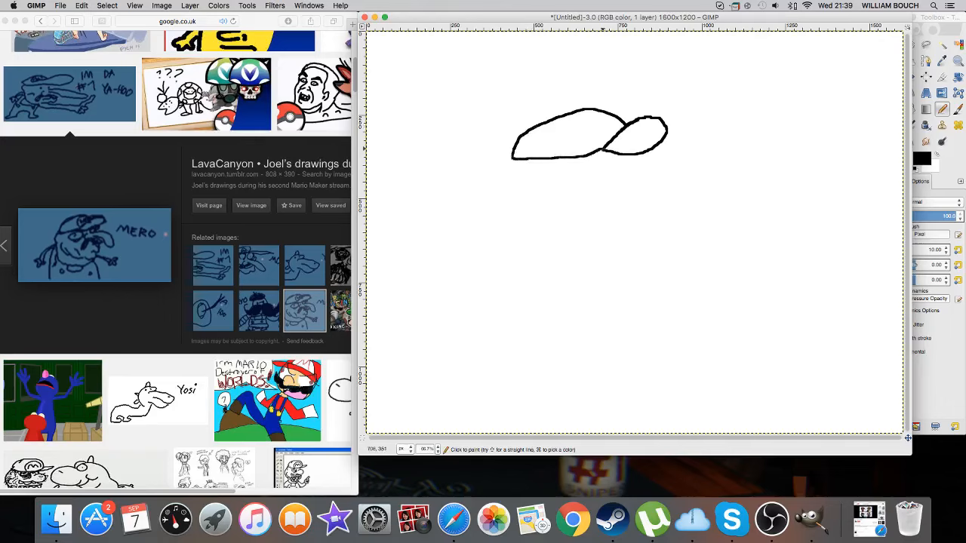
mouse_move(592, 153)
left_mouse_down()
mouse_move(584, 124)
mouse_move(599, 110)
mouse_move(590, 128)
mouse_move(609, 126)
left_mouse_up()
mouse_move(513, 158)
left_mouse_down()
mouse_move(518, 183)
mouse_move(509, 206)
left_mouse_up()
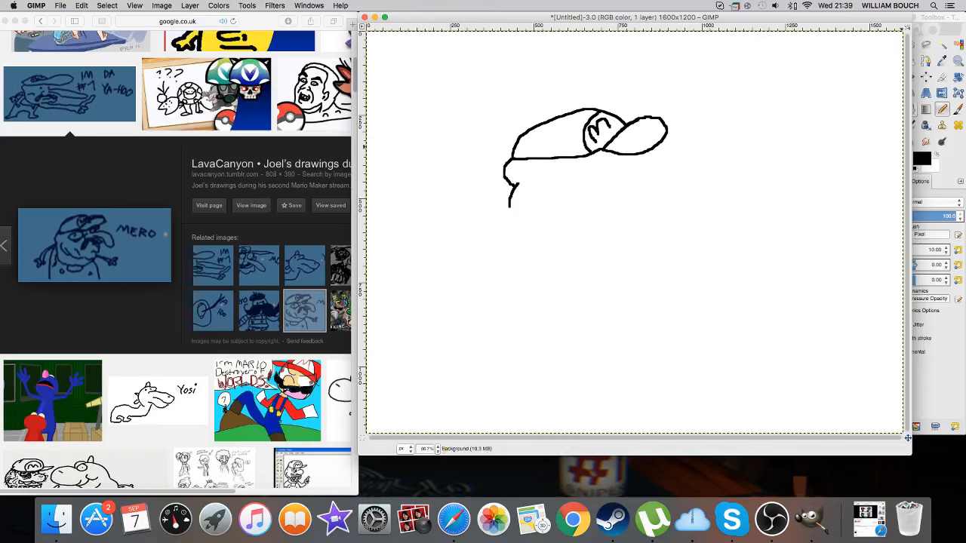
Erase the cap sketch by bucket-filling its black lines with white
left_click(914, 109)
left_click(937, 154)
left_click(601, 150)
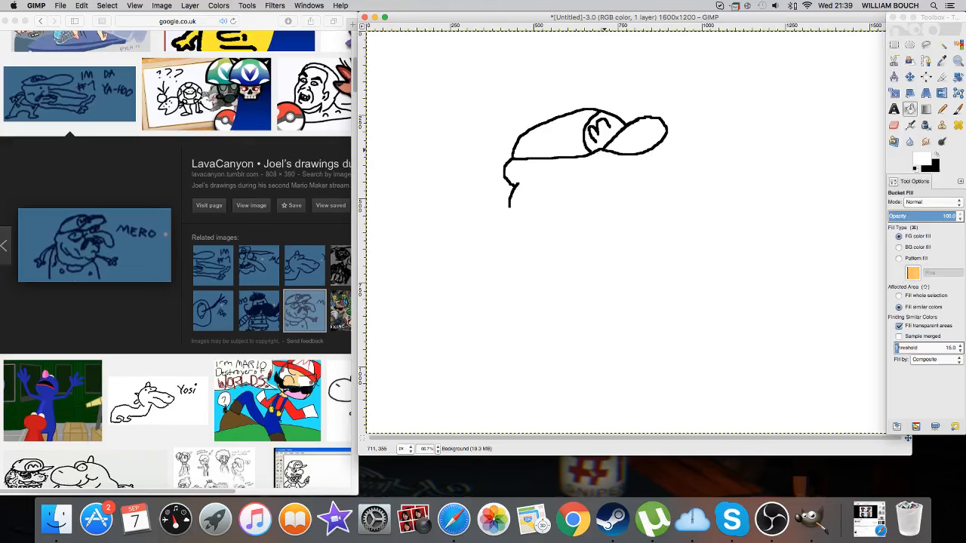
left_click(601, 149)
left_click(595, 137)
Draw the back of the head and the rounded jaw as one black pencil outline
left_click(942, 109)
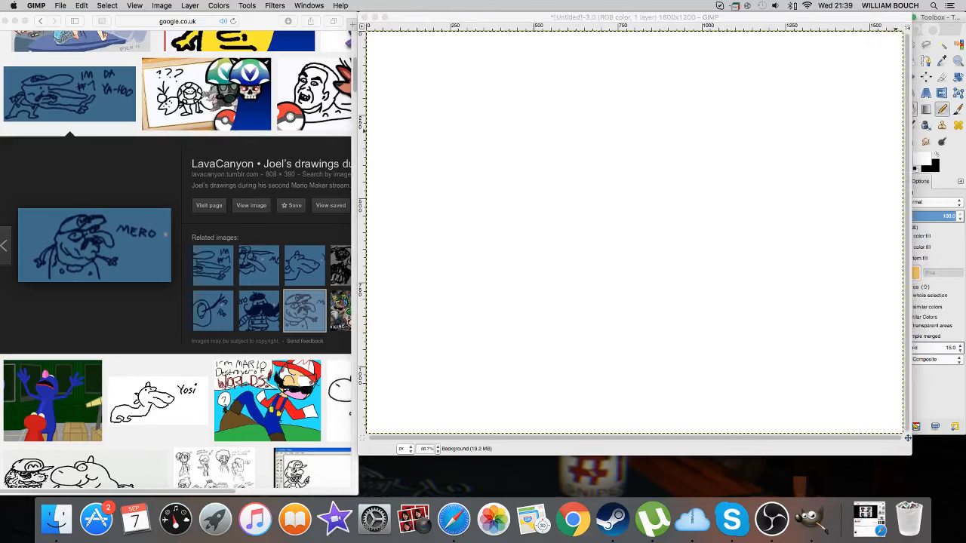
left_click(937, 153)
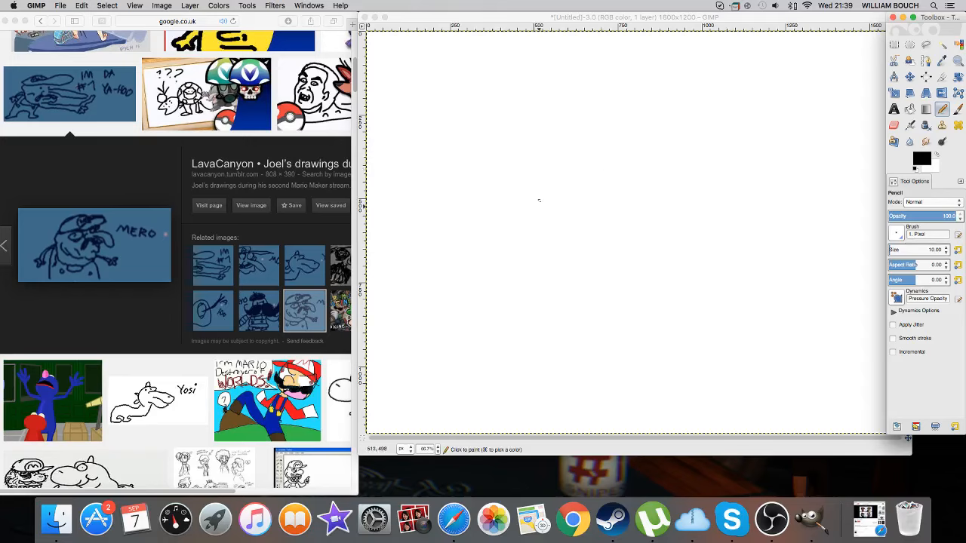
left_click(535, 157)
mouse_move(535, 157)
left_mouse_down()
mouse_move(539, 187)
mouse_move(531, 213)
mouse_move(552, 239)
mouse_move(604, 247)
mouse_move(625, 219)
left_mouse_up()
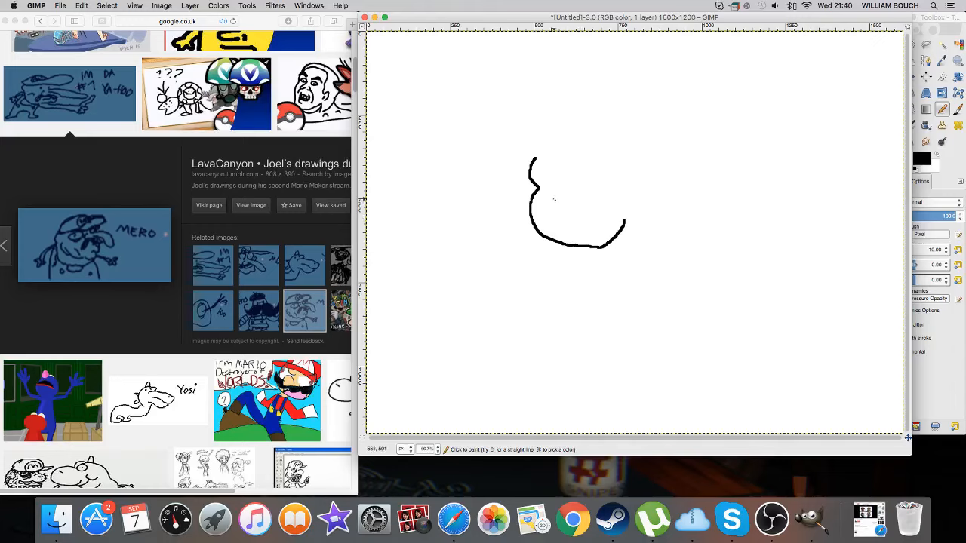
Draw the curved cheek lines inside the jaw, and the mouth line with the protruding lips
mouse_move(554, 199)
left_mouse_down()
mouse_move(582, 219)
mouse_move(625, 221)
left_mouse_up()
mouse_move(552, 186)
left_mouse_down()
mouse_move(551, 208)
mouse_move(562, 215)
left_mouse_up()
left_click_drag(624, 220, 635, 197)
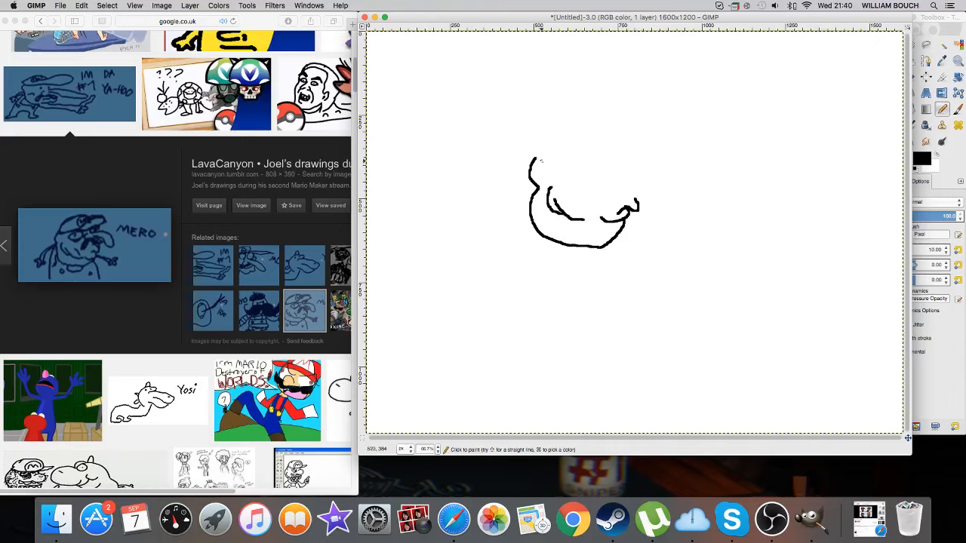
Draw the line across the top of the head and an oval eye, and fill its round pupil with black
mouse_move(537, 159)
left_mouse_down()
mouse_move(632, 147)
mouse_move(631, 156)
mouse_move(602, 155)
left_mouse_up()
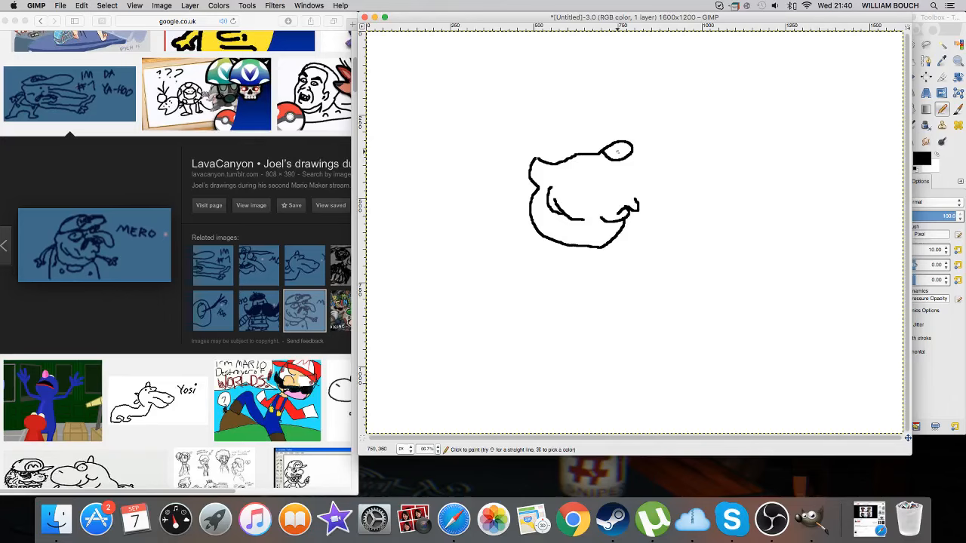
left_click_drag(623, 145, 626, 153)
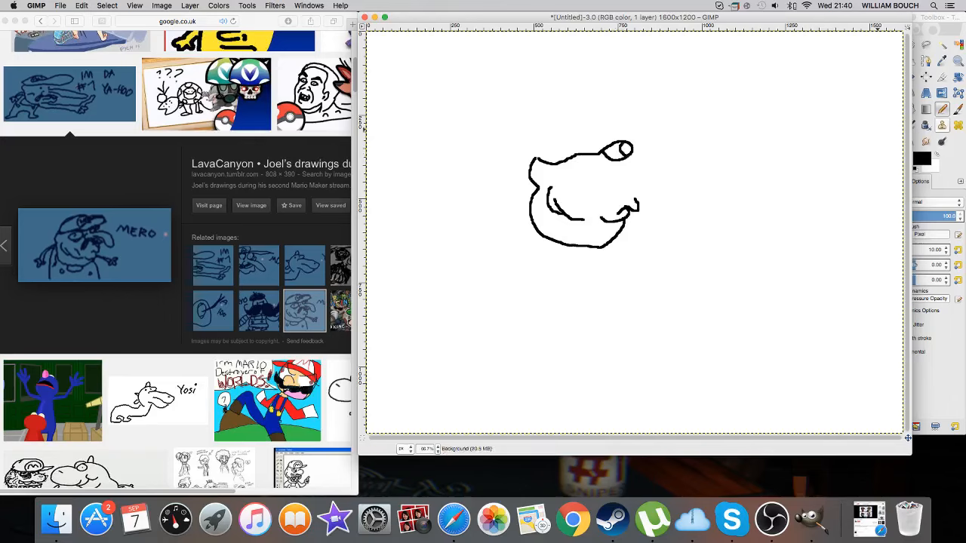
left_click(919, 138)
left_click(623, 151)
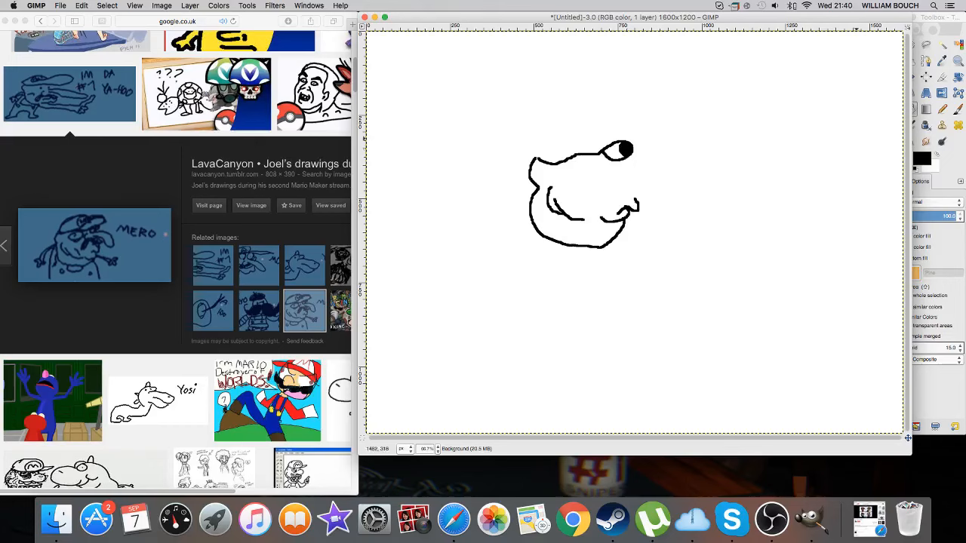
Pencil a long drooping nose below the eye
left_click(941, 108)
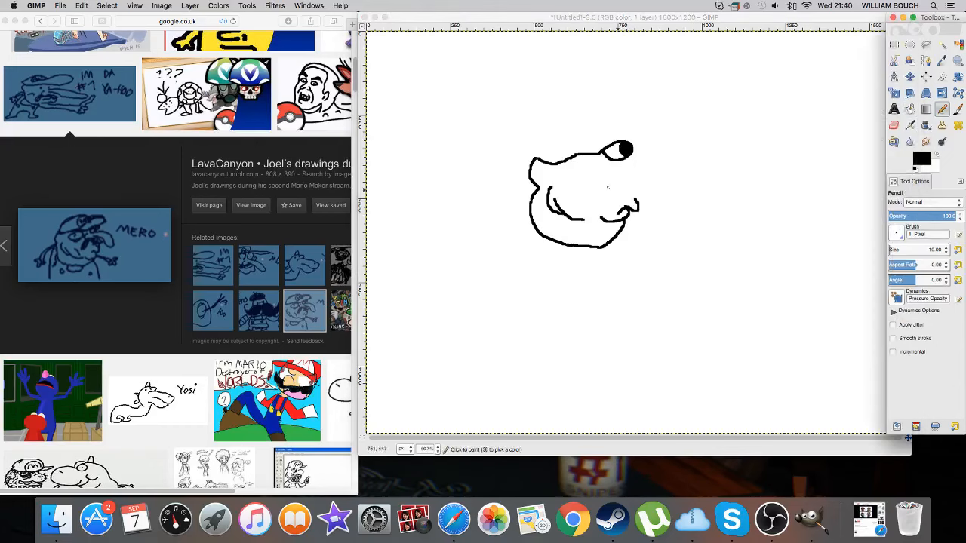
left_click(626, 158)
mouse_move(628, 157)
left_mouse_down()
mouse_move(658, 167)
mouse_move(672, 193)
mouse_move(656, 199)
mouse_move(647, 181)
mouse_move(611, 176)
left_mouse_up()
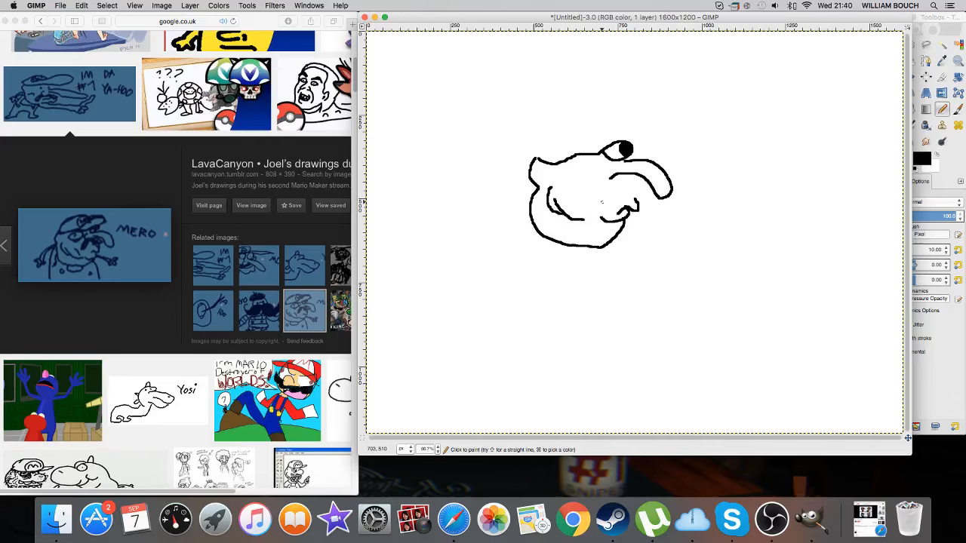
Draw a curved moustache outline between the nose and the mouth, and bucket-fill it with black
mouse_move(596, 173)
left_mouse_down()
mouse_move(593, 184)
mouse_move(611, 182)
mouse_move(592, 192)
mouse_move(590, 209)
mouse_move(610, 195)
mouse_move(630, 200)
mouse_move(637, 189)
mouse_move(612, 179)
left_mouse_up()
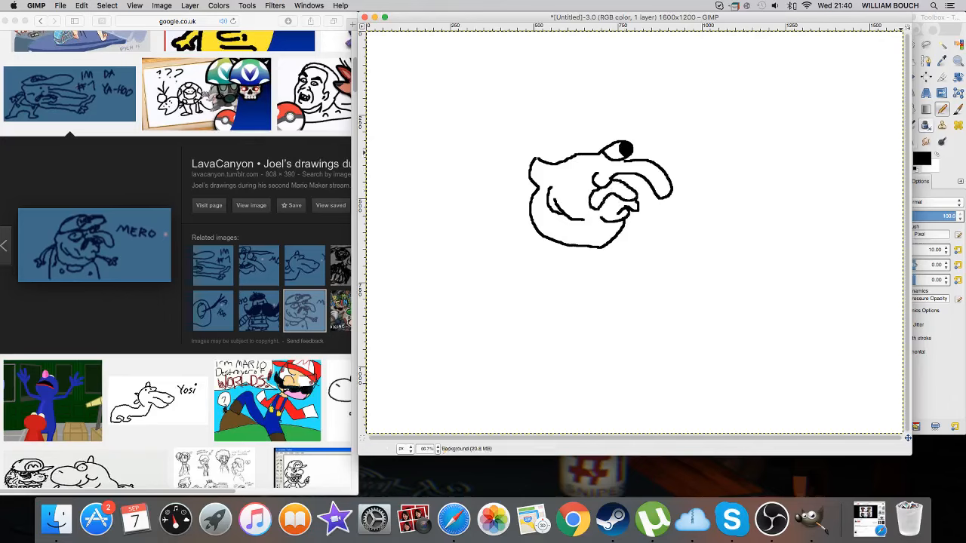
left_click(923, 111)
left_click(910, 110)
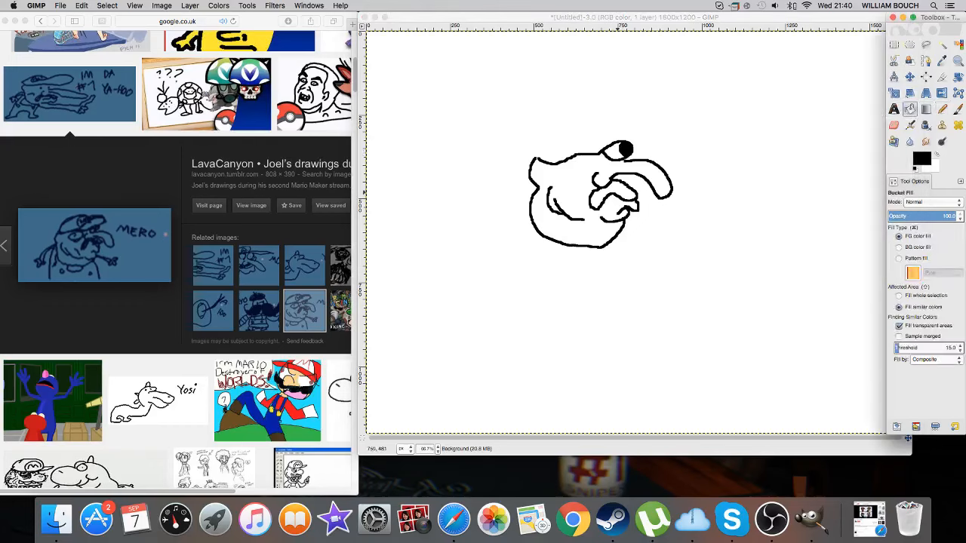
left_click(626, 193)
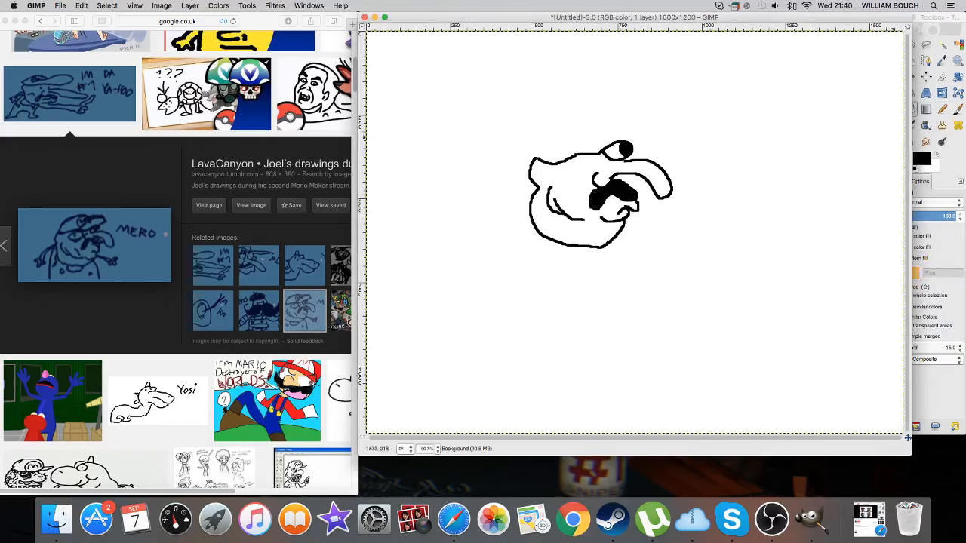
Pencil the second eye with a dark pupil on the face, and add a short crease at the cheek line below it
left_click(941, 109)
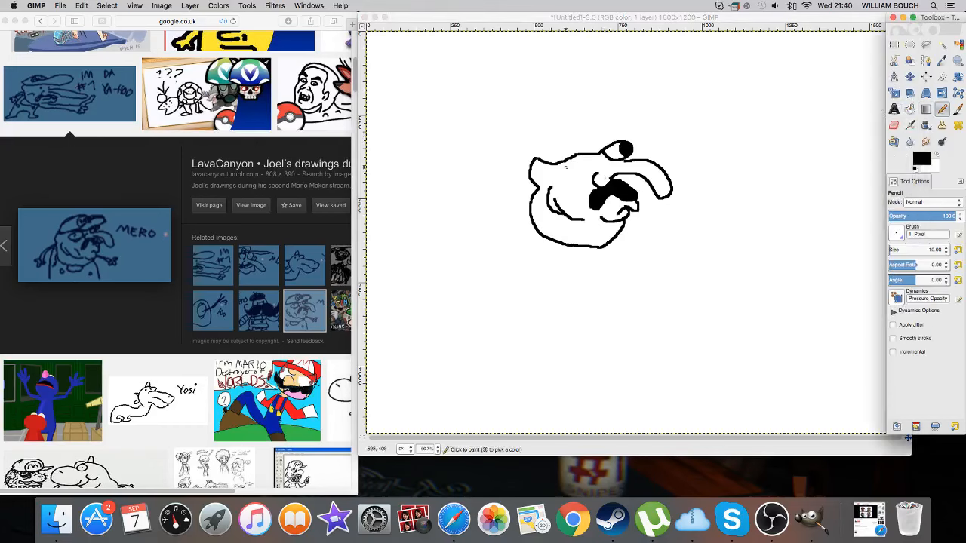
mouse_move(567, 163)
left_mouse_down()
mouse_move(593, 163)
mouse_move(568, 164)
mouse_move(595, 163)
mouse_move(577, 184)
mouse_move(595, 162)
mouse_move(574, 173)
left_mouse_up()
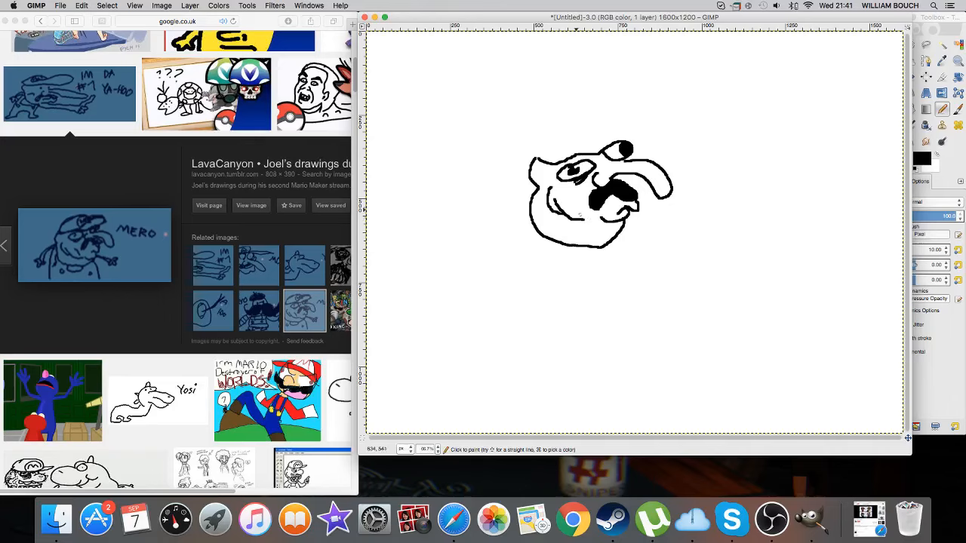
left_click_drag(573, 200, 578, 212)
Draw the torso outline with a flat base under the jaw, and add the bib shape and two round overall buttons
left_click_drag(531, 204, 511, 267)
mouse_move(616, 236)
left_mouse_down()
mouse_move(634, 267)
mouse_move(510, 271)
left_mouse_up()
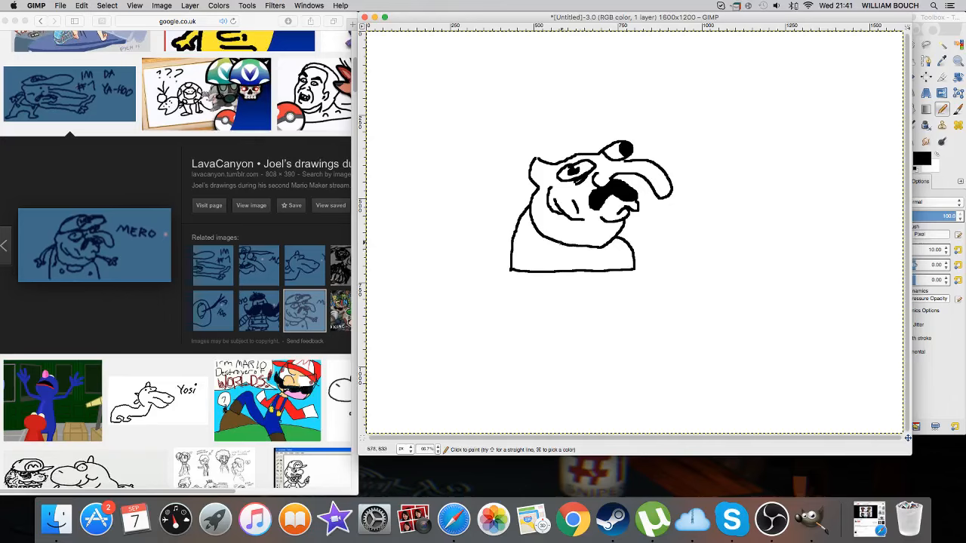
mouse_move(554, 243)
left_mouse_down()
mouse_move(573, 260)
mouse_move(601, 245)
mouse_move(611, 262)
mouse_move(614, 252)
left_mouse_up()
mouse_move(530, 247)
left_mouse_down()
mouse_move(537, 256)
mouse_move(528, 247)
left_mouse_up()
Pencil a thin curved arm ending in a fingered hand on each side of the body
mouse_move(532, 203)
left_mouse_down()
mouse_move(482, 227)
mouse_move(490, 234)
mouse_move(531, 205)
left_mouse_up()
mouse_move(483, 225)
left_mouse_down()
mouse_move(468, 236)
mouse_move(473, 243)
mouse_move(495, 246)
mouse_move(501, 236)
left_mouse_up()
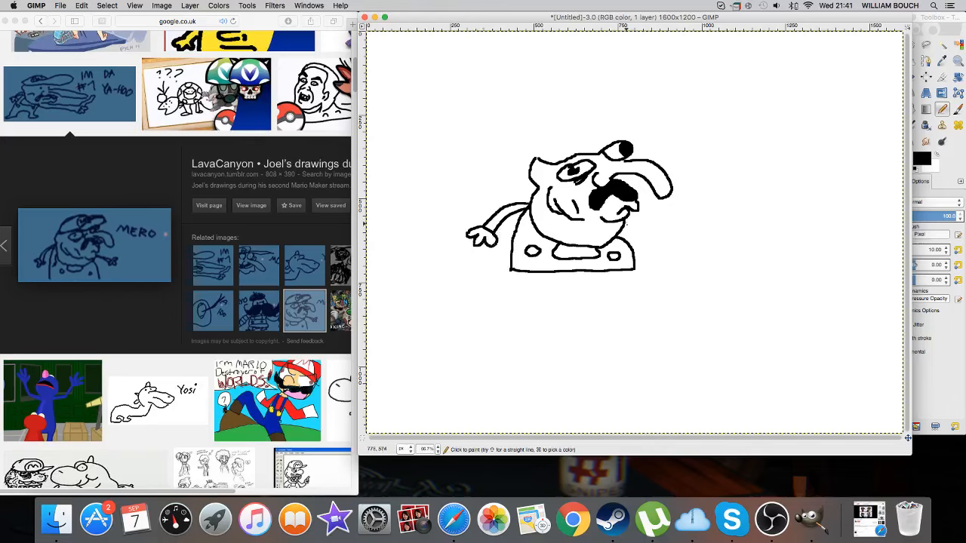
mouse_move(626, 223)
left_mouse_down()
mouse_move(656, 238)
mouse_move(662, 228)
mouse_move(667, 231)
left_mouse_up()
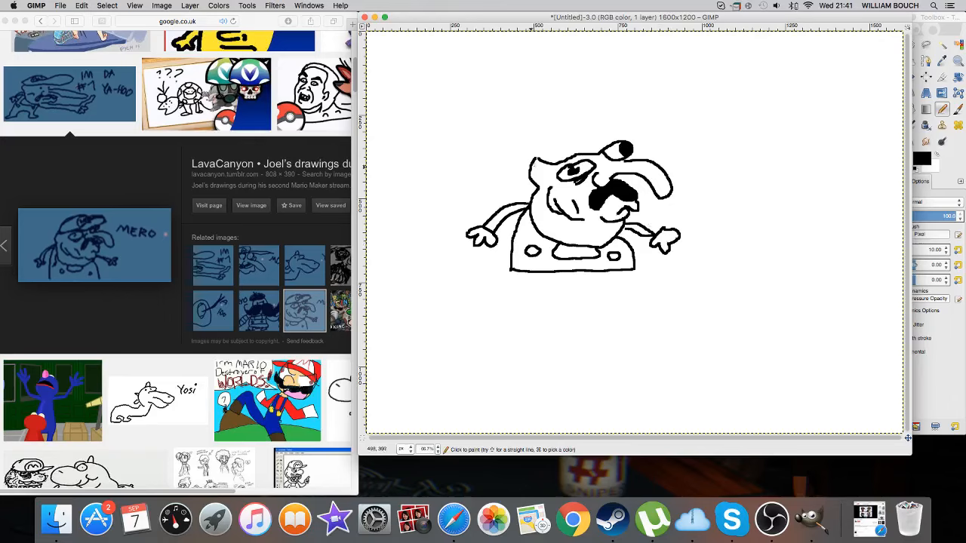
Draw the cap's dome and slanted brim, and paint over the stray line inside the brim in white
mouse_move(537, 157)
left_mouse_down()
mouse_move(600, 118)
mouse_move(593, 132)
mouse_move(622, 135)
mouse_move(635, 123)
mouse_move(631, 142)
mouse_move(649, 120)
mouse_move(598, 149)
left_mouse_up()
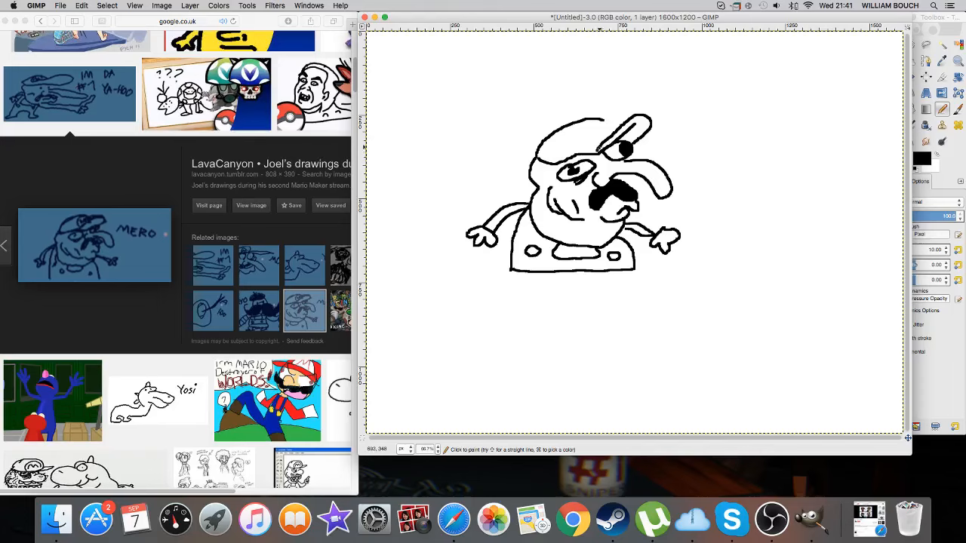
left_click(936, 155)
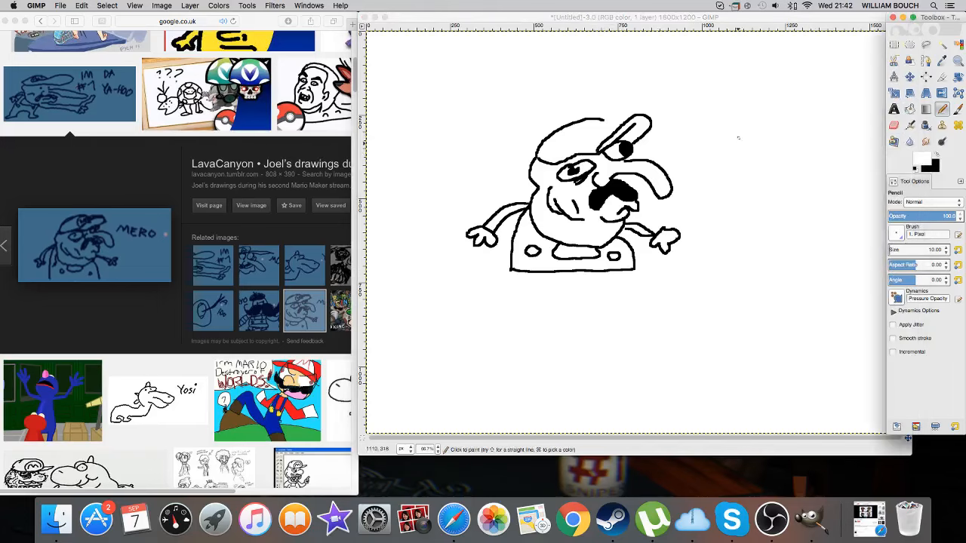
left_click(637, 124)
mouse_move(636, 123)
left_mouse_down()
mouse_move(620, 139)
mouse_move(638, 122)
left_mouse_up()
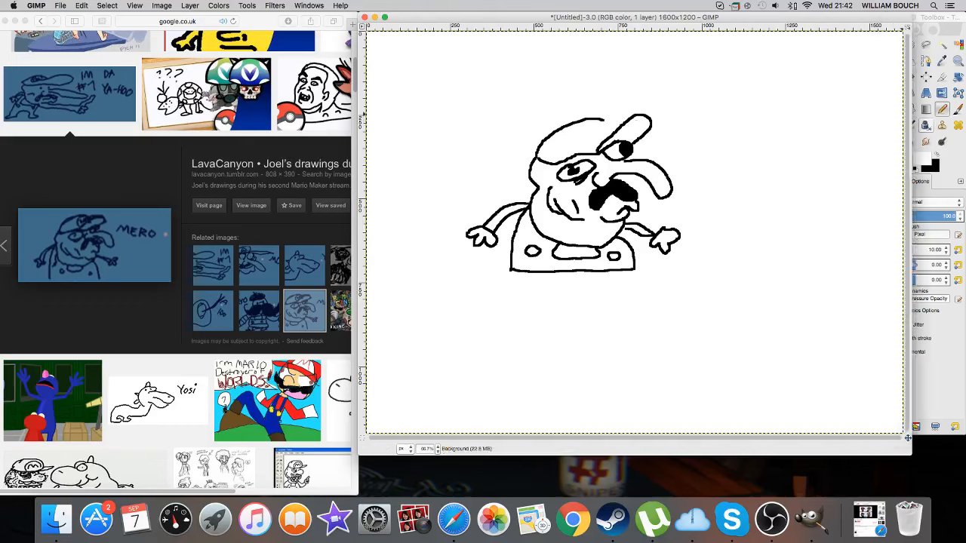
Restore black as the pencil colour and close the front of the cap's dome down to the brim
left_click(923, 129)
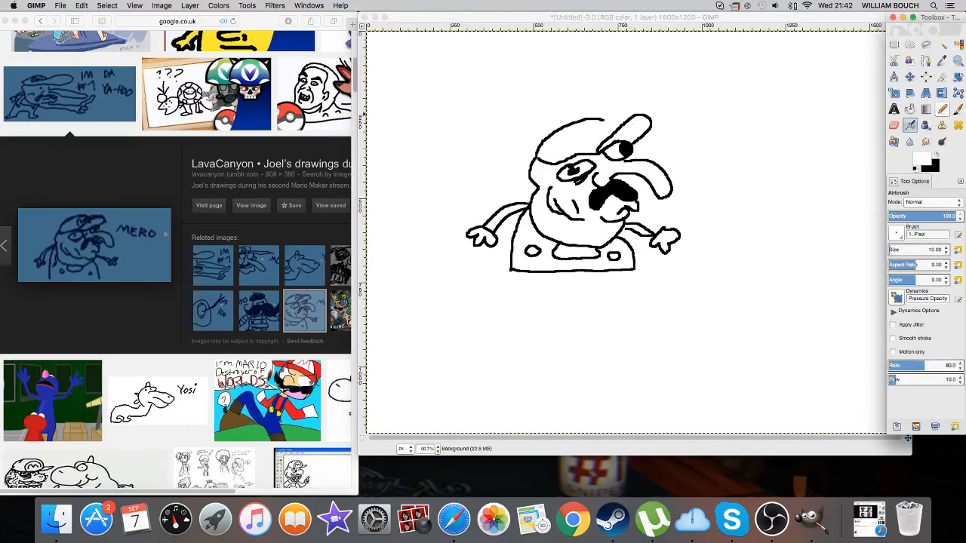
key("x")
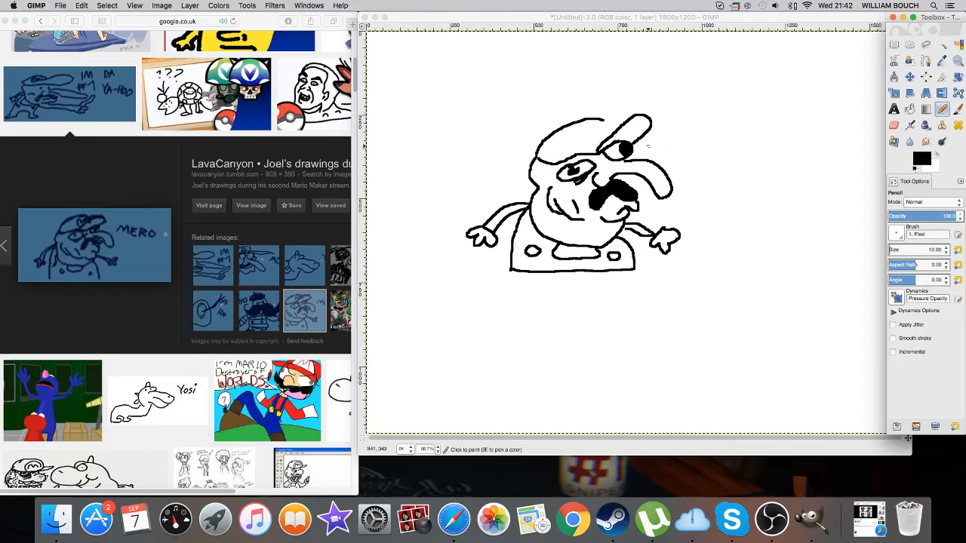
left_click(610, 119)
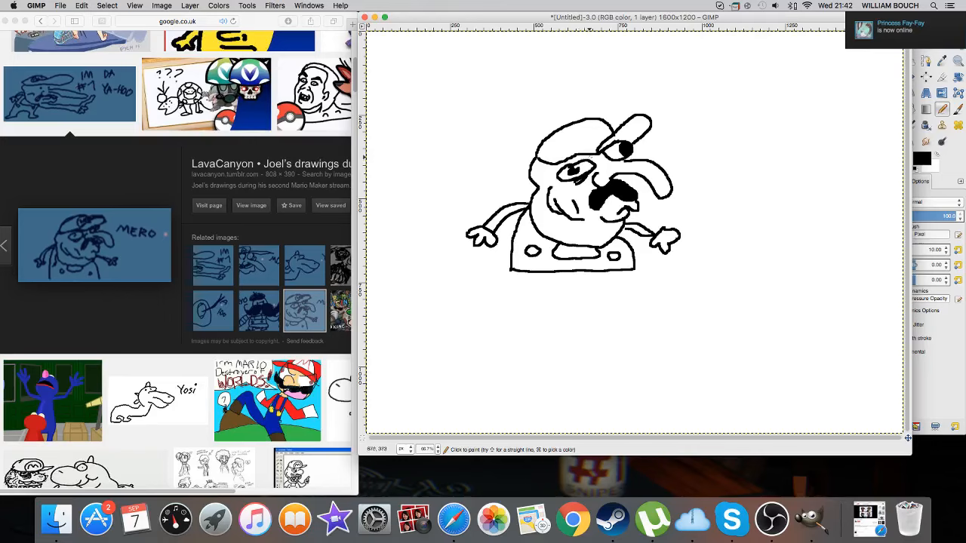
Draw the rounded M emblem on the front of the cap, and handwrite "Mero" beside the head
mouse_move(593, 153)
left_mouse_down()
mouse_move(587, 123)
mouse_move(597, 136)
mouse_move(605, 125)
left_mouse_up()
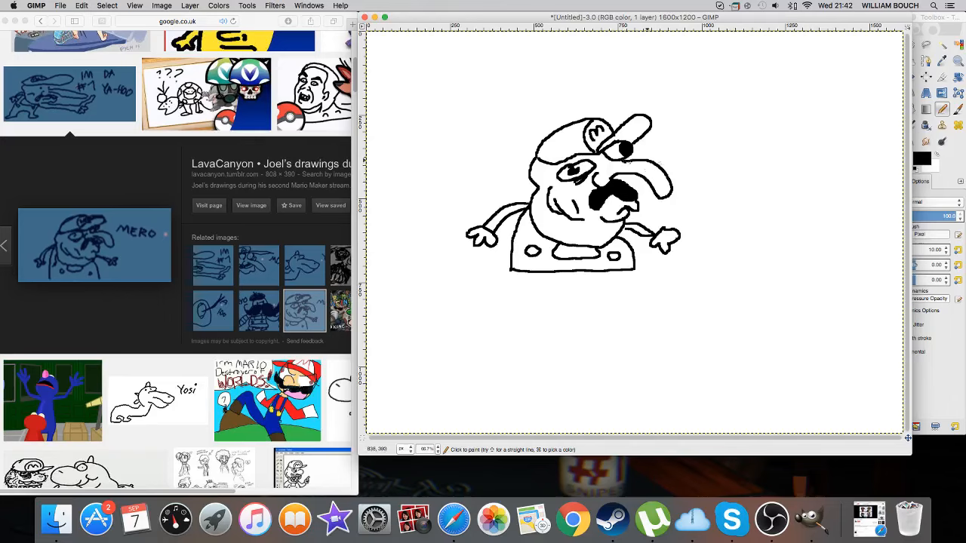
mouse_move(694, 173)
left_mouse_down()
mouse_move(703, 145)
mouse_move(707, 165)
mouse_move(722, 136)
mouse_move(721, 168)
mouse_move(779, 154)
left_mouse_up()
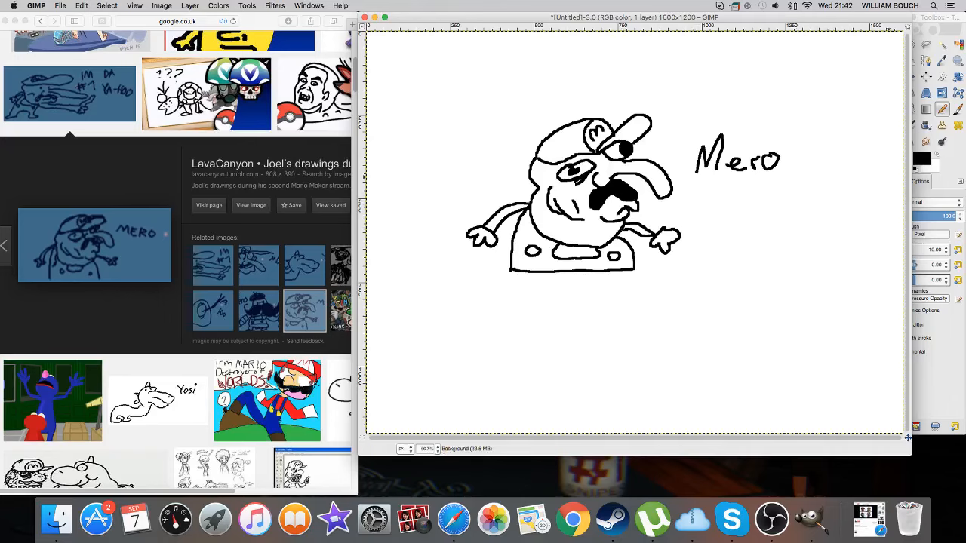
Set the foreground colour to the skin tone ecc29d
left_click(920, 156)
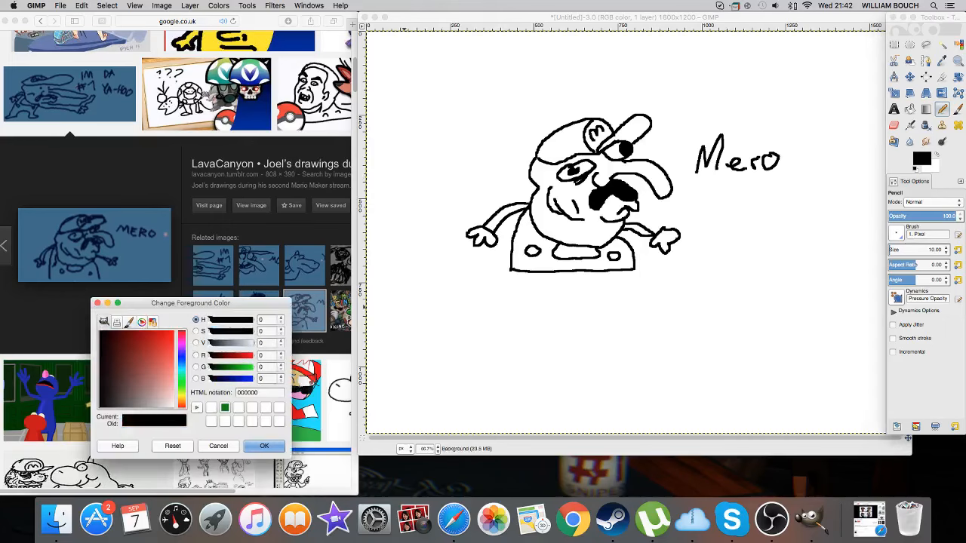
mouse_move(182, 405)
left_mouse_down()
mouse_move(156, 368)
mouse_move(155, 400)
mouse_move(156, 391)
left_mouse_up()
left_click_drag(236, 379, 240, 379)
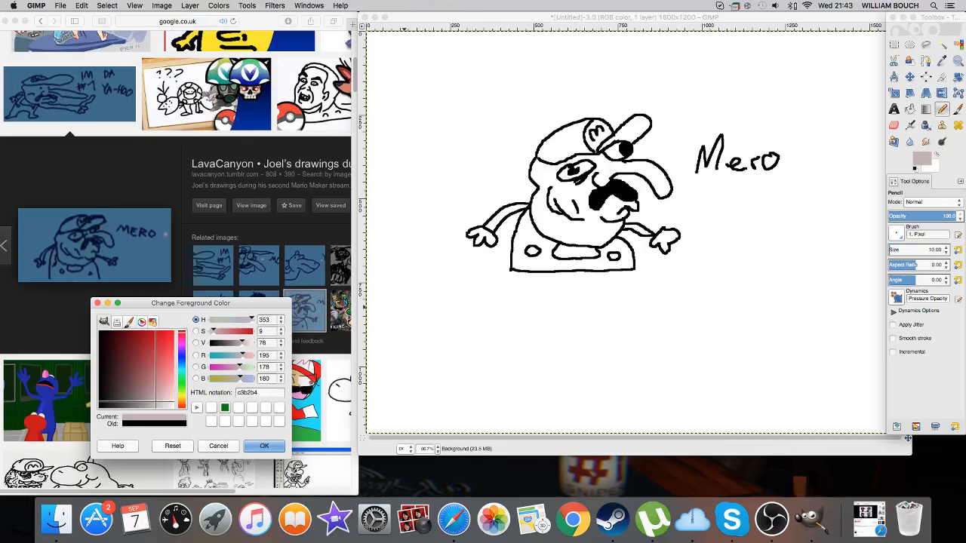
left_click_drag(156, 401, 165, 401)
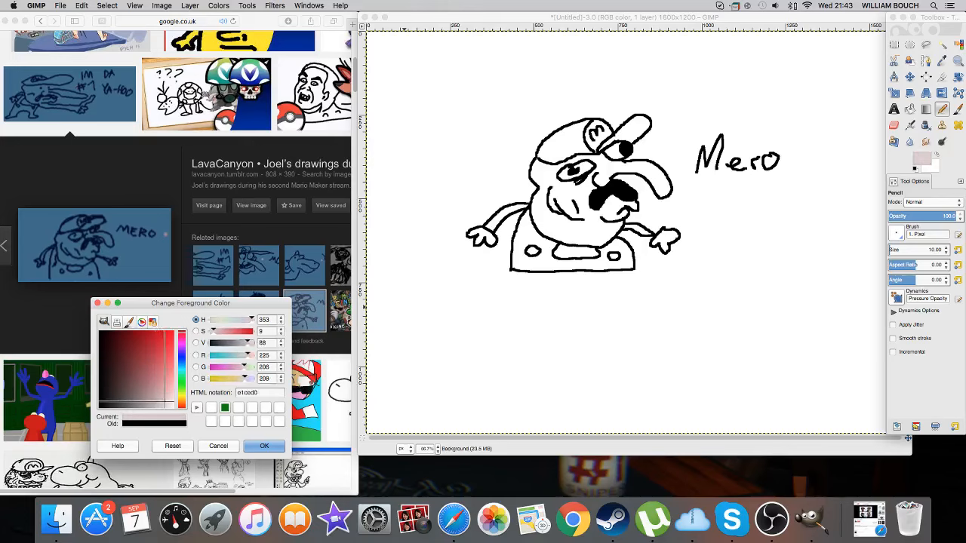
left_click_drag(213, 332, 251, 320)
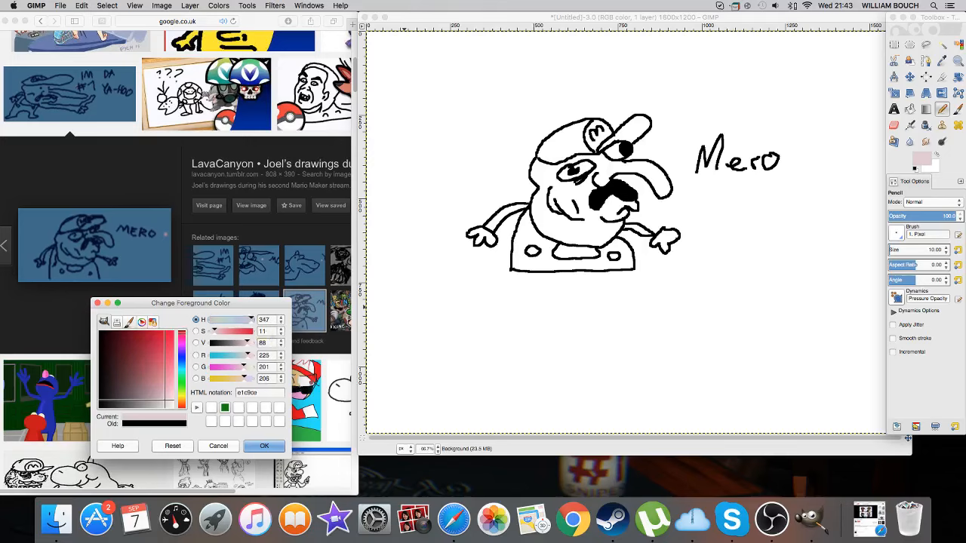
left_click_drag(165, 398, 169, 395)
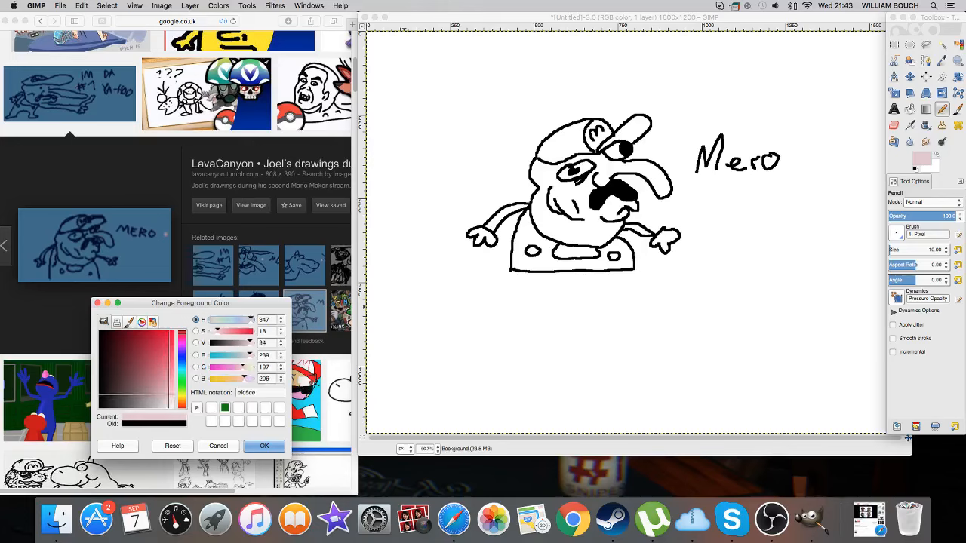
left_click(182, 398)
mouse_move(169, 394)
left_mouse_down()
mouse_move(181, 401)
mouse_move(163, 399)
left_mouse_up()
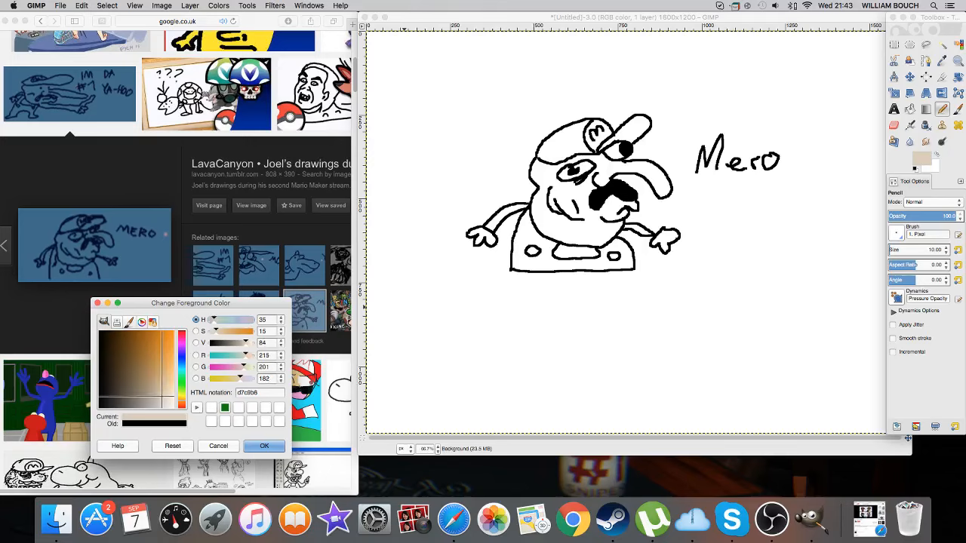
left_click(182, 336)
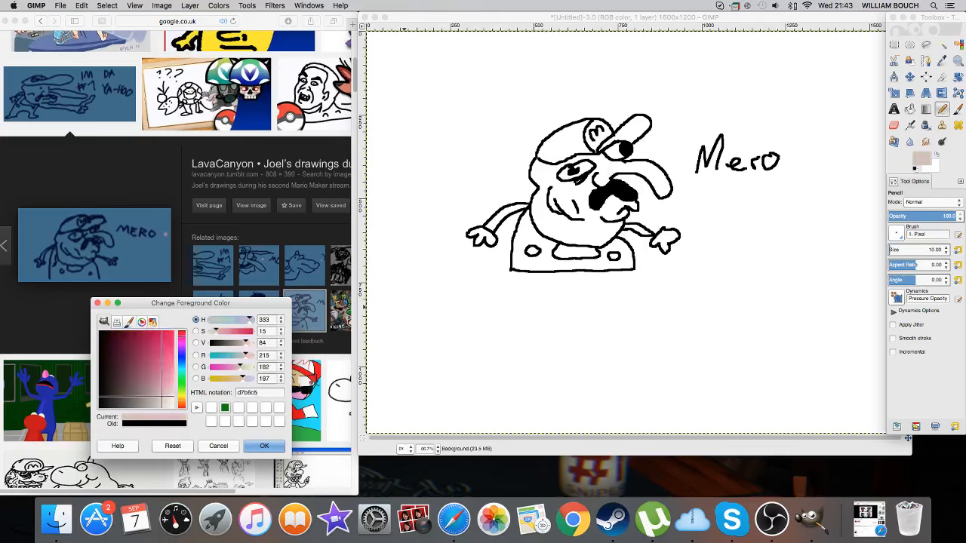
left_click_drag(182, 336, 182, 330)
left_click_drag(163, 396, 170, 390)
left_click_drag(238, 379, 229, 379)
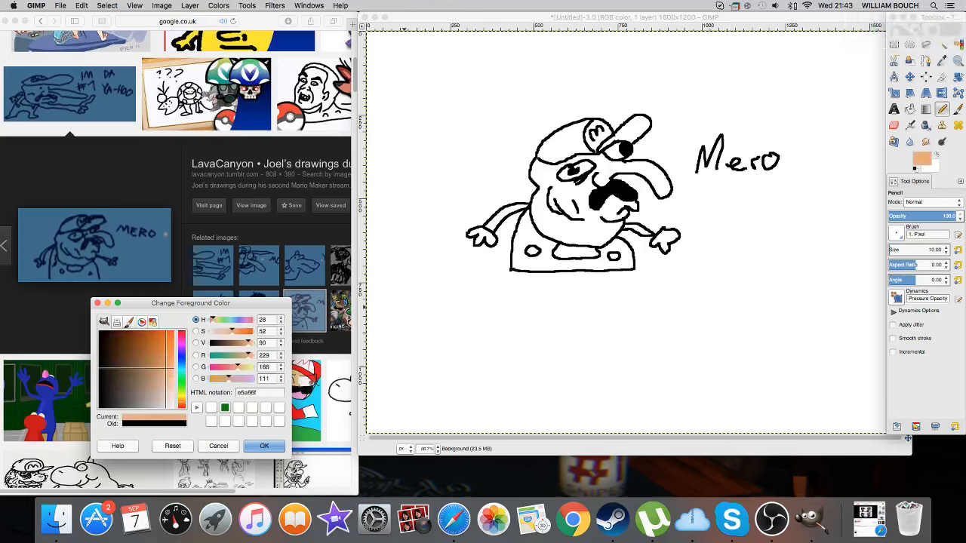
left_click_drag(166, 369, 166, 380)
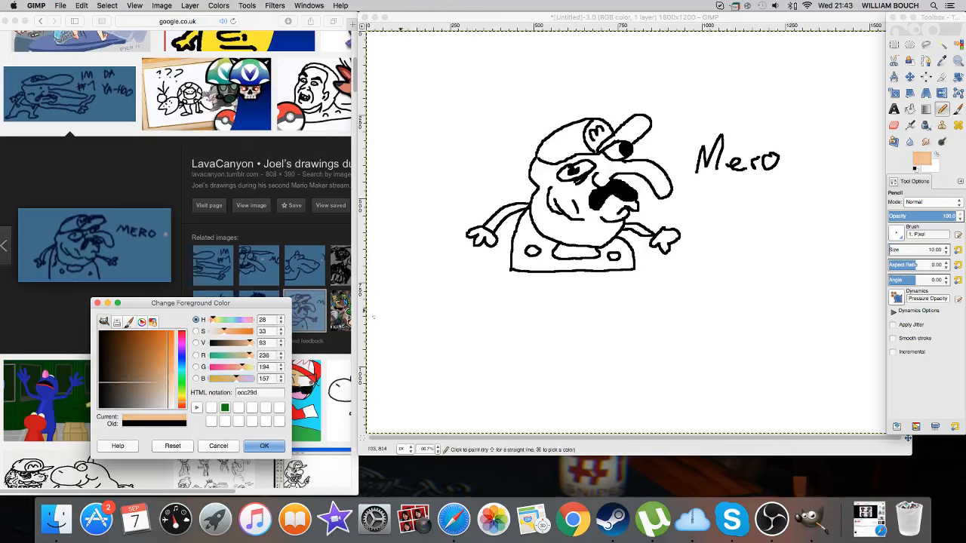
Bucket-fill the face and both hands with the skin tone
left_click(909, 109)
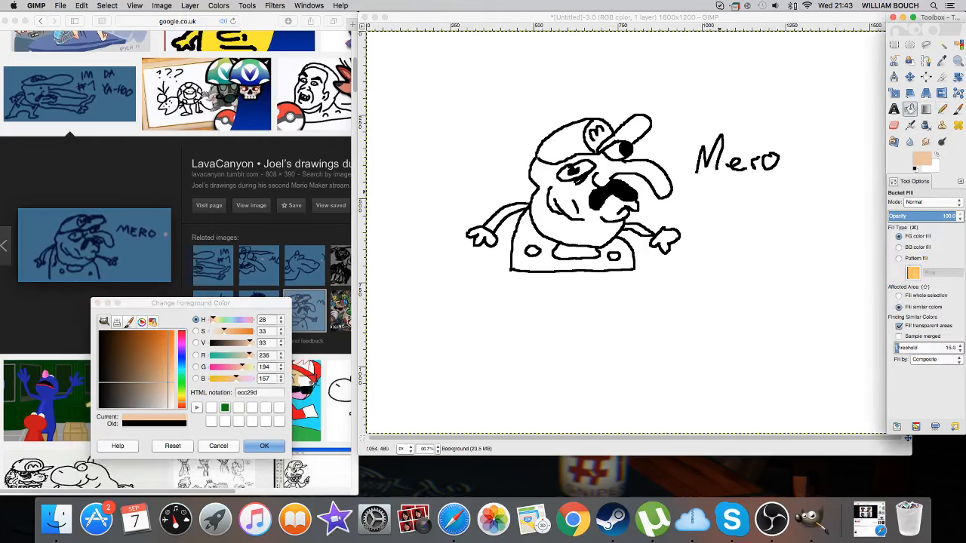
left_click(590, 230)
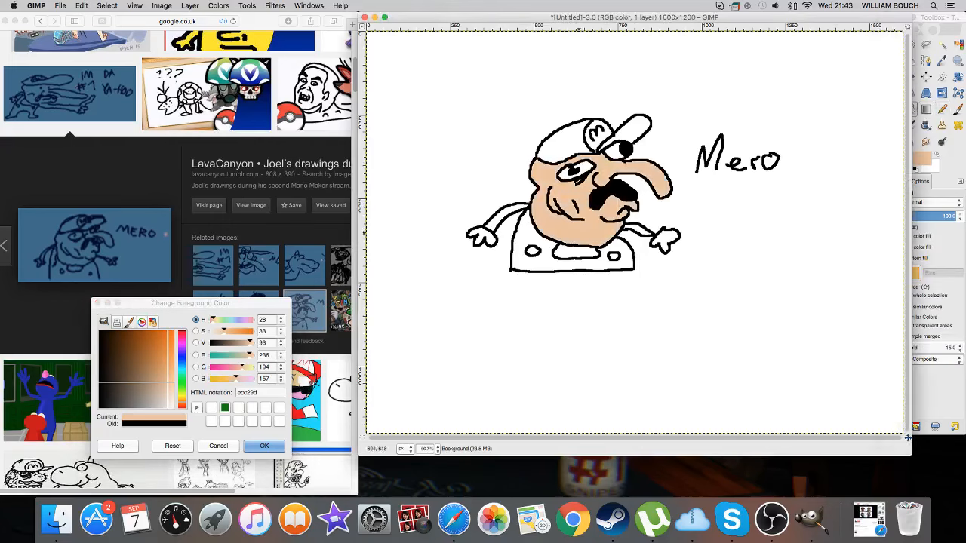
left_click(668, 237)
left_click(488, 235)
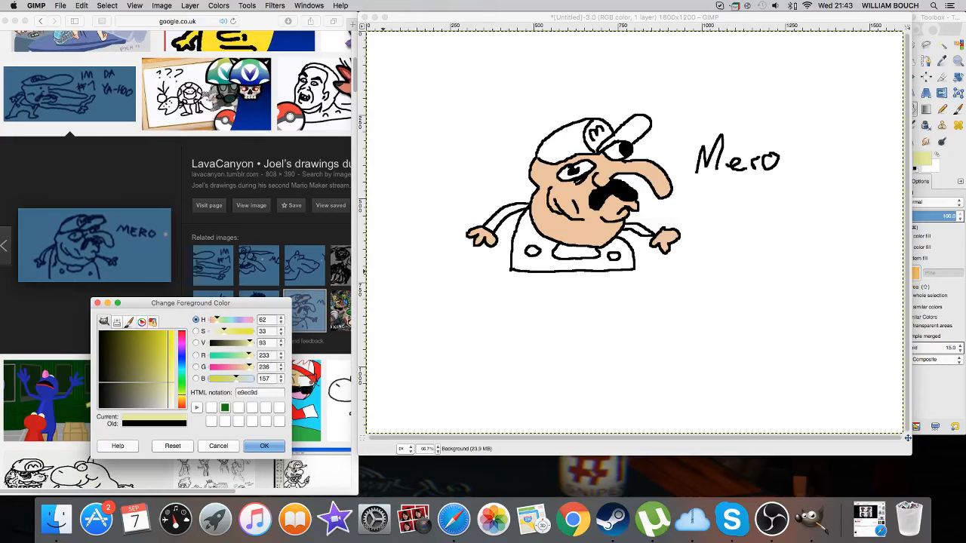
Change the foreground colour to yellow f8ff3d and fill the two overall buttons
left_click_drag(168, 382, 173, 349)
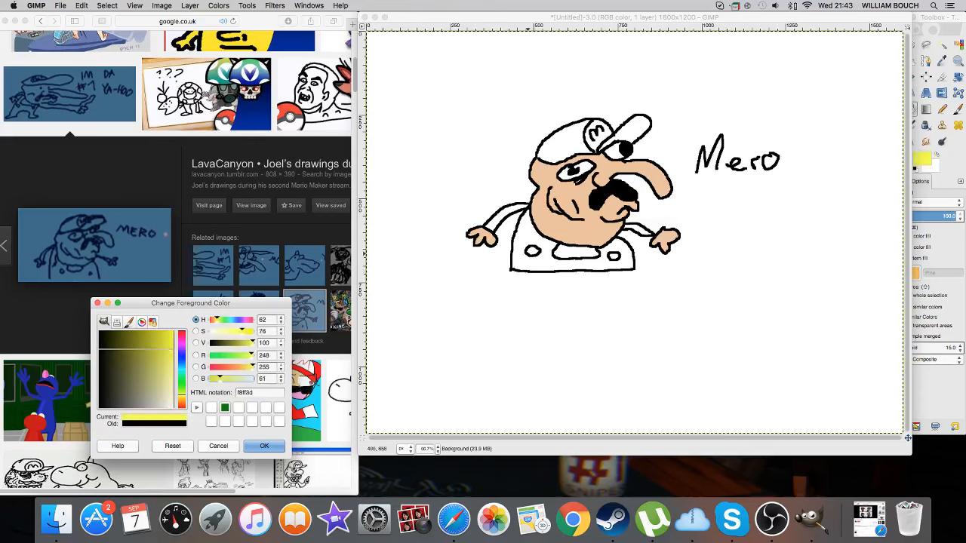
left_click(532, 251)
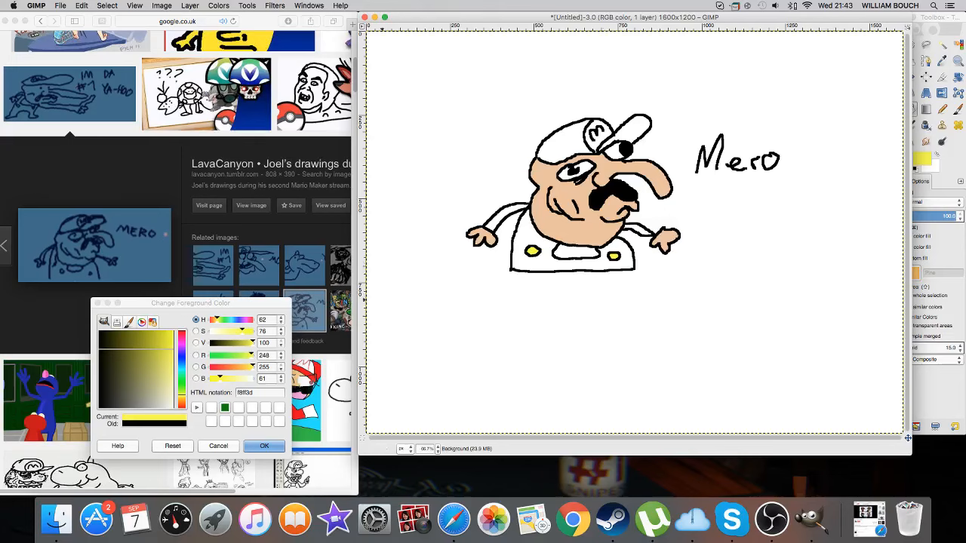
Try filling the overalls with blue 4a76b8 and with the darker blue 2456a2
left_click_drag(182, 384, 153, 358)
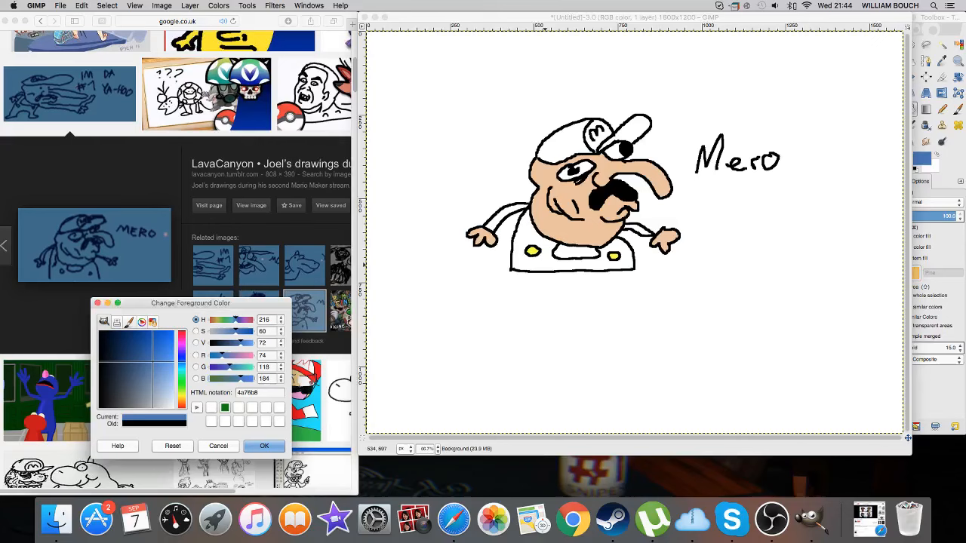
left_click(555, 261)
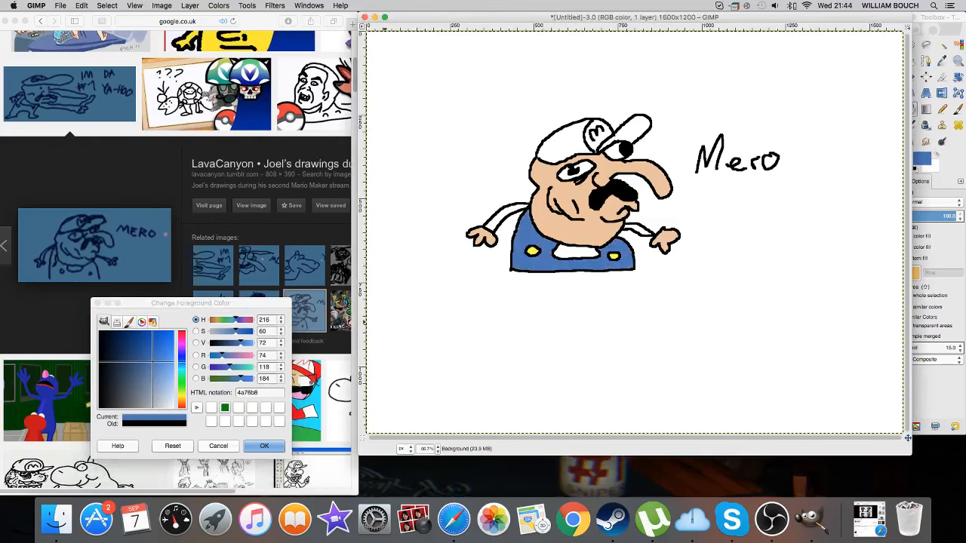
mouse_move(153, 358)
left_mouse_down()
mouse_move(158, 349)
mouse_move(147, 349)
left_mouse_up()
left_click(537, 264)
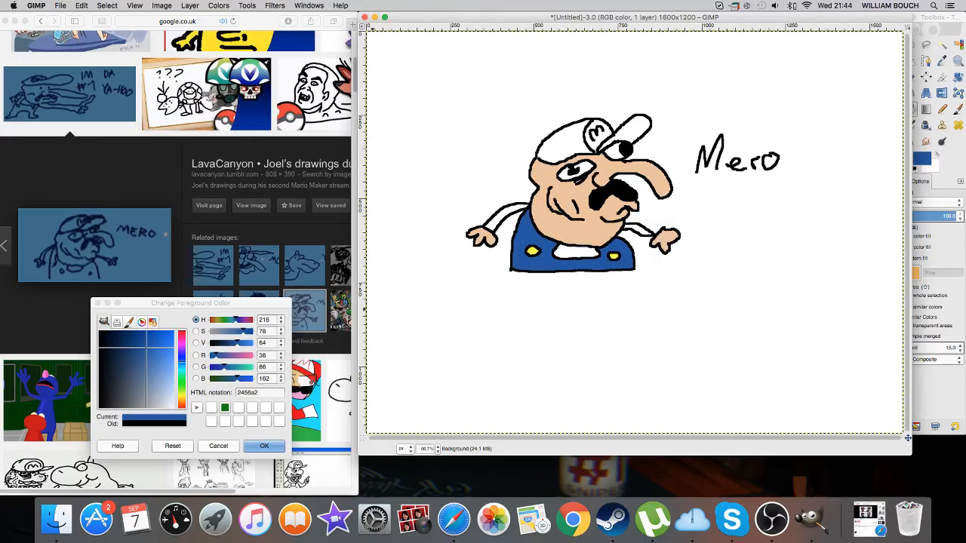
Try filling the overalls with violet 664fcb
left_click_drag(147, 348, 98, 364)
left_click_drag(181, 357, 158, 360)
left_click(526, 267)
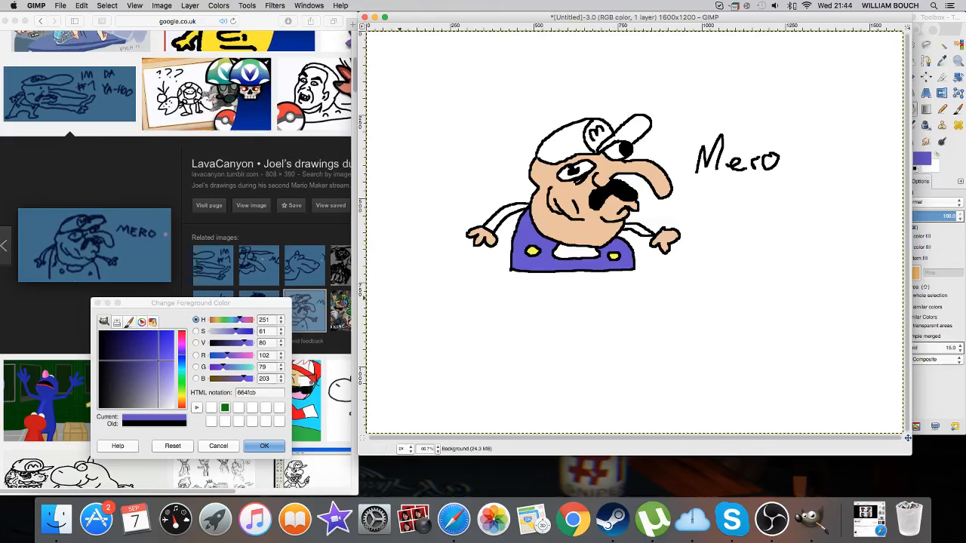
Darken the foreground colour to 5b46b4 and fill the overalls and the longer sleeve with it
left_click_drag(159, 361, 151, 361)
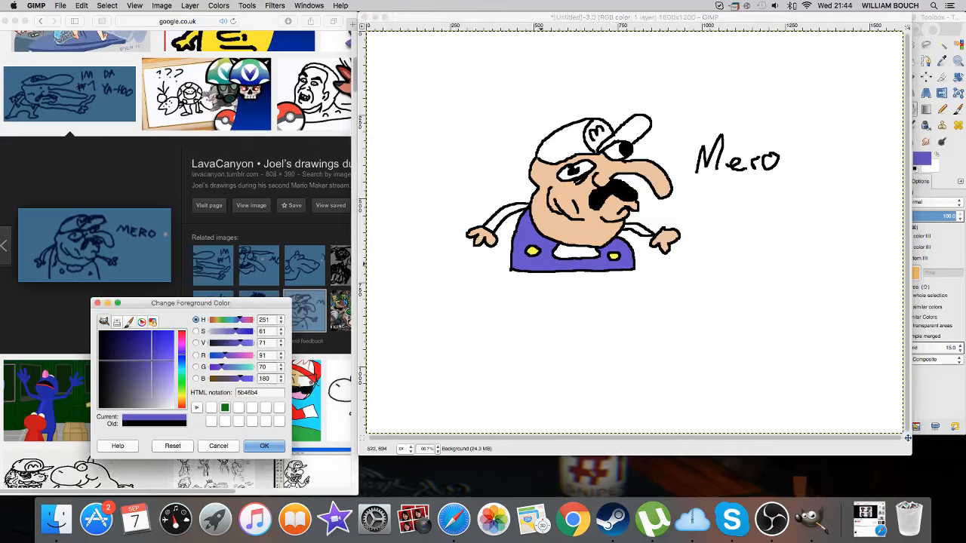
left_click(549, 327)
left_click(508, 224)
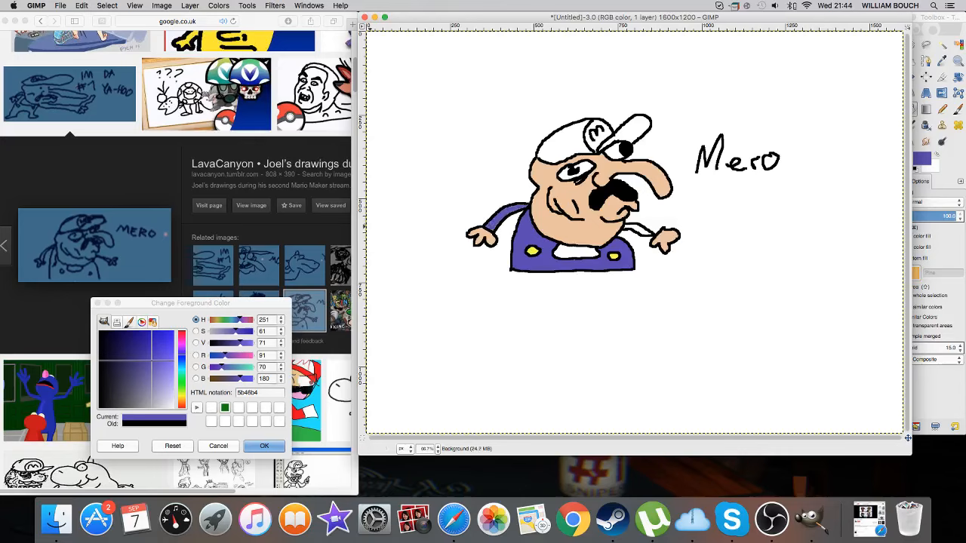
Change the foreground colour to red cb2d2d and fill both sleeves and the shirt area between the overall buttons
left_click_drag(182, 353, 158, 346)
left_click(181, 331)
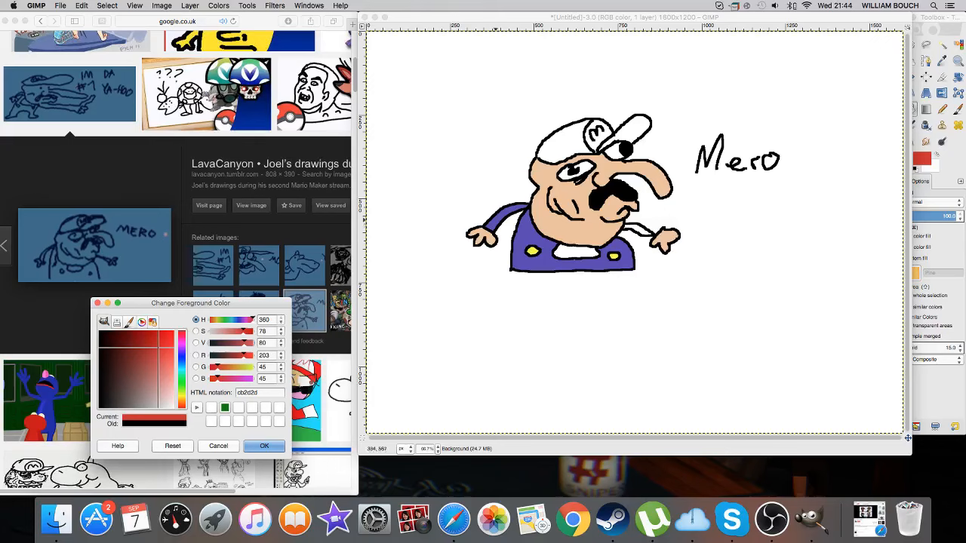
left_click(502, 221)
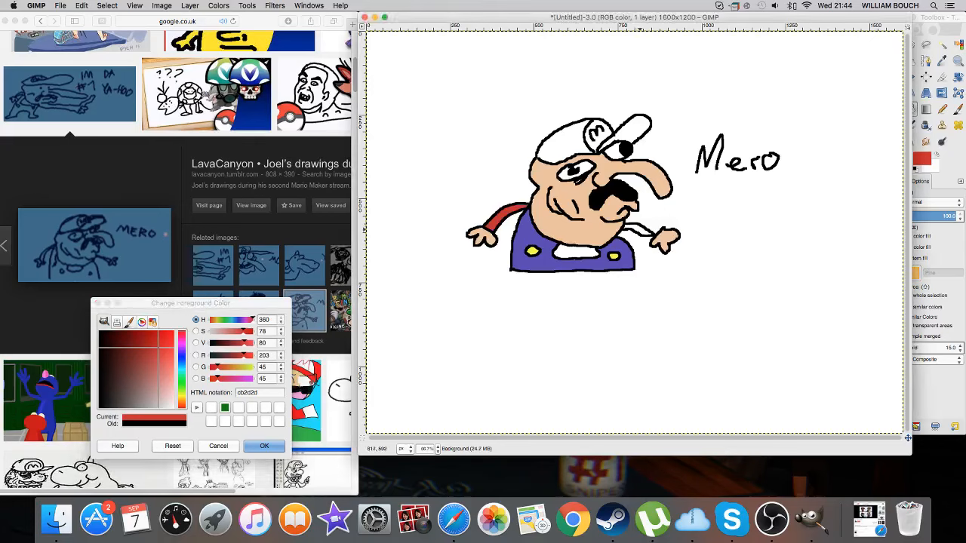
left_click(637, 230)
left_click(577, 252)
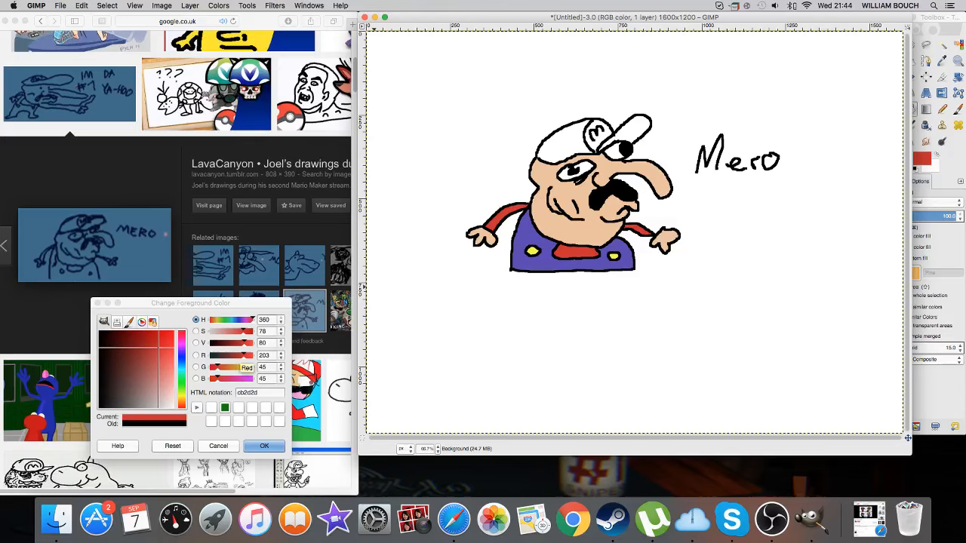
Set the foreground colour to bright red ef1818 and bucket-fill the white background around the character
left_click_drag(161, 344, 169, 338)
left_click(538, 107)
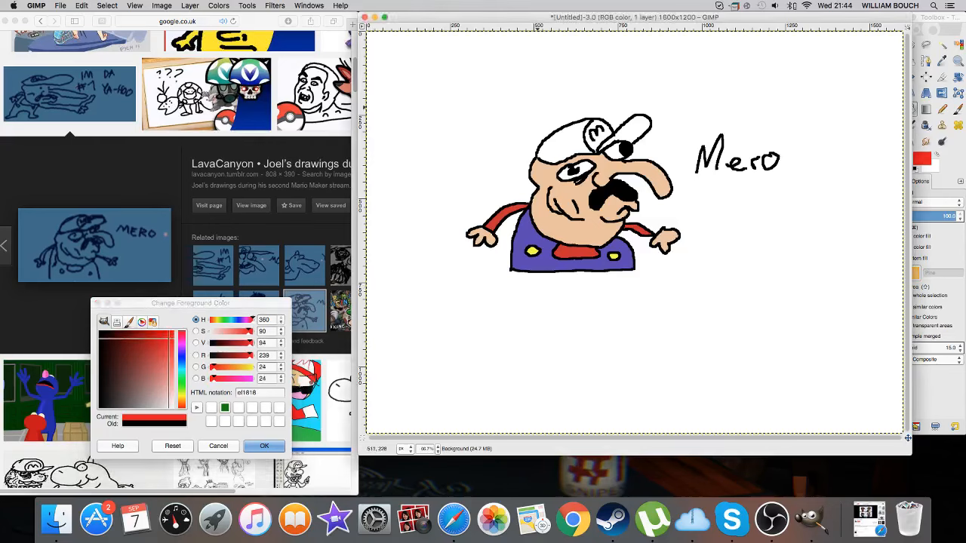
left_click(538, 108)
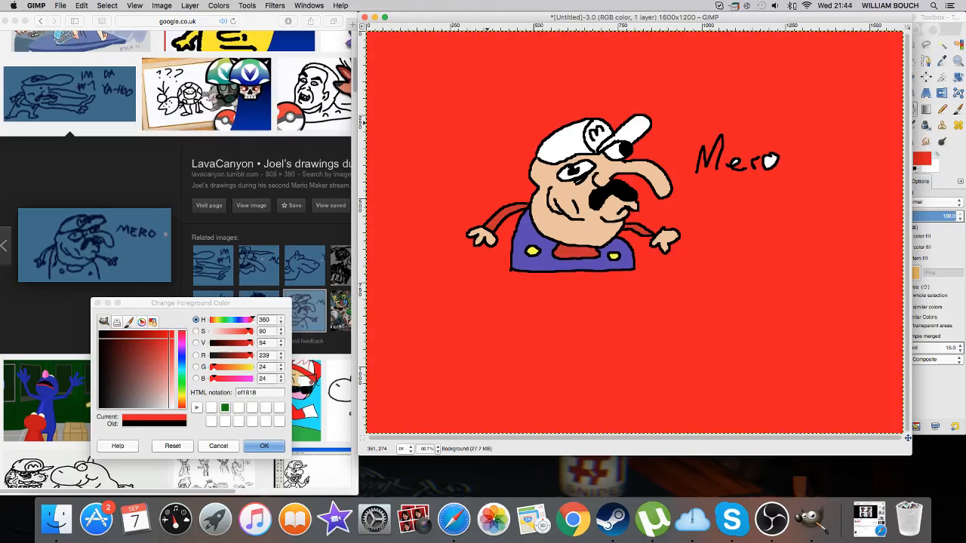
Swap the foreground and background colours and fill the red background with white
right_click(487, 124)
left_click(816, 168)
left_click(937, 155)
left_click(908, 437)
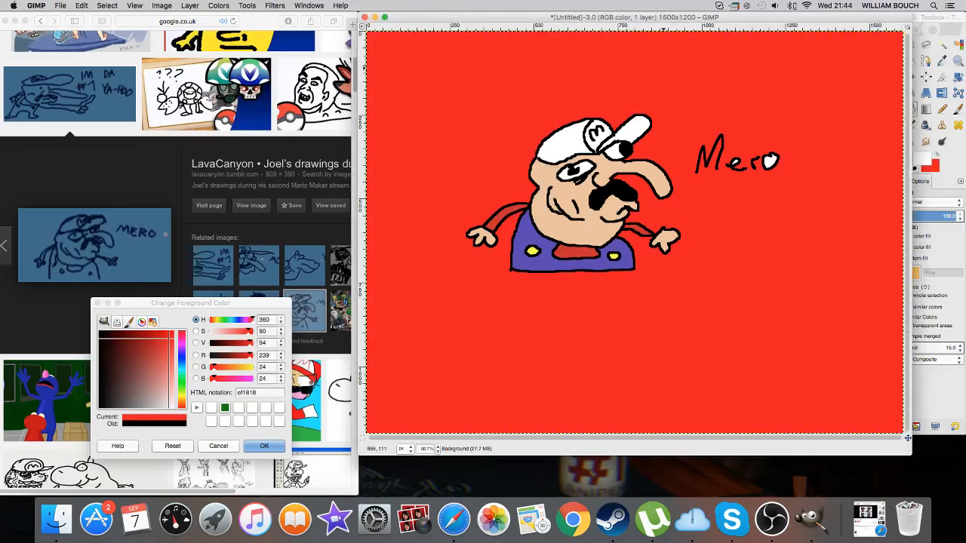
left_click(676, 85)
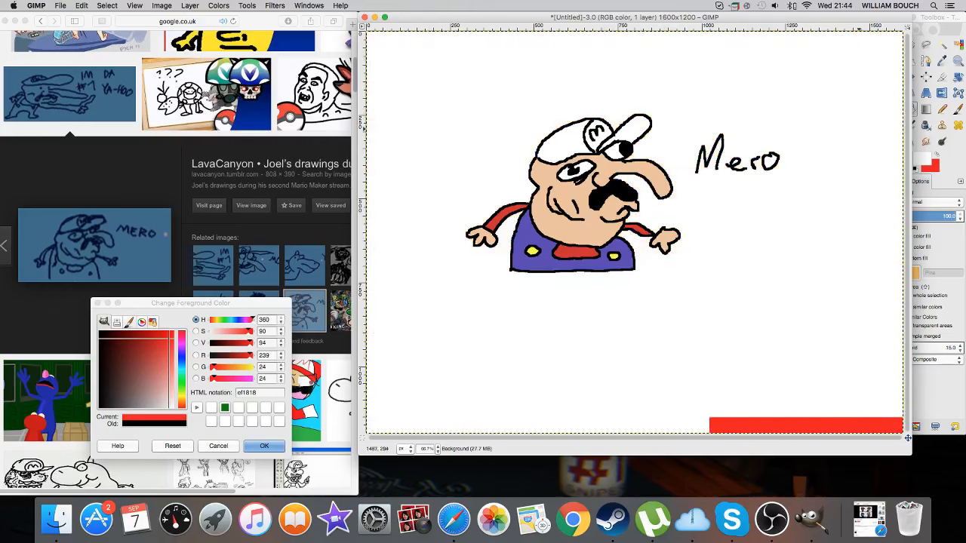
Swap the colours back to bright red and fill the crown and brim of the cap
left_click(937, 155)
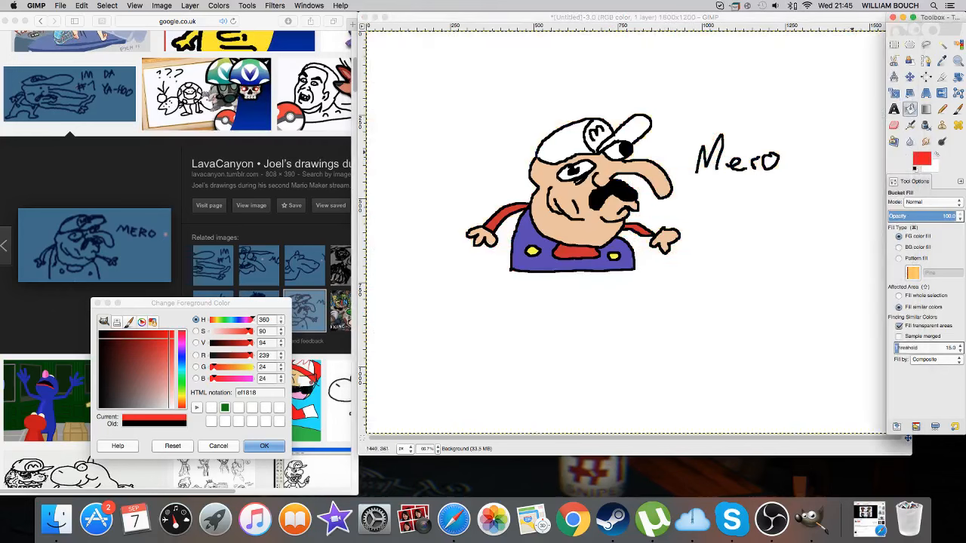
left_click(569, 140)
left_click(638, 130)
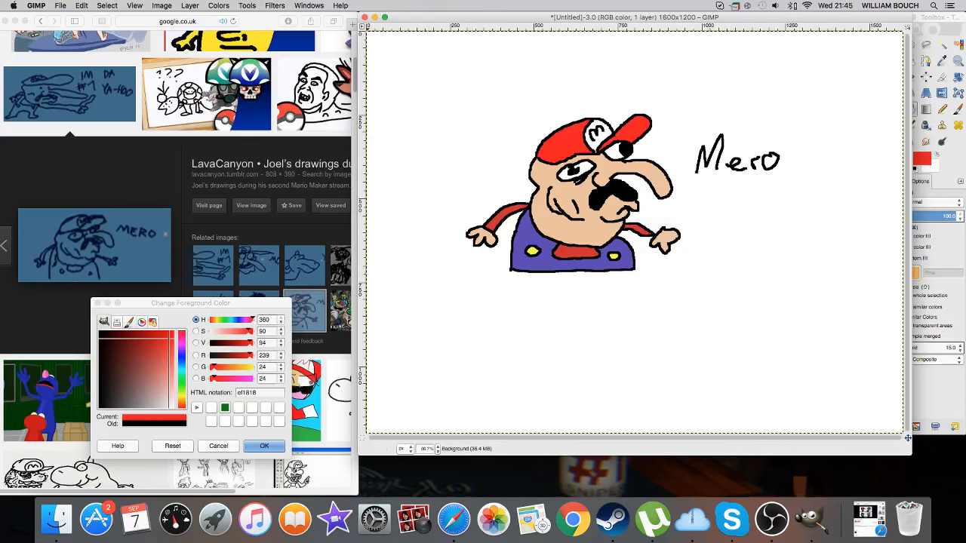
Save the coloured Mero drawing as WaHOO2!!!.xcf in the GIMP stuff folder
left_click(60, 5)
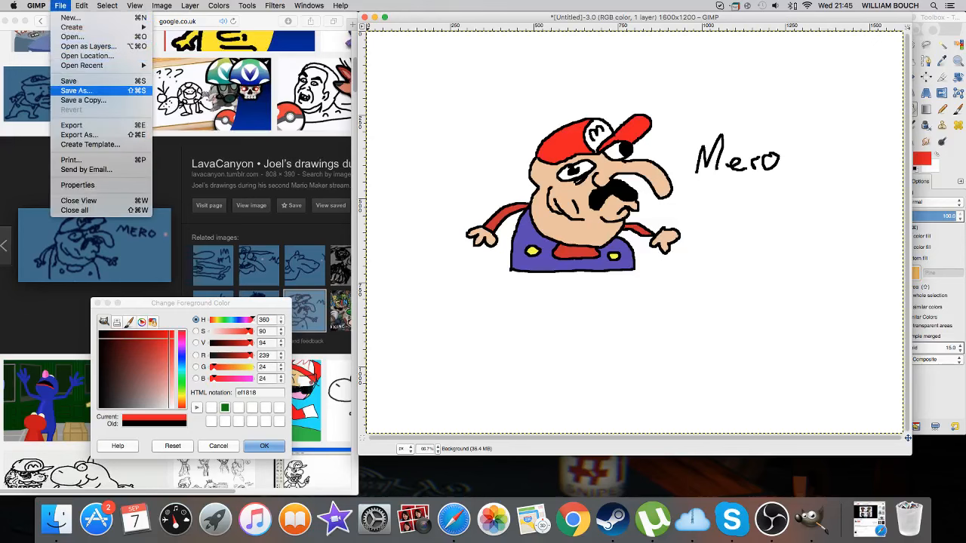
left_click(76, 91)
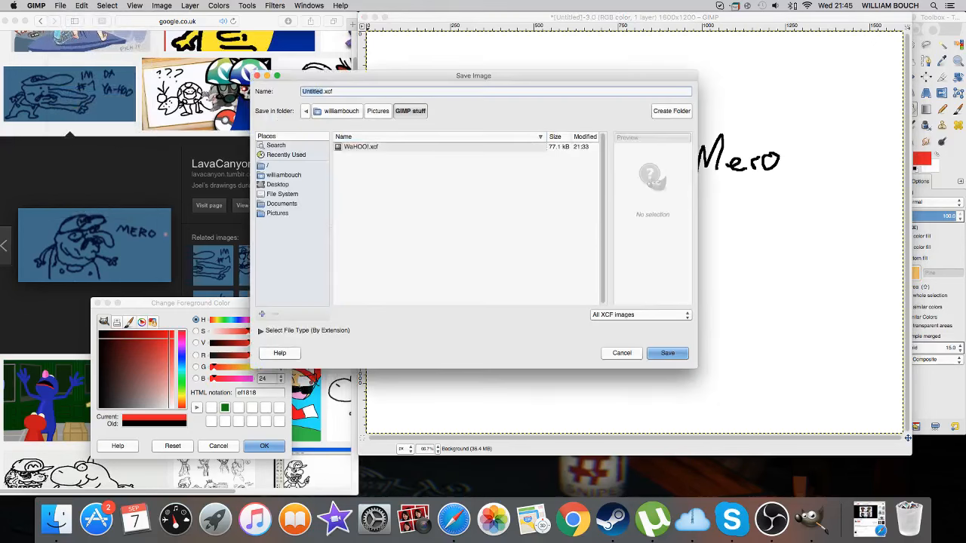
key("BackSpace")
type("WaHoo")
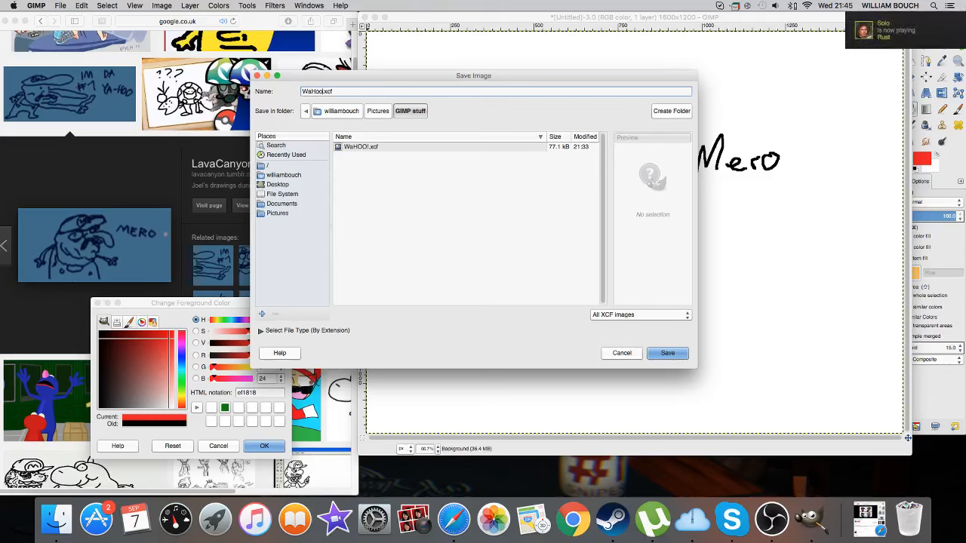
key("BackSpace")
key("BackSpace")
type("OO2!!!")
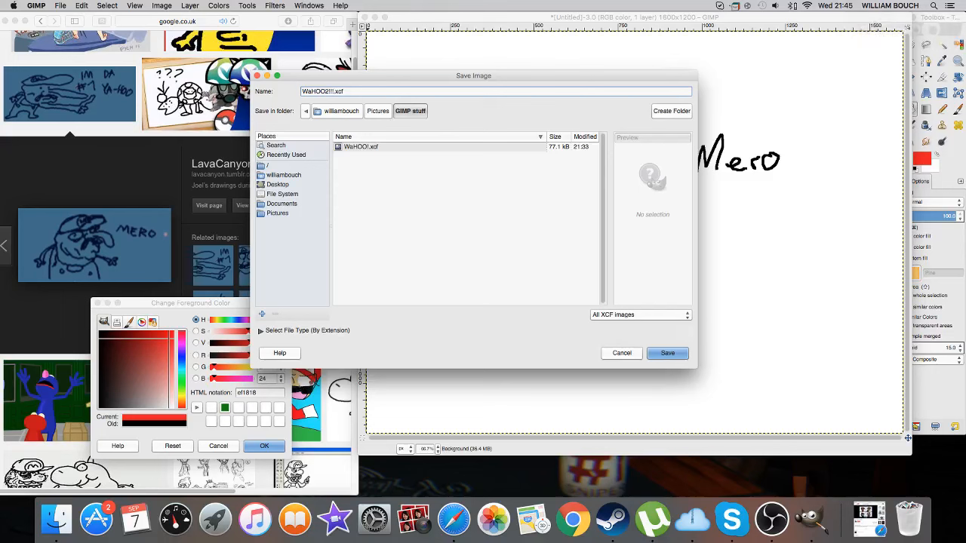
key("Return")
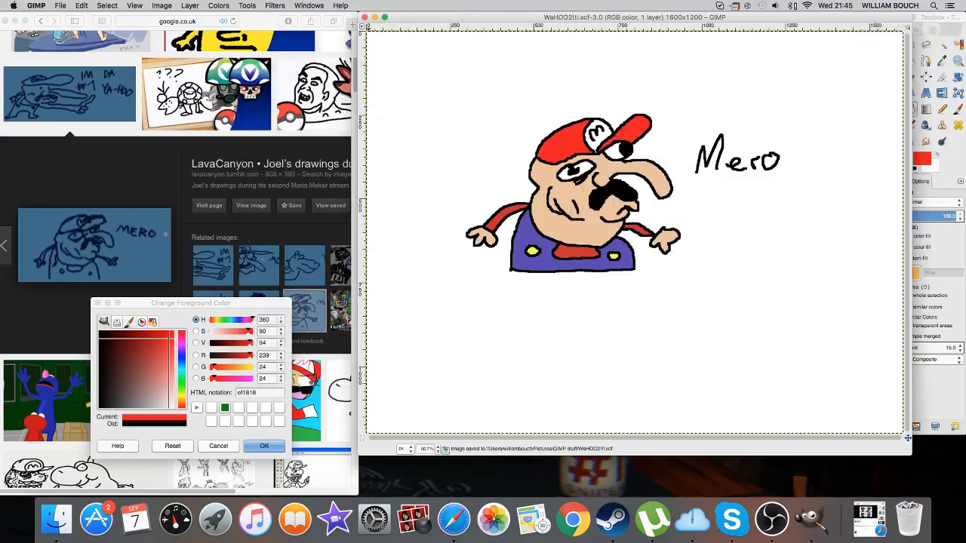
Create a new blank 1600 x 1200 image, close the Mero image and place the new window beside the browser
left_click(60, 6)
left_click(75, 18)
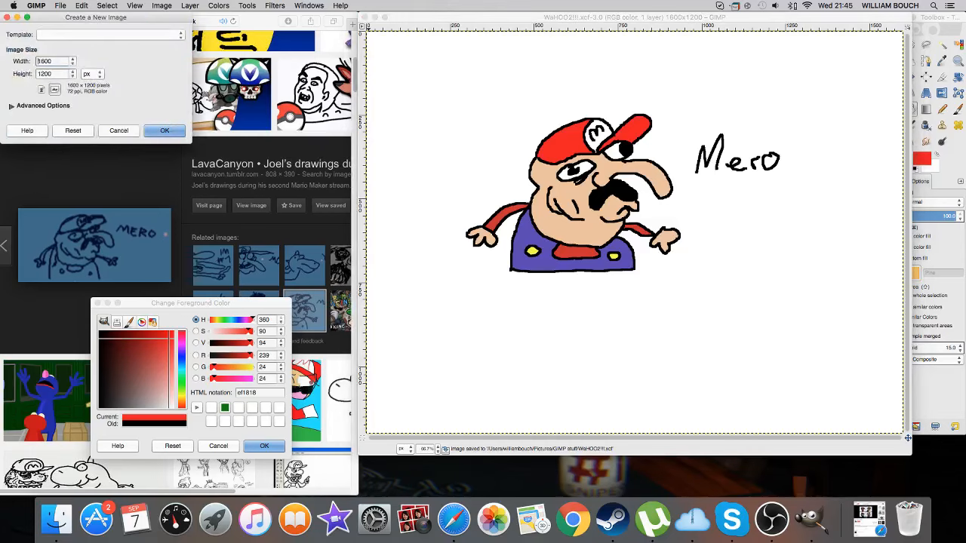
key("Return")
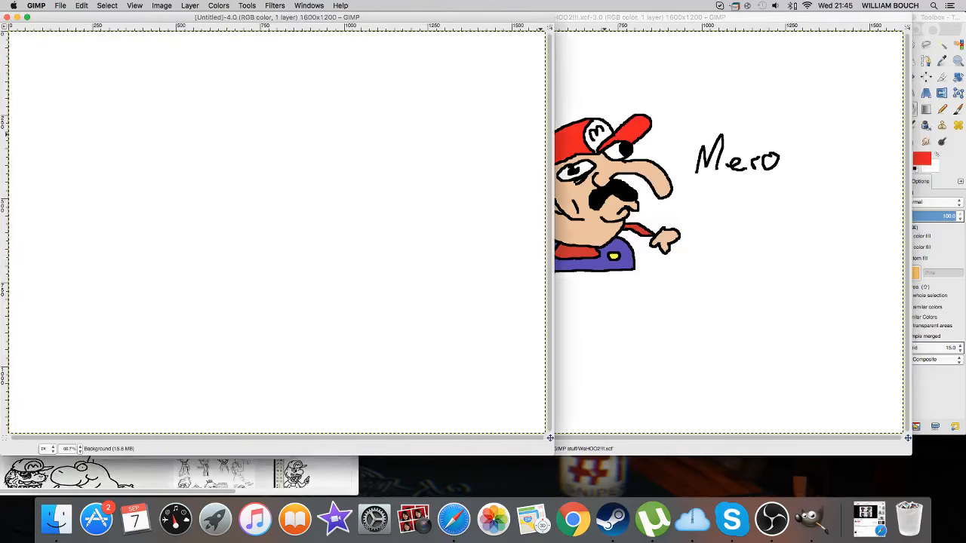
left_click(364, 18)
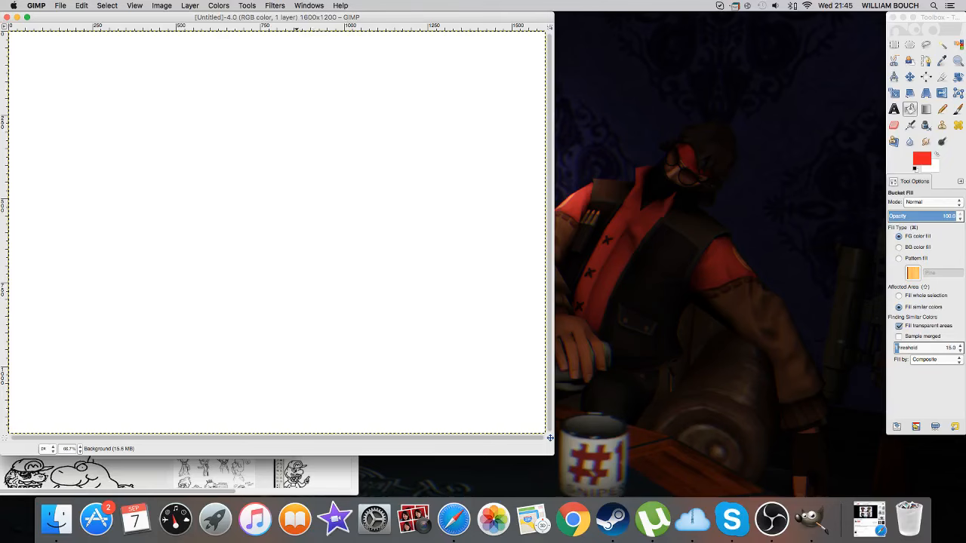
left_click_drag(295, 16, 664, 18)
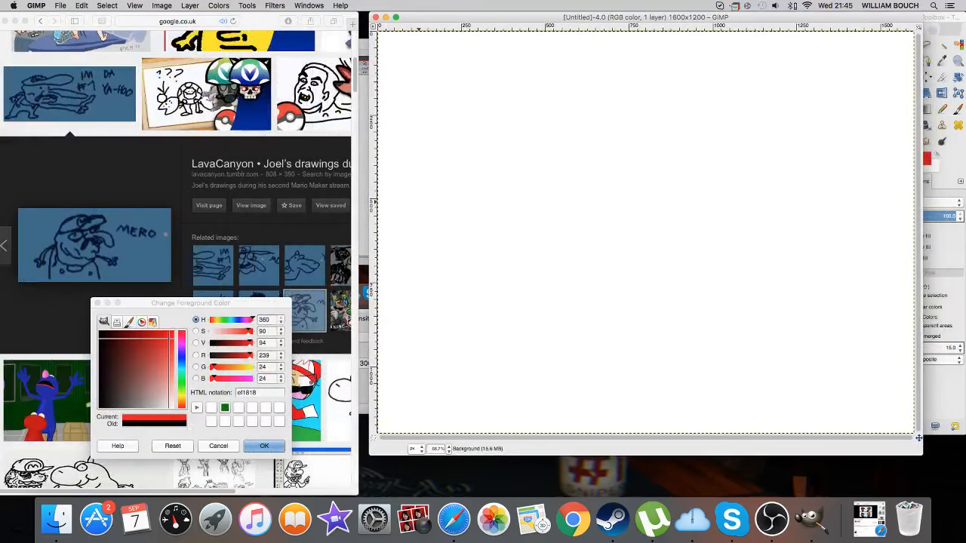
Switch to Safari and show the Mogio doodle from the related images as the next reference
left_click(261, 273)
left_click(259, 267)
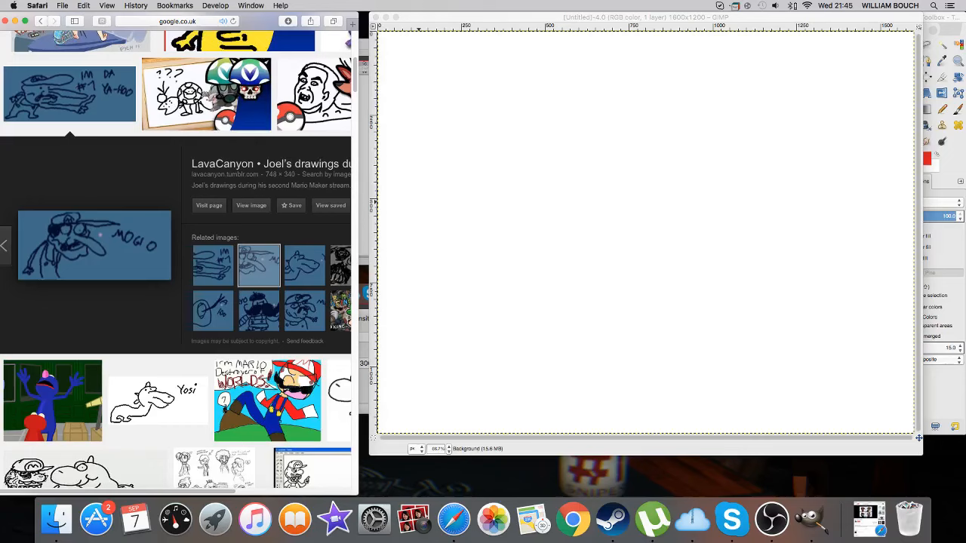
Back in GIMP, open the foreground colour for editing and activate the Paintbrush tool
left_click(942, 385)
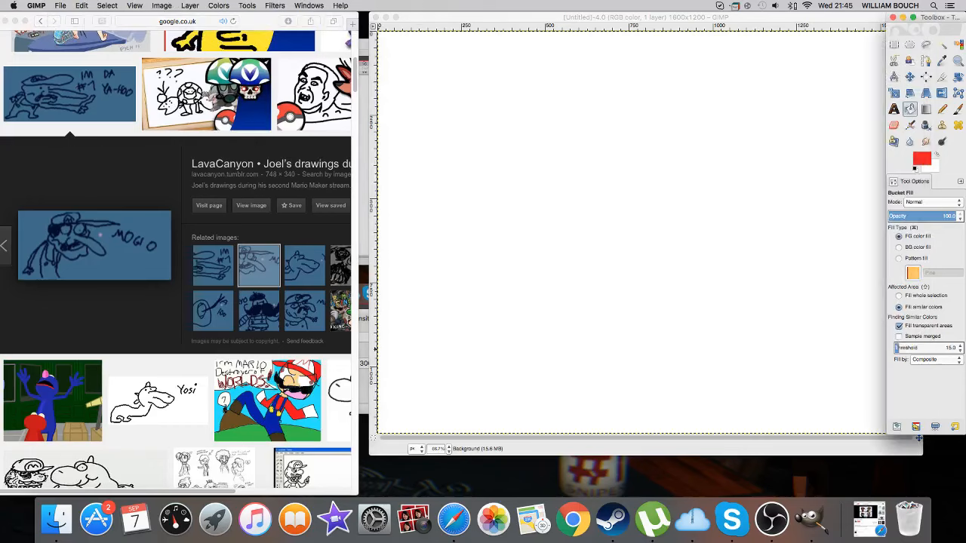
left_click(922, 158)
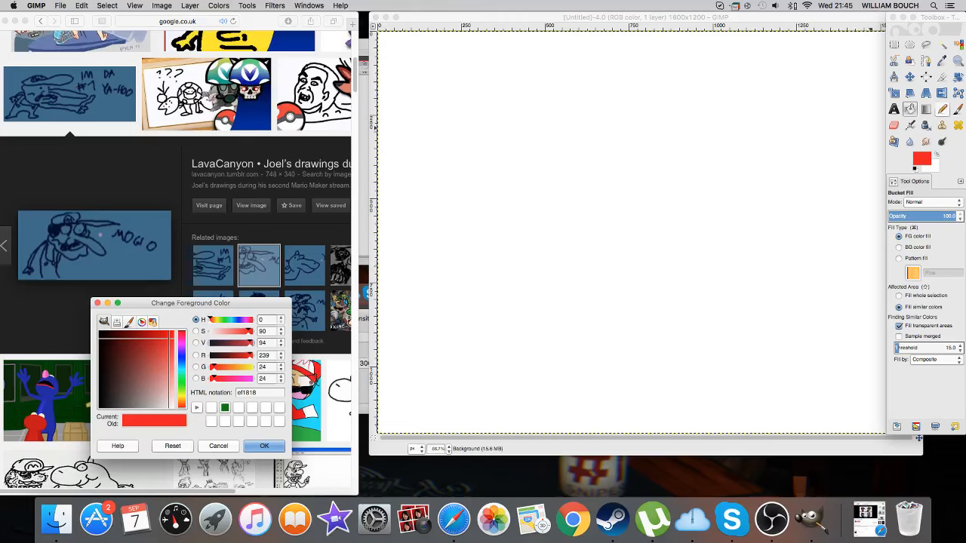
left_click(957, 108)
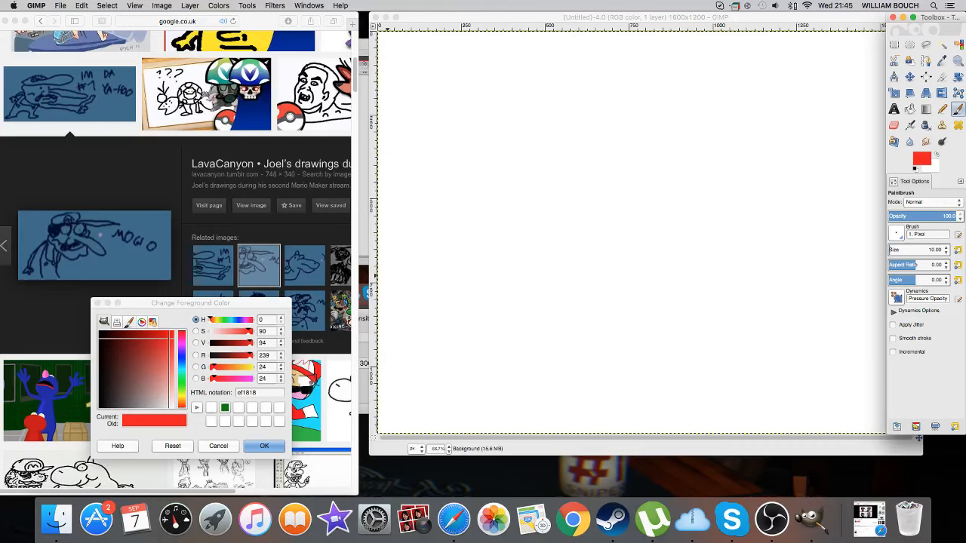
Open the earlier drawing WaHOO!.xcf alongside the blank image
left_click(60, 5)
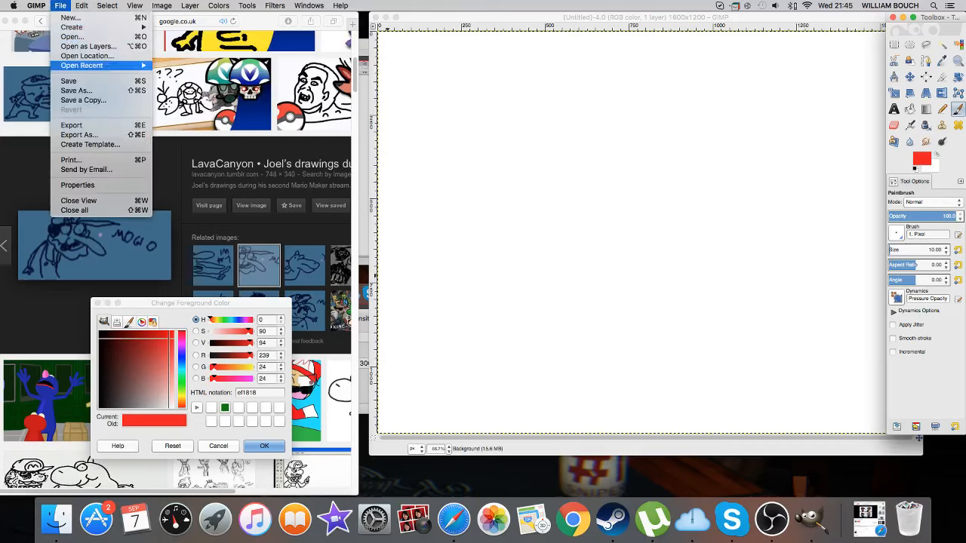
left_click(75, 37)
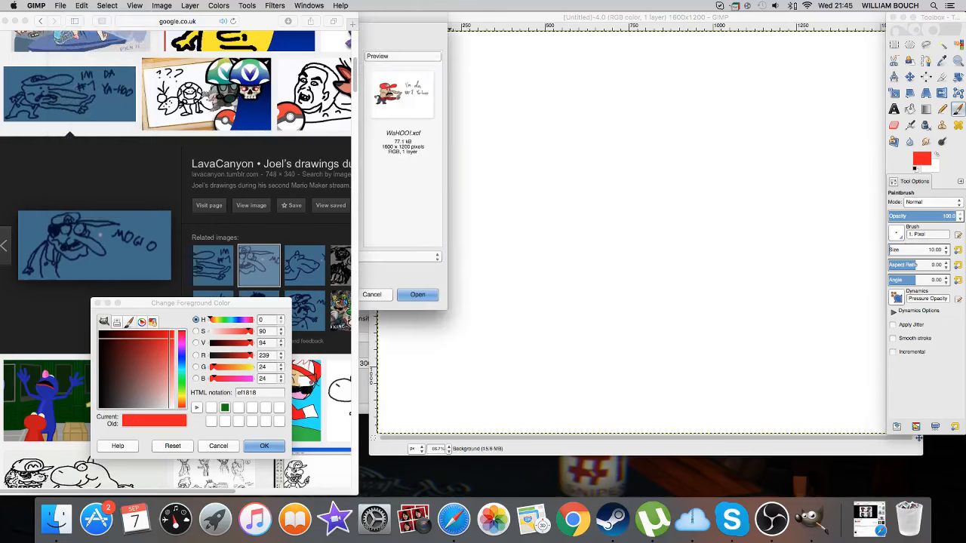
key("Return")
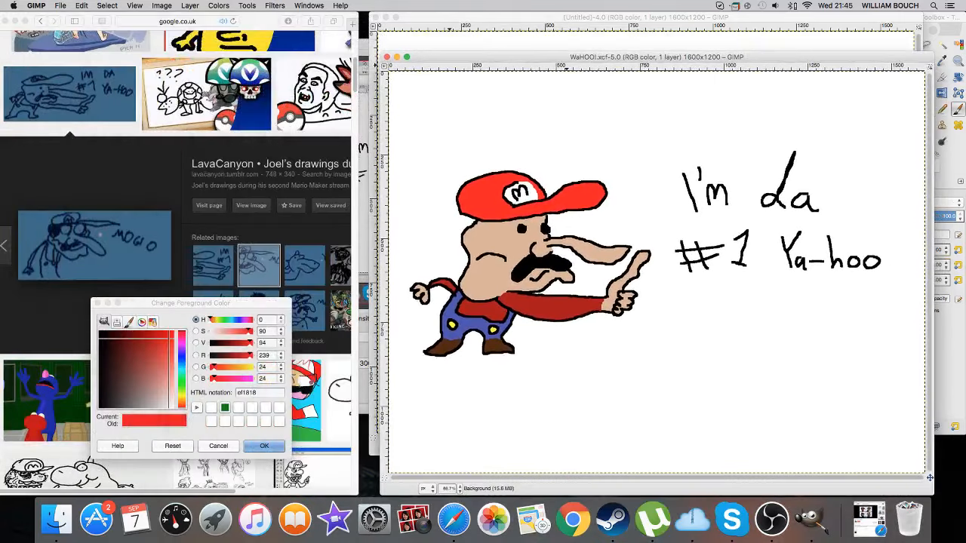
Move the blank image and WaHOO!.xcf windows apart and narrow the WaHOO!.xcf window so both canvases show
left_click(645, 17)
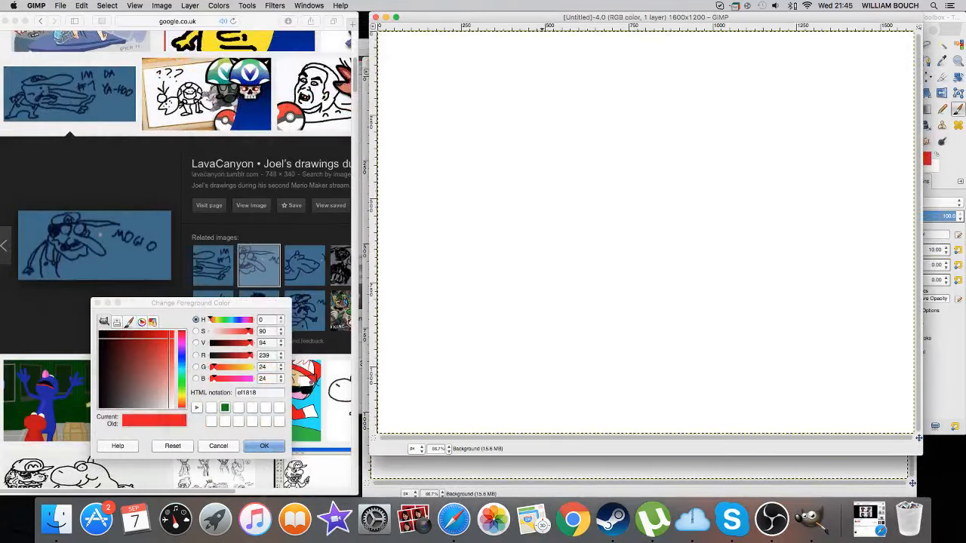
mouse_move(542, 17)
left_mouse_down()
mouse_move(646, 46)
mouse_move(480, 42)
left_mouse_up()
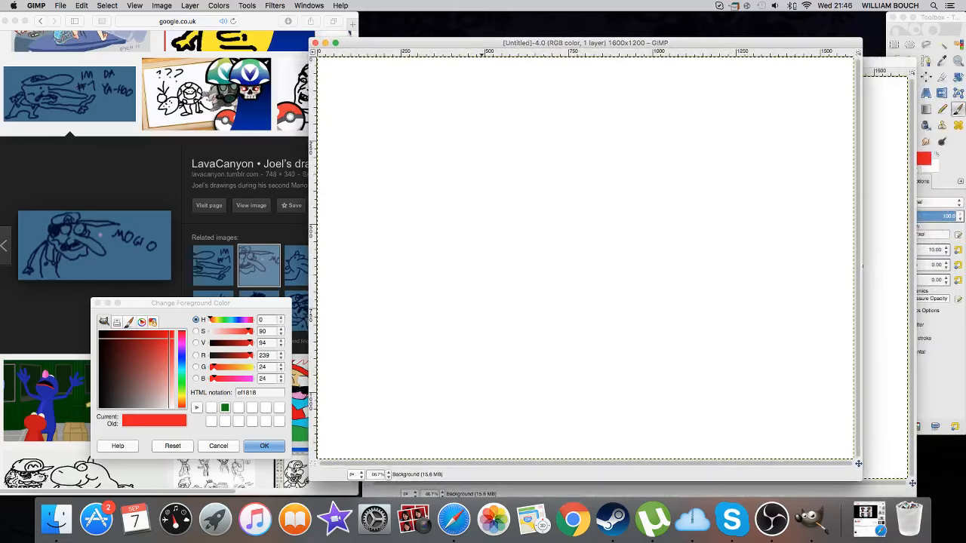
left_click_drag(875, 63, 835, 18)
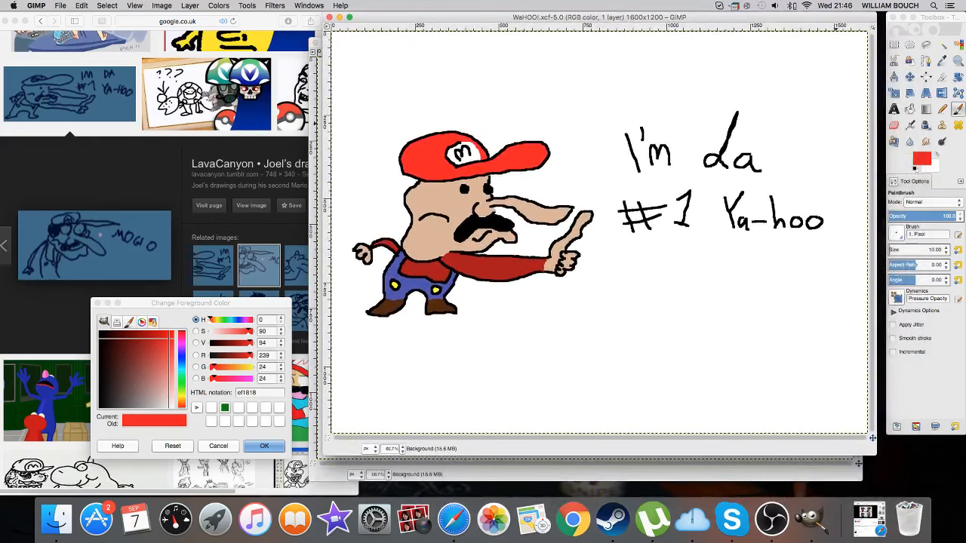
left_click_drag(872, 437, 872, 443)
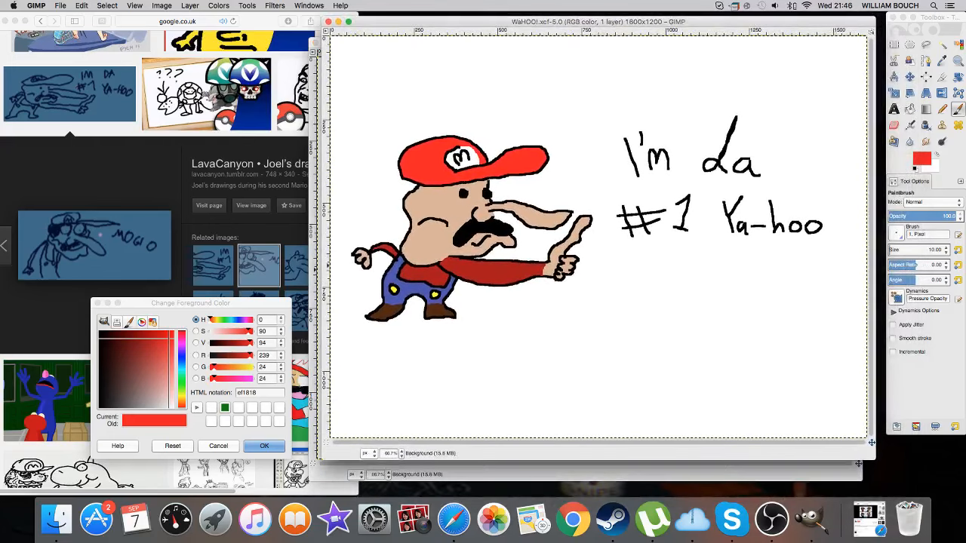
left_click_drag(318, 264, 548, 265)
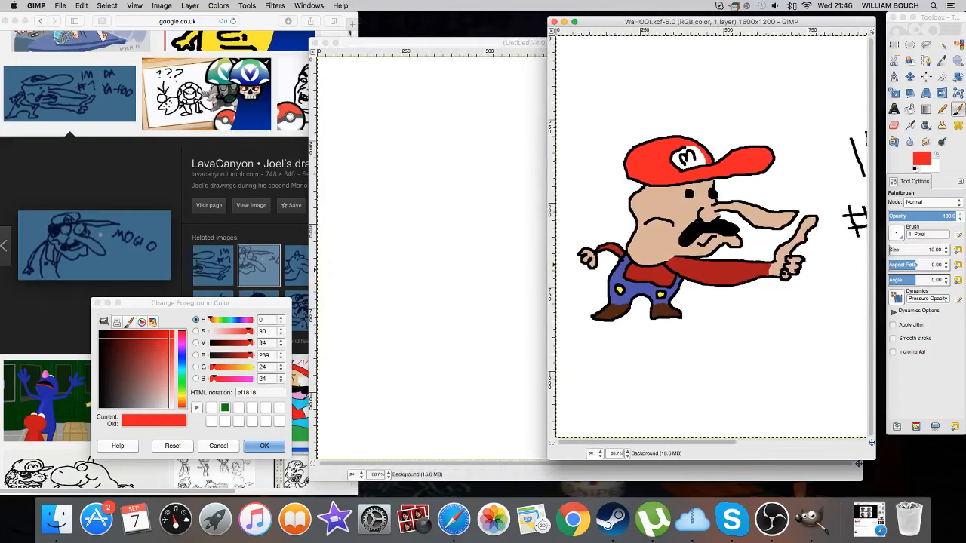
Rearrange the image windows so that WaHOO!.xcf sits next to the browser with the blank image on its other side
mouse_move(718, 459)
left_mouse_down()
mouse_move(730, 455)
mouse_move(722, 454)
left_mouse_up()
left_click_drag(502, 43, 640, 75)
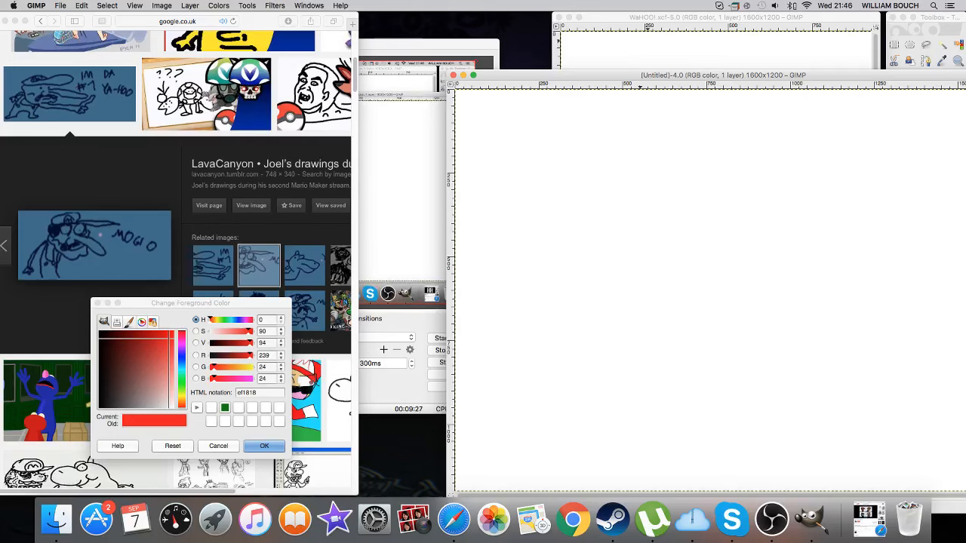
left_click_drag(648, 17, 445, 20)
left_click_drag(709, 75, 712, 24)
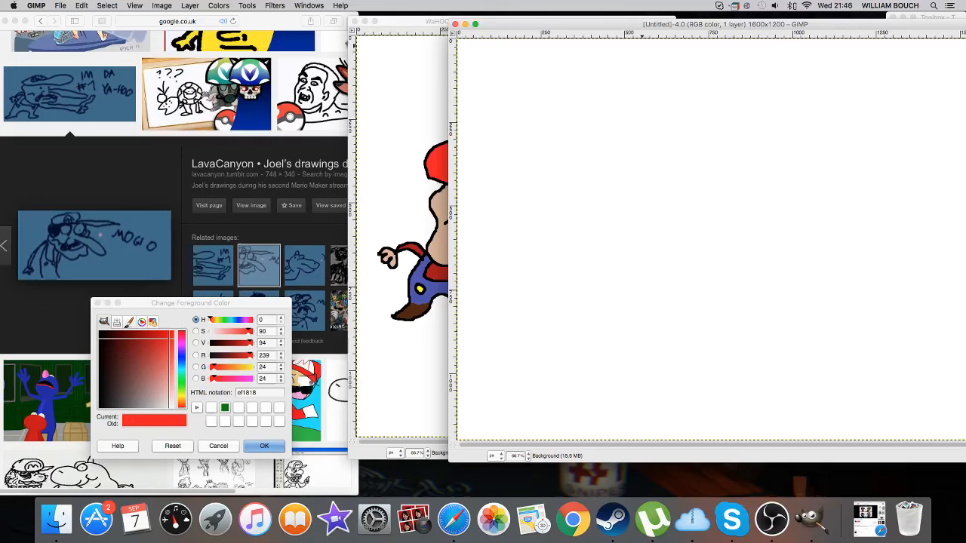
Bring the toolbox forward and arrange it and the foreground colour dialog over the browser, keeping the Mogio reference visible and both canvases uncovered
left_click(930, 16)
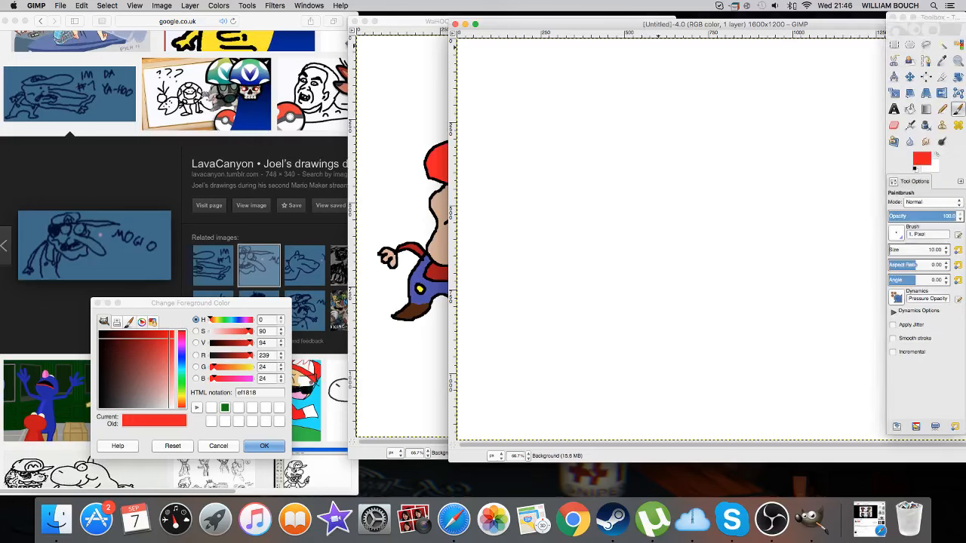
left_click_drag(203, 302, 142, 305)
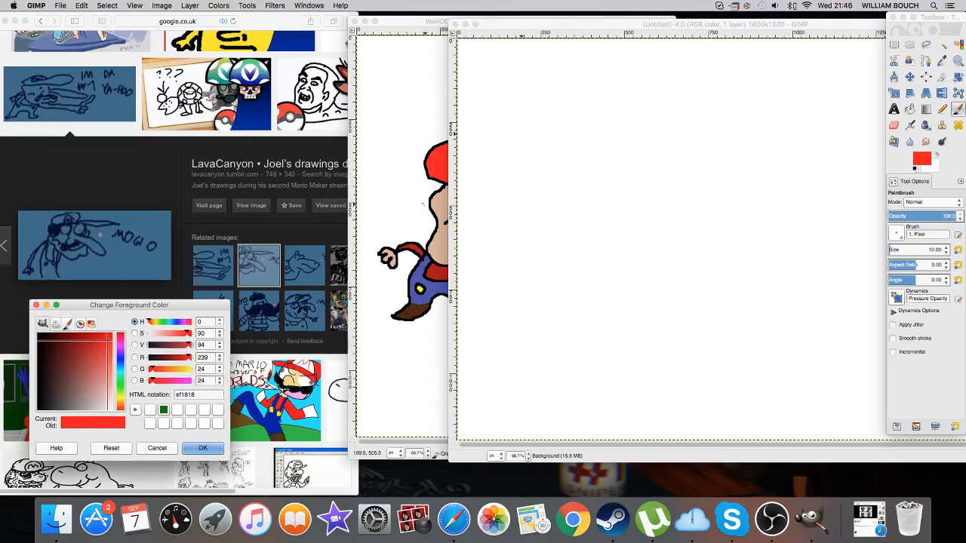
left_click_drag(928, 17, 304, 26)
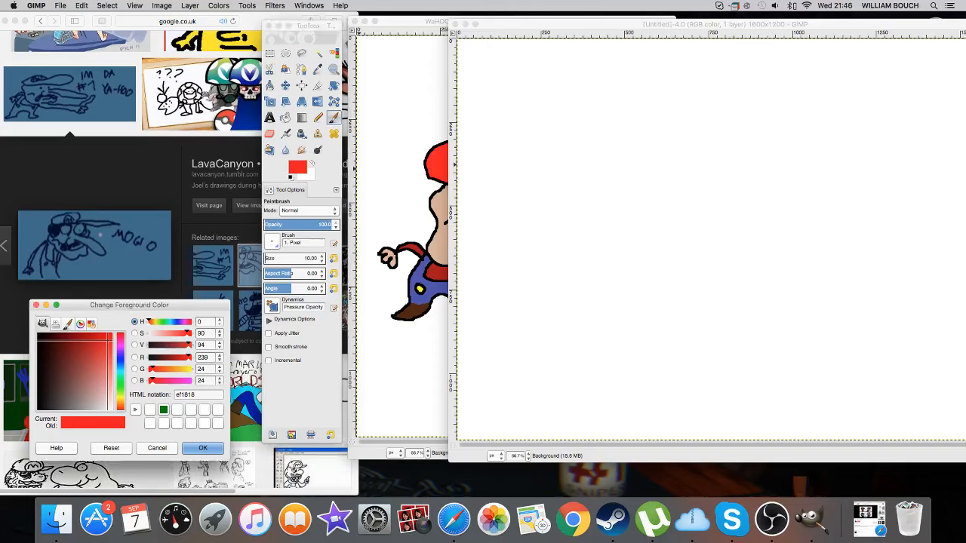
Set the foreground to black (000000) and use the Pencil to draw the long nose and the round eye above it with a pupil
left_click_drag(107, 341, 37, 332)
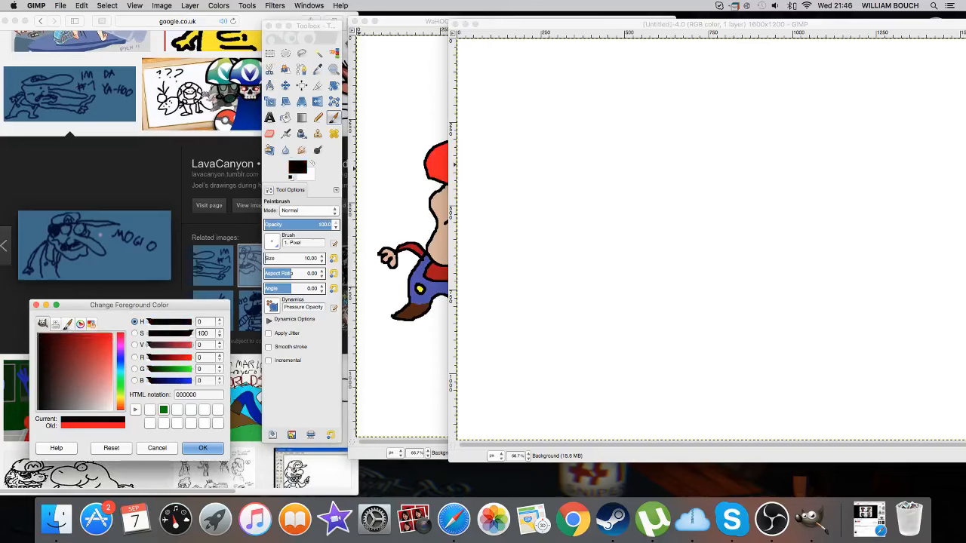
left_click(317, 118)
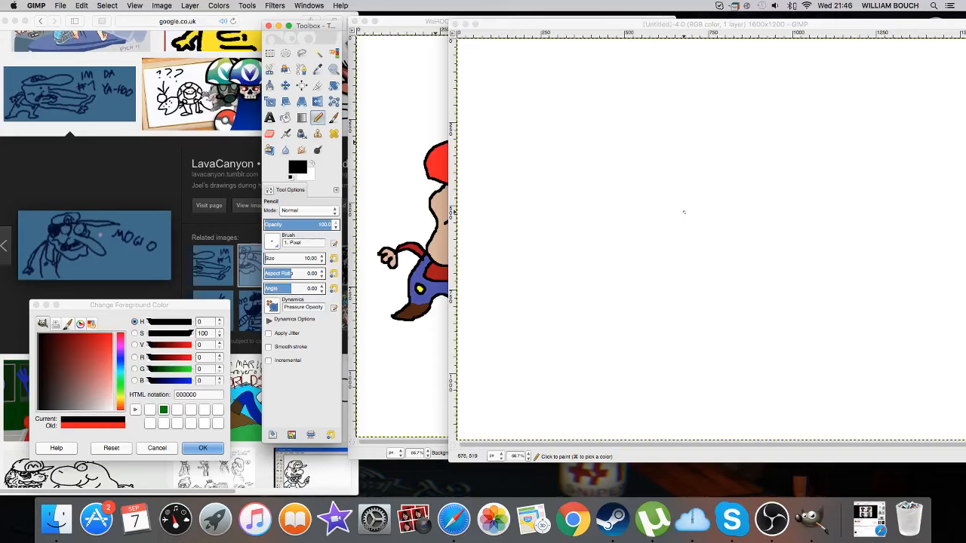
left_click(681, 214)
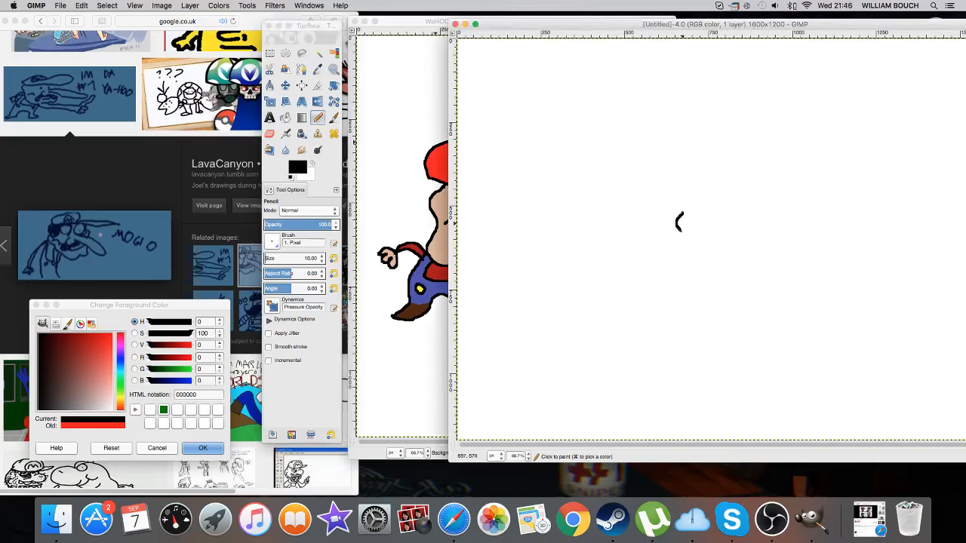
mouse_move(681, 232)
left_mouse_down()
mouse_move(702, 219)
mouse_move(744, 253)
mouse_move(762, 247)
mouse_move(767, 229)
mouse_move(704, 204)
mouse_move(679, 169)
mouse_move(710, 167)
mouse_move(713, 190)
mouse_move(700, 203)
left_mouse_up()
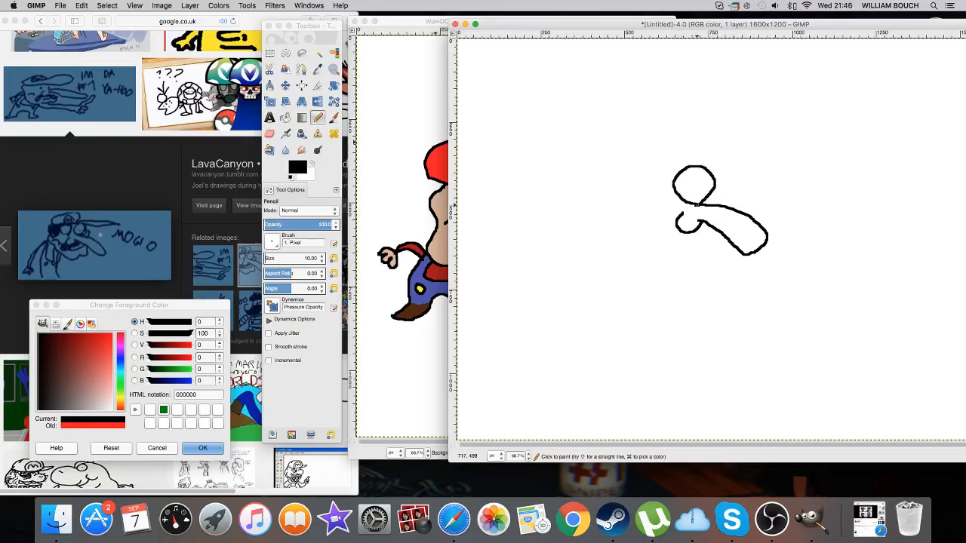
left_click(695, 190)
left_click_drag(695, 189, 695, 192)
Draw the forehead and hair outline around a second eye with a pupil, and fill the hair with black
mouse_move(689, 167)
left_mouse_down()
mouse_move(647, 166)
mouse_move(600, 180)
mouse_move(587, 196)
left_mouse_up()
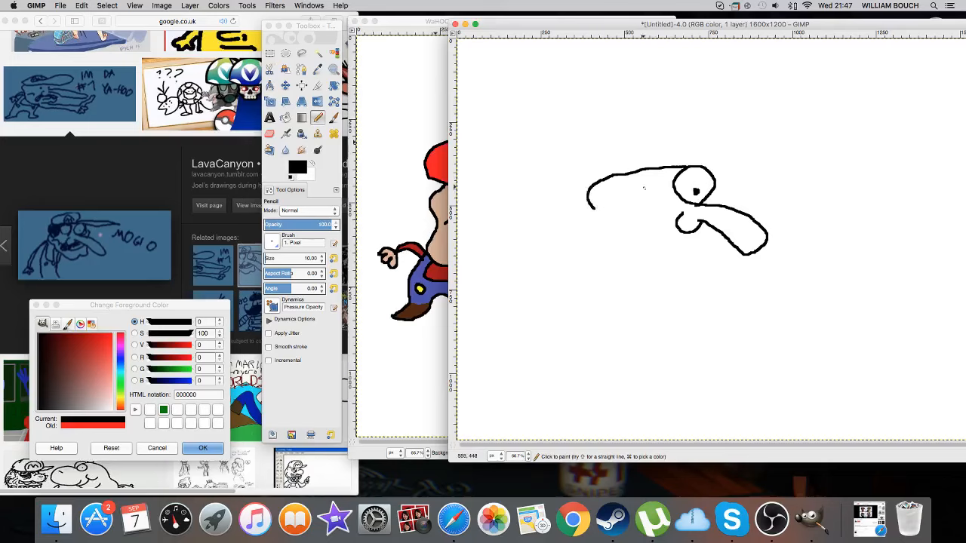
left_click_drag(643, 183, 628, 191)
mouse_move(633, 212)
left_mouse_down()
mouse_move(658, 197)
mouse_move(645, 184)
mouse_move(646, 202)
mouse_move(593, 214)
mouse_move(616, 229)
mouse_move(631, 214)
left_mouse_up()
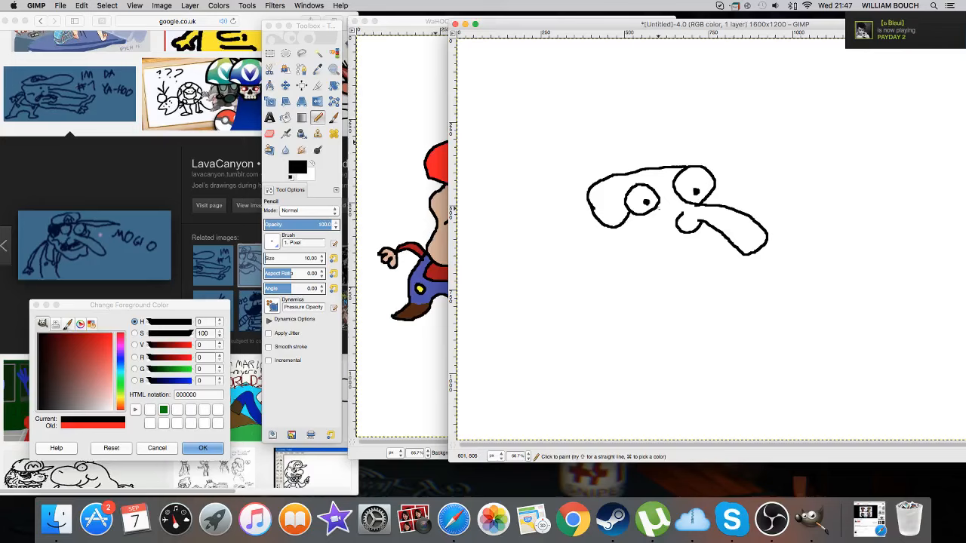
left_click_drag(658, 211, 658, 170)
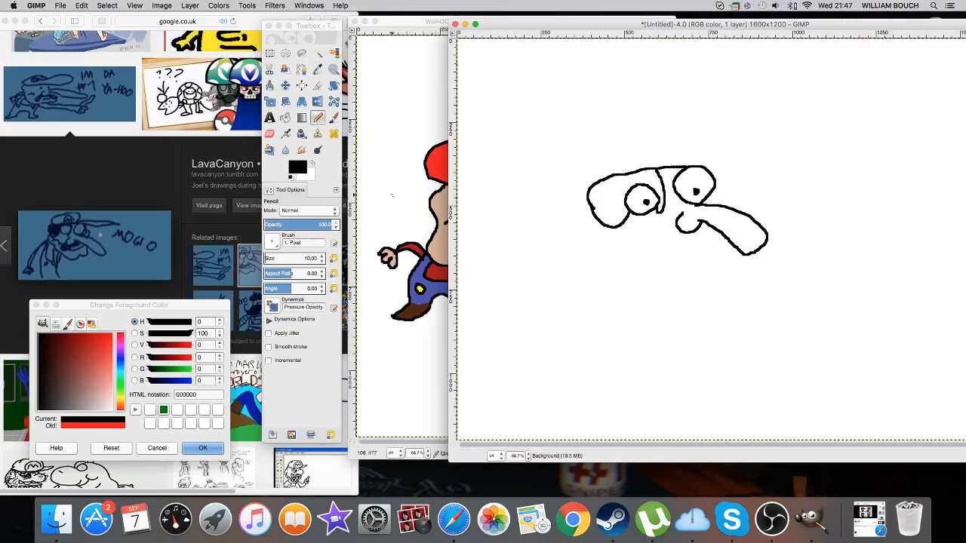
left_click(285, 117)
left_click(603, 194)
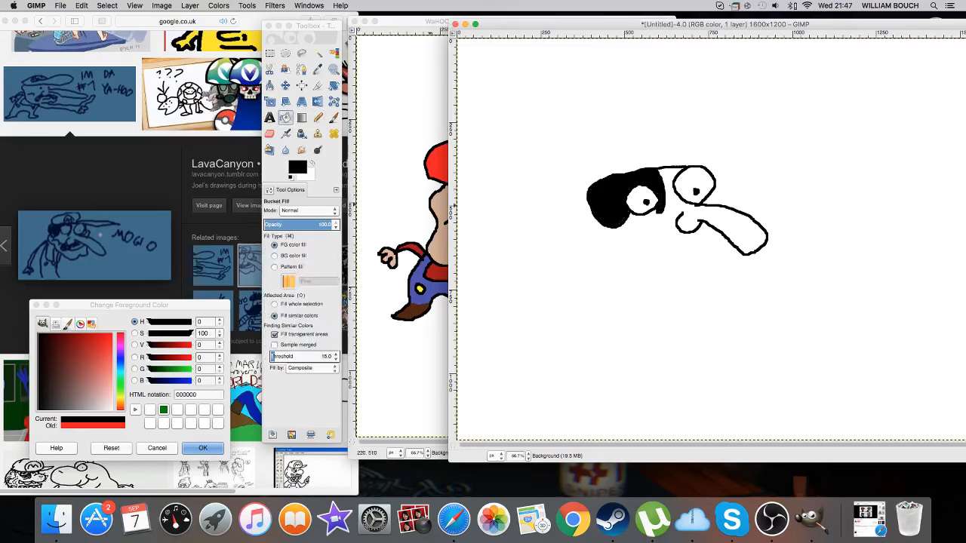
Draw the ear below the hair and the jaw and lower lip running from the nose back to the ear with the Pencil
left_click(317, 118)
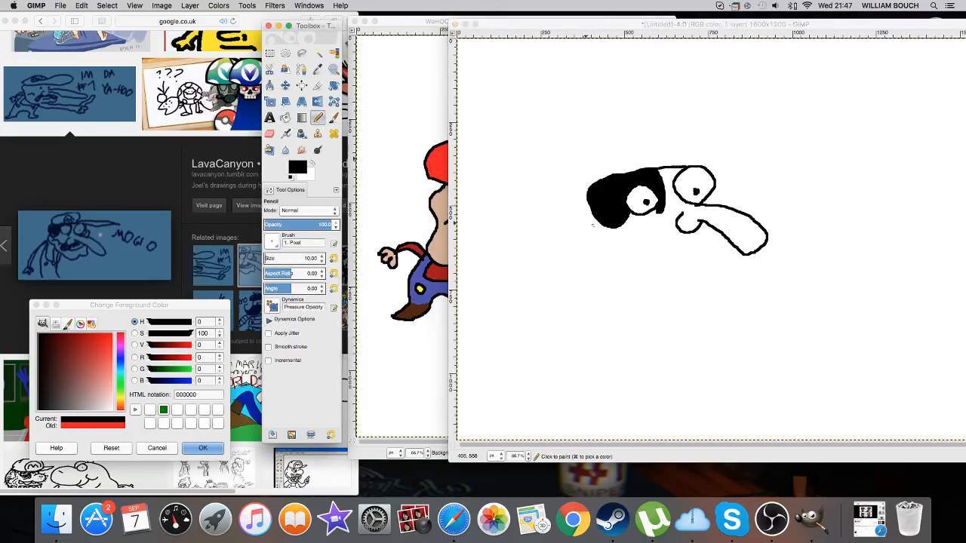
left_click(593, 225)
mouse_move(596, 220)
left_mouse_down()
mouse_move(597, 240)
mouse_move(612, 247)
left_mouse_up()
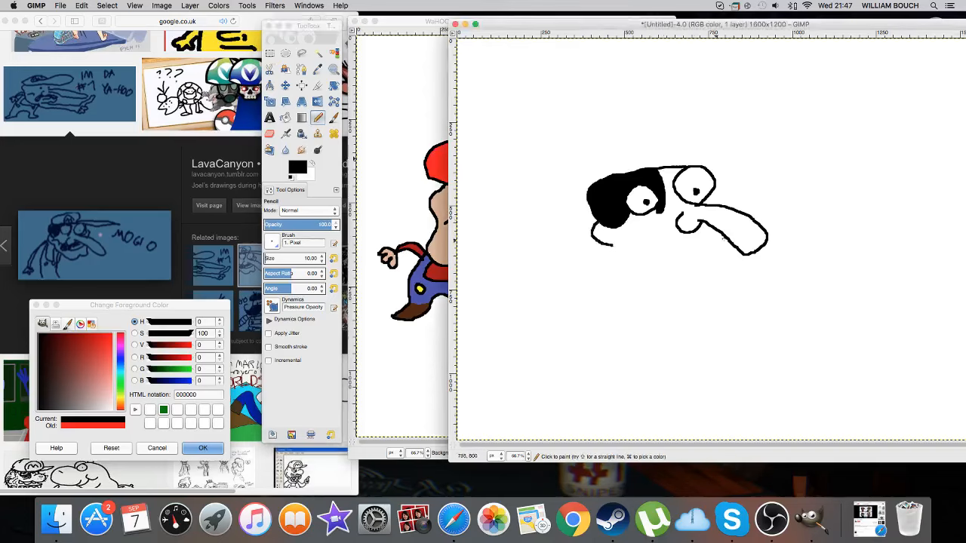
mouse_move(723, 240)
left_mouse_down()
mouse_move(703, 259)
mouse_move(693, 272)
mouse_move(665, 278)
mouse_move(612, 245)
left_mouse_up()
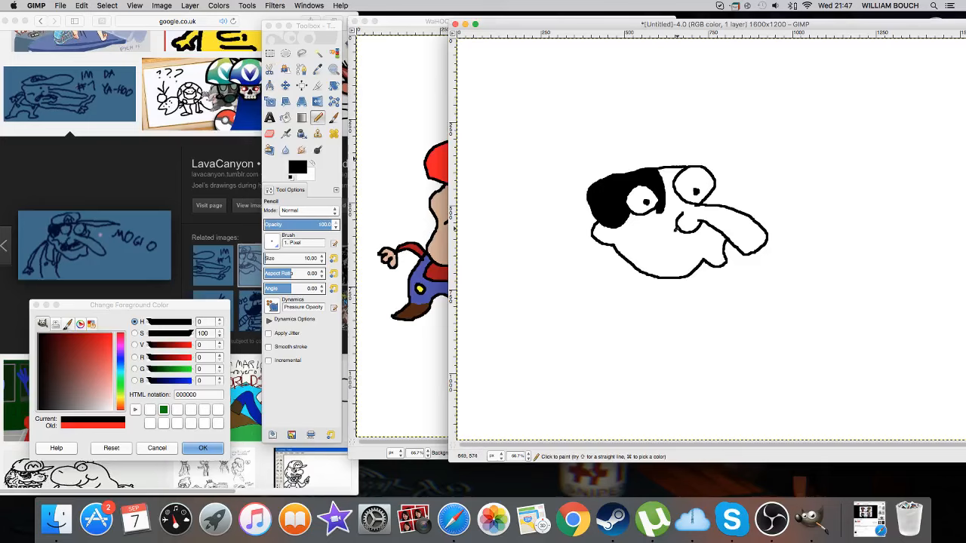
Draw a jagged moustache outline under the nose and fill it with black
mouse_move(679, 228)
left_mouse_down()
mouse_move(663, 254)
mouse_move(716, 235)
left_mouse_up()
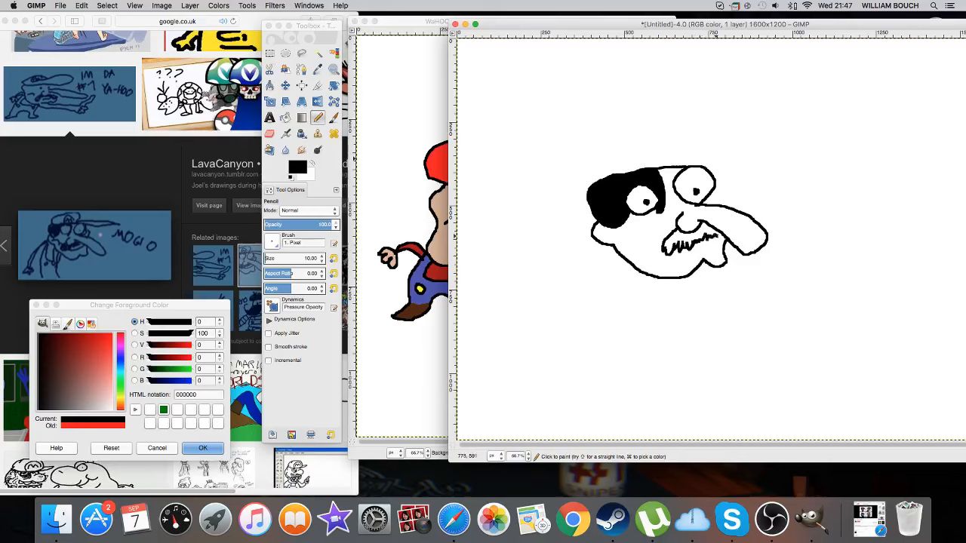
left_click(285, 117)
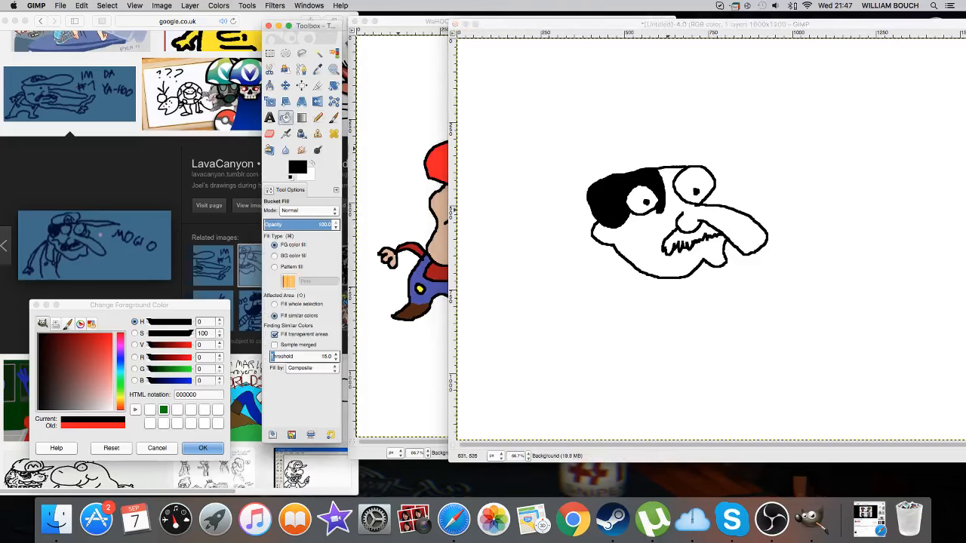
left_click(682, 243)
left_click(683, 242)
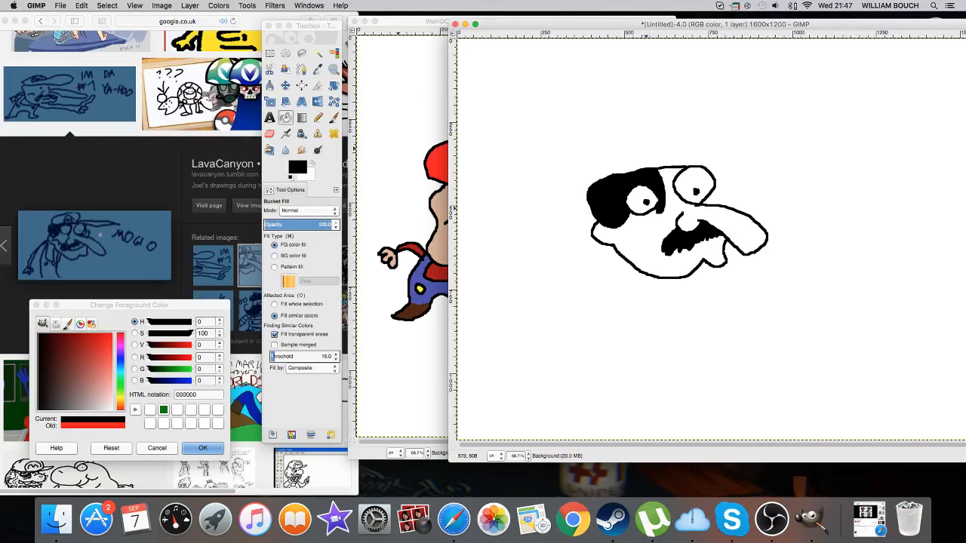
Erase the black hair above and beside the eye nearest the hair, on the side facing the nose
left_click(269, 134)
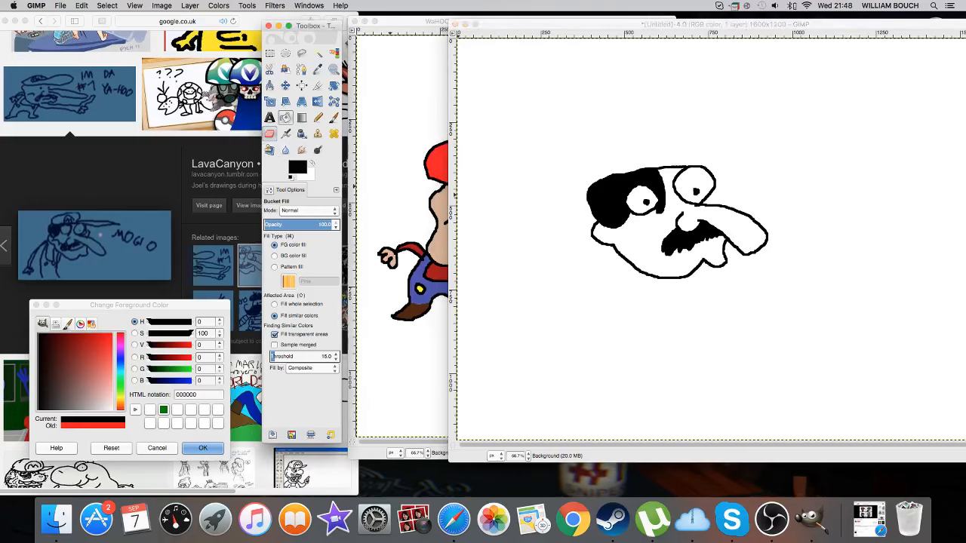
left_click(664, 182)
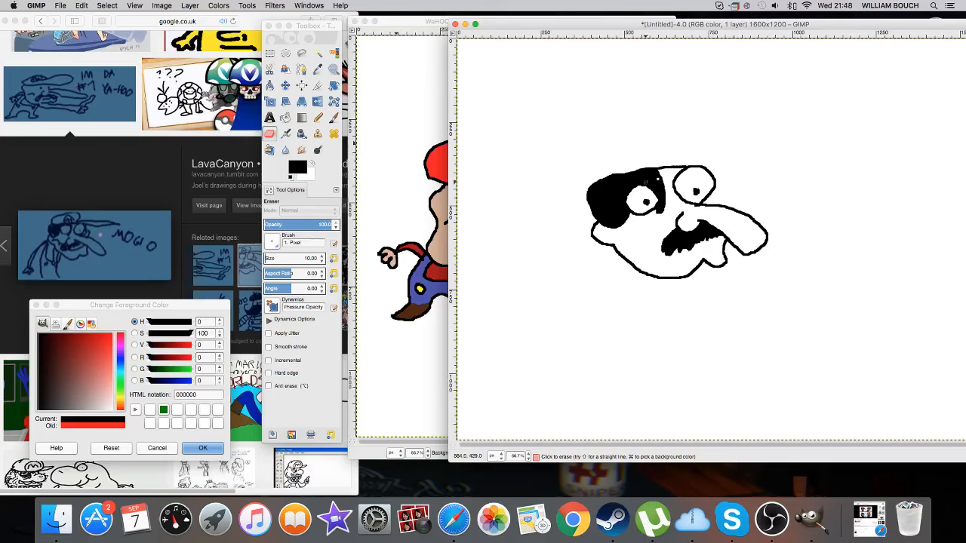
mouse_move(651, 180)
left_mouse_down()
mouse_move(657, 172)
mouse_move(647, 175)
mouse_move(656, 184)
left_mouse_up()
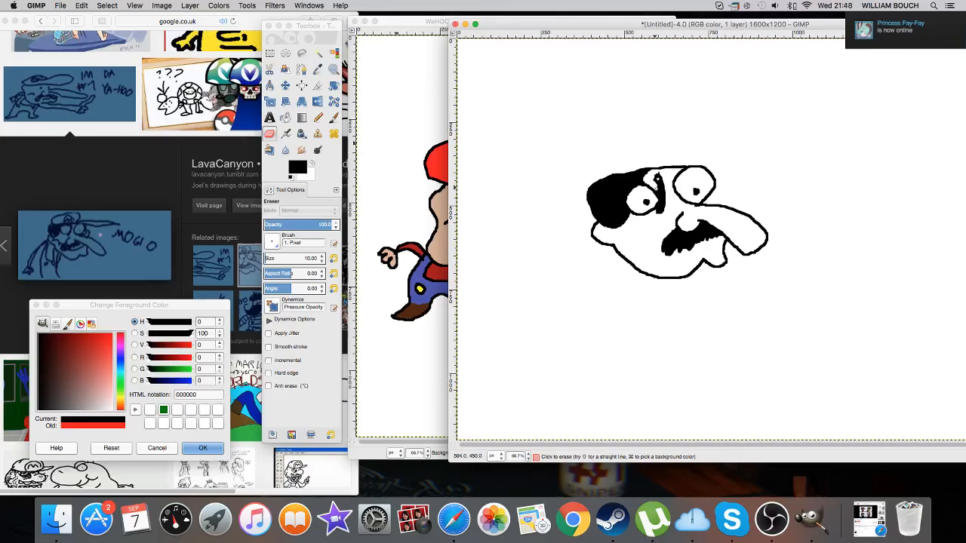
left_click_drag(660, 194, 659, 212)
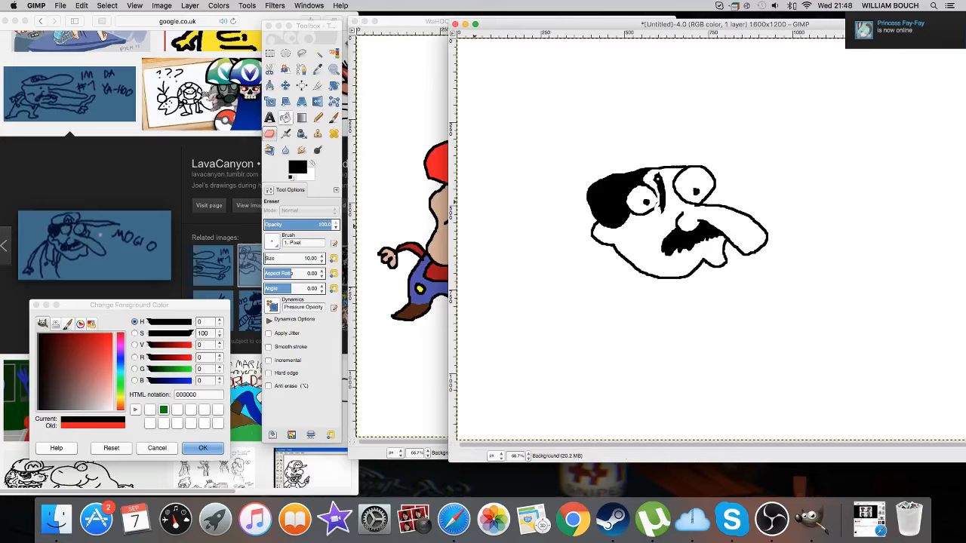
Fill the leftover black patch between the eyes with white and paint over the remaining specks with the white Pencil
left_click(285, 117)
left_click(659, 184)
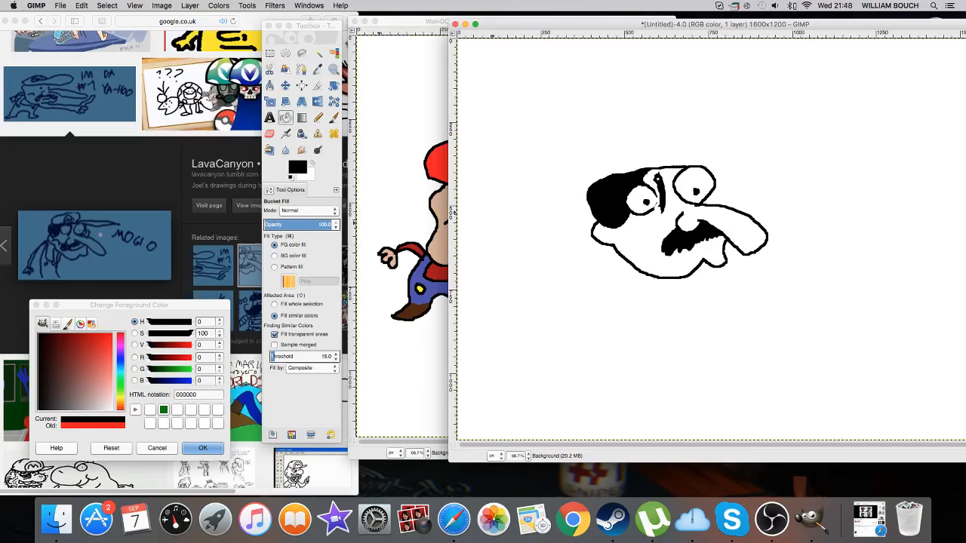
left_click(312, 163)
left_click(655, 185)
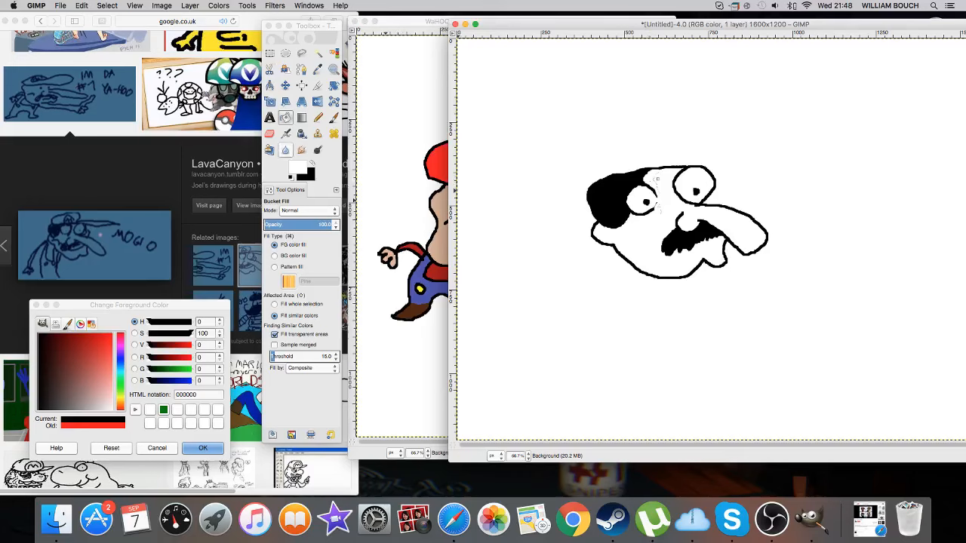
left_click(317, 117)
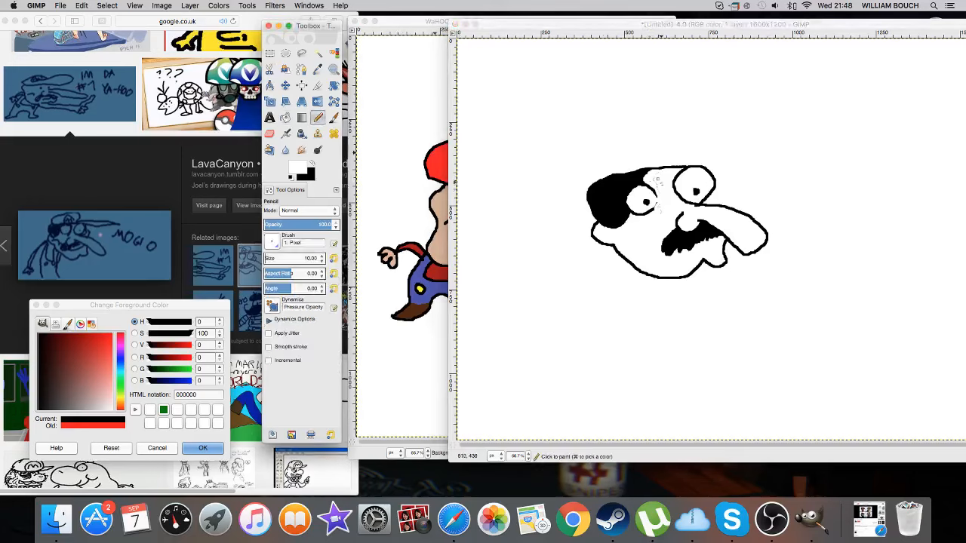
left_click(454, 179)
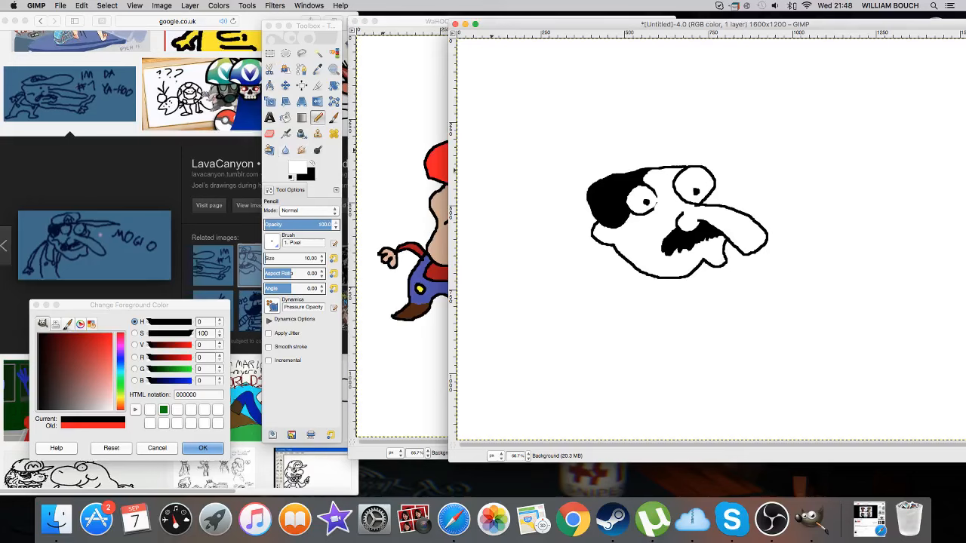
Switch the foreground back to black, redraw the missing edge of the eye, and add the mouth and cheek lines across the face
left_click(311, 163)
left_click(656, 196)
mouse_move(656, 195)
left_mouse_down()
mouse_move(655, 212)
mouse_move(647, 187)
mouse_move(657, 205)
left_mouse_up()
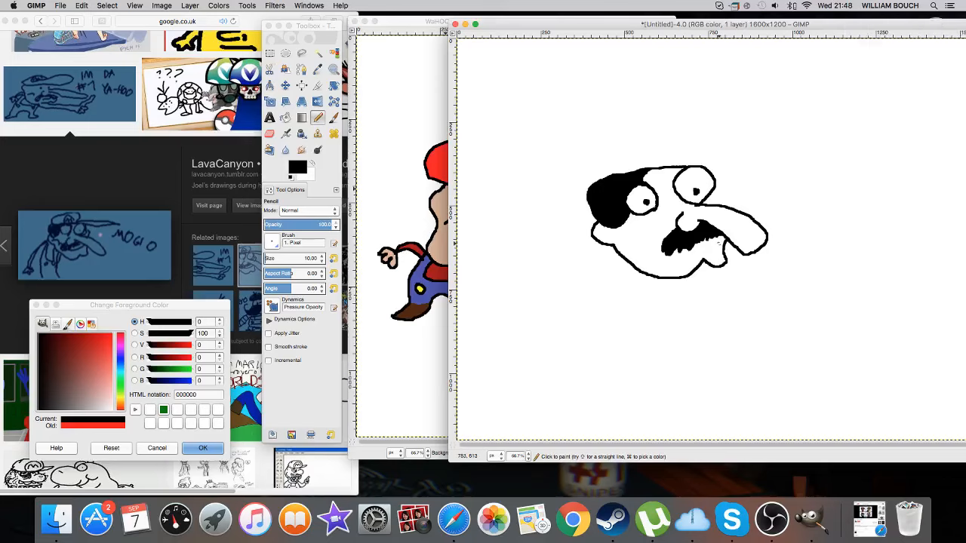
mouse_move(726, 240)
left_mouse_down()
mouse_move(700, 249)
mouse_move(633, 227)
mouse_move(610, 233)
left_mouse_up()
Draw the torso below the head with an arm and hand, then add the overall straps and two round buttons
mouse_move(600, 246)
left_mouse_down()
mouse_move(587, 288)
mouse_move(611, 353)
left_mouse_up()
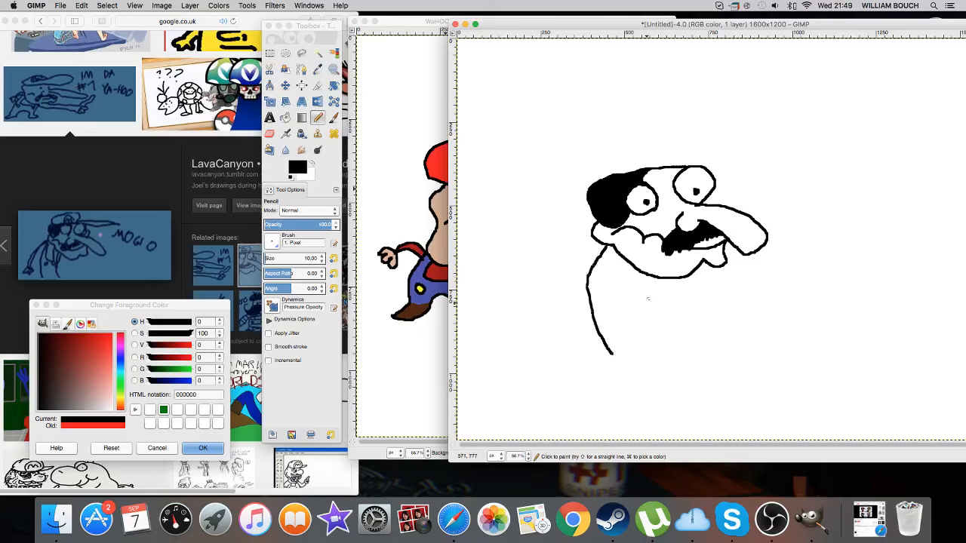
mouse_move(656, 279)
left_mouse_down()
mouse_move(664, 329)
mouse_move(679, 345)
mouse_move(611, 352)
left_mouse_up()
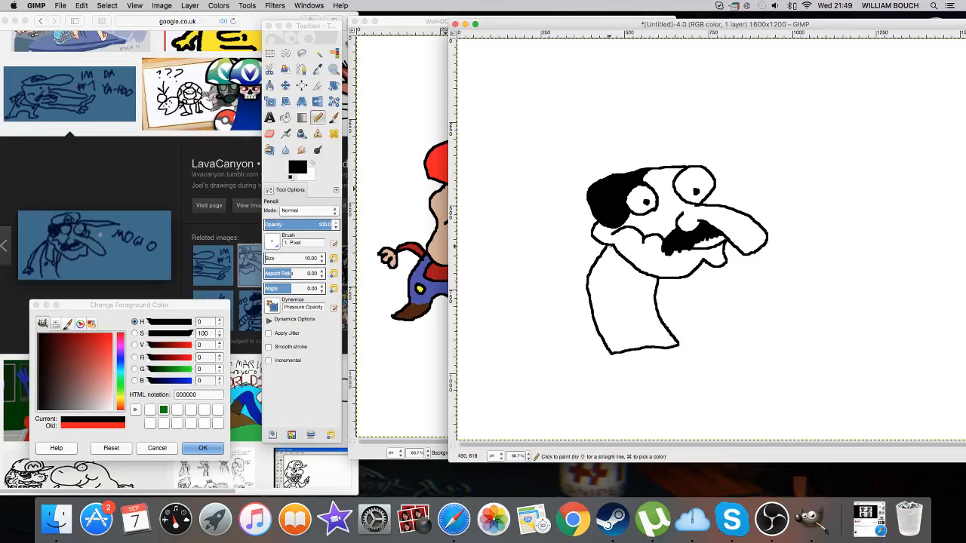
mouse_move(612, 244)
left_mouse_down()
mouse_move(572, 258)
mouse_move(532, 301)
mouse_move(553, 302)
mouse_move(606, 245)
left_mouse_up()
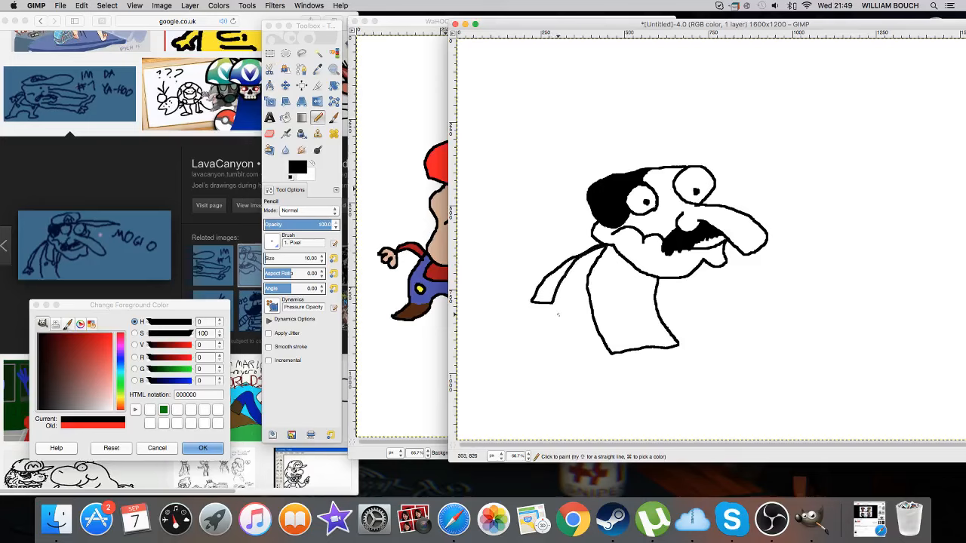
mouse_move(533, 301)
left_mouse_down()
mouse_move(516, 323)
mouse_move(532, 317)
mouse_move(558, 332)
mouse_move(556, 303)
left_mouse_up()
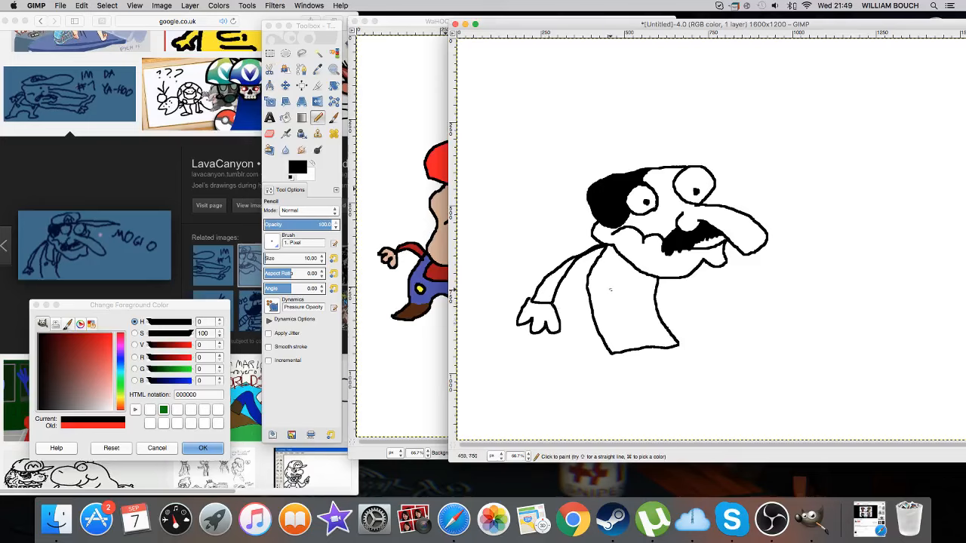
mouse_move(609, 249)
left_mouse_down()
mouse_move(609, 295)
mouse_move(631, 298)
mouse_move(643, 276)
left_mouse_up()
mouse_move(601, 309)
left_mouse_down()
mouse_move(608, 300)
mouse_move(639, 310)
mouse_move(639, 301)
left_mouse_up()
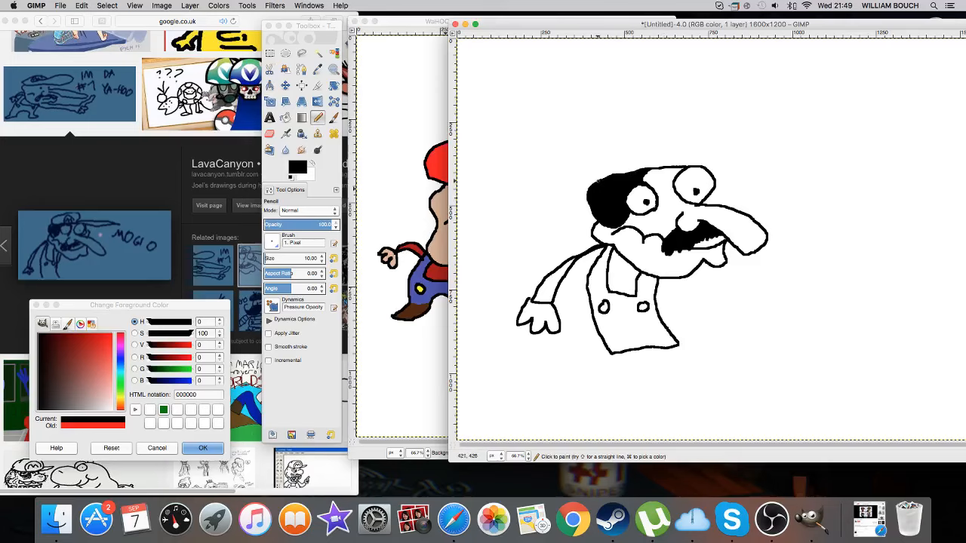
Draw the cap on the head with a long pointed brim and a round M emblem on its front
mouse_move(596, 183)
left_mouse_down()
mouse_move(611, 153)
mouse_move(683, 132)
mouse_move(689, 146)
mouse_move(677, 160)
mouse_move(729, 152)
mouse_move(793, 180)
left_mouse_up()
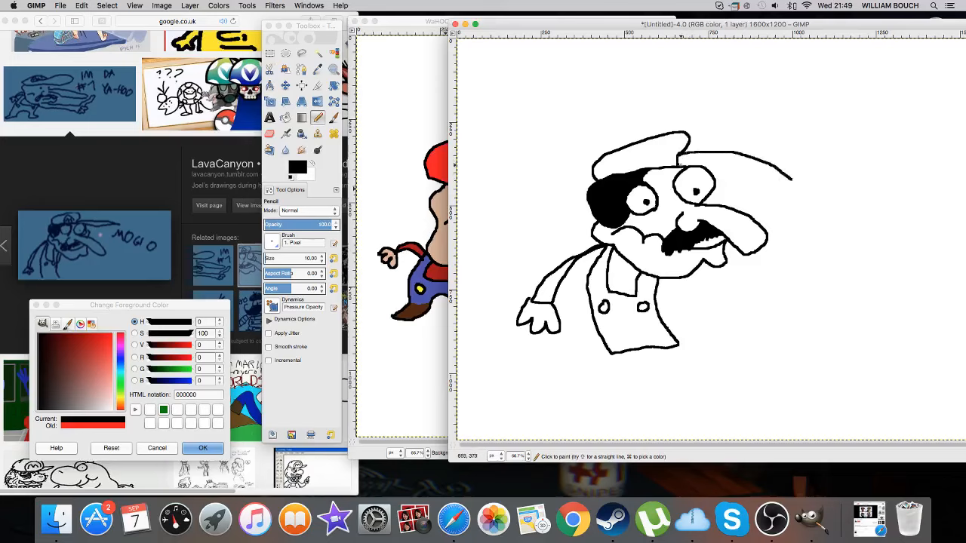
left_click_drag(679, 163, 791, 183)
mouse_move(641, 168)
left_mouse_down()
mouse_move(668, 142)
mouse_move(646, 160)
mouse_move(653, 153)
mouse_move(666, 161)
left_mouse_up()
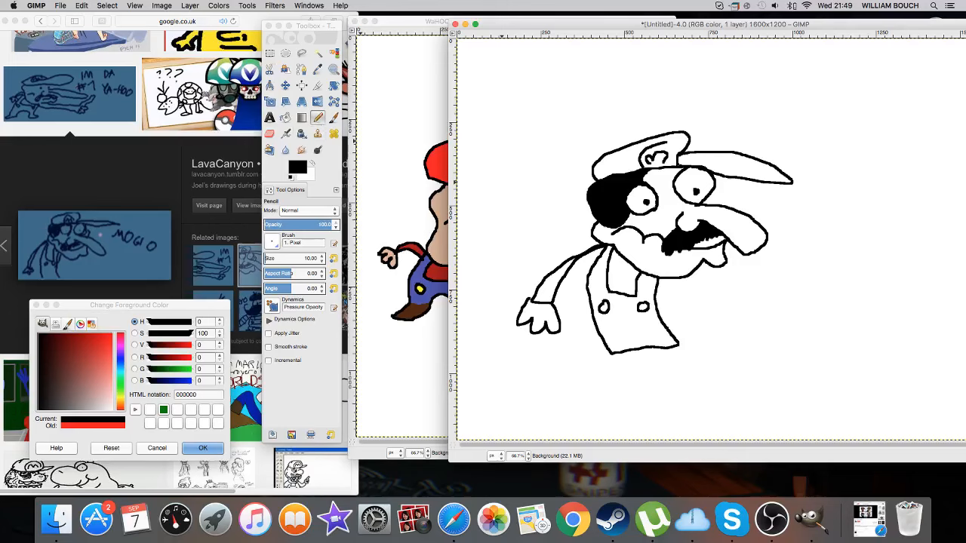
Sample the bright red from the cap in WaHOO!.xcf and bucket-fill Mogio's cap and long brim with it
left_click(318, 69)
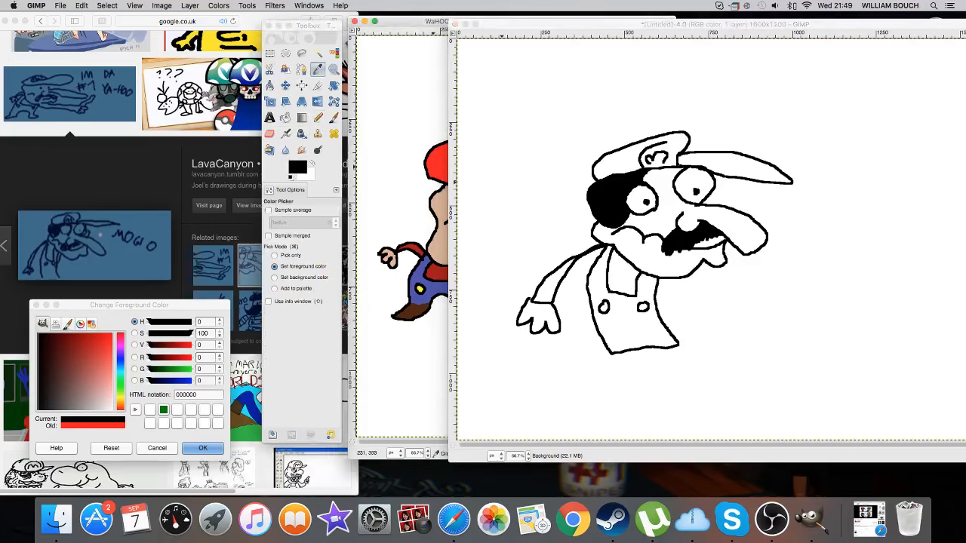
left_click(444, 168)
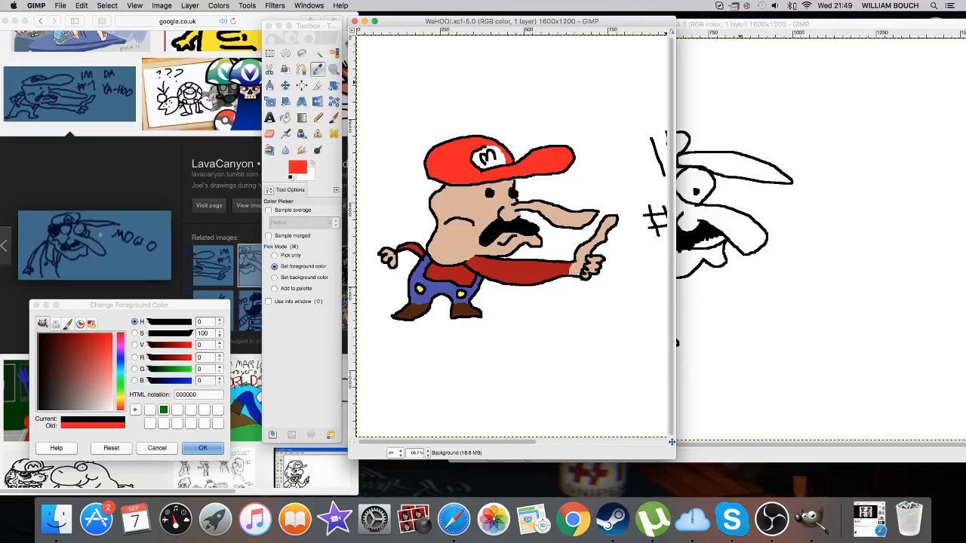
left_click(676, 341)
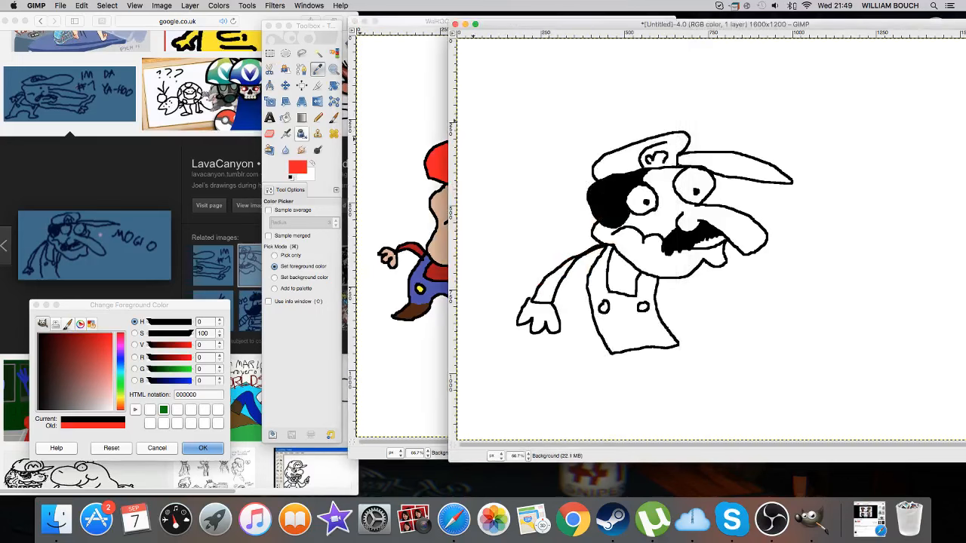
left_click(286, 117)
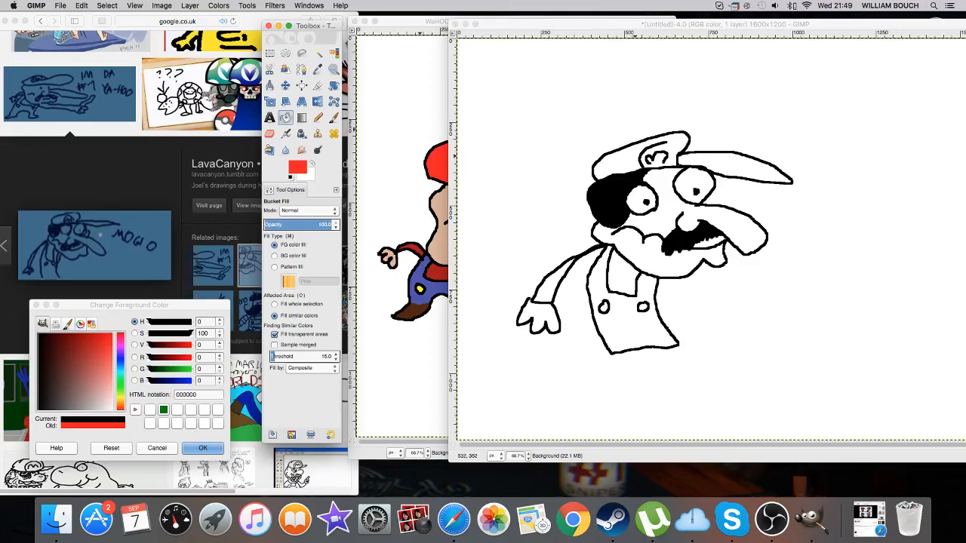
left_click(641, 155)
left_click(736, 170)
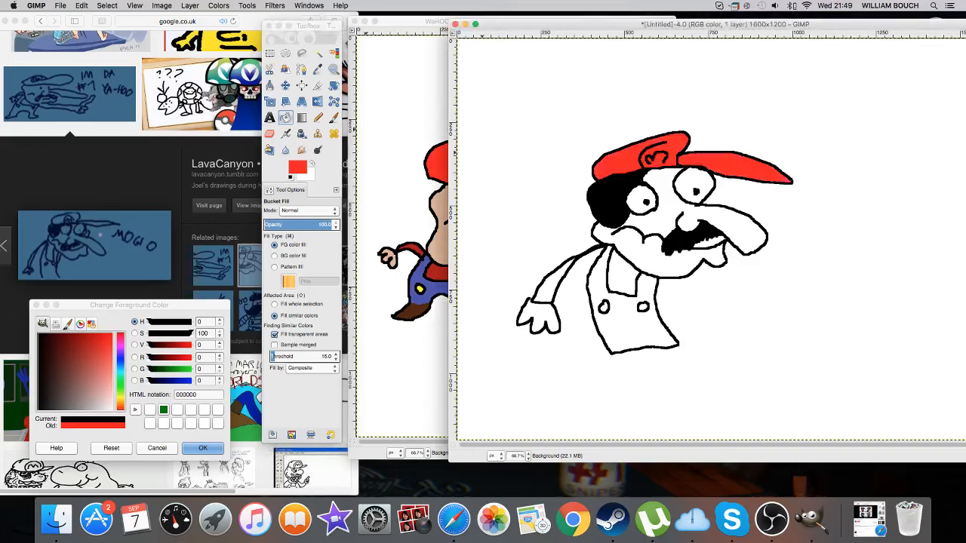
Paint a white Pencil stroke inside the cap's M emblem and bucket-fill the emblem's background with white
left_click(316, 116)
key("x")
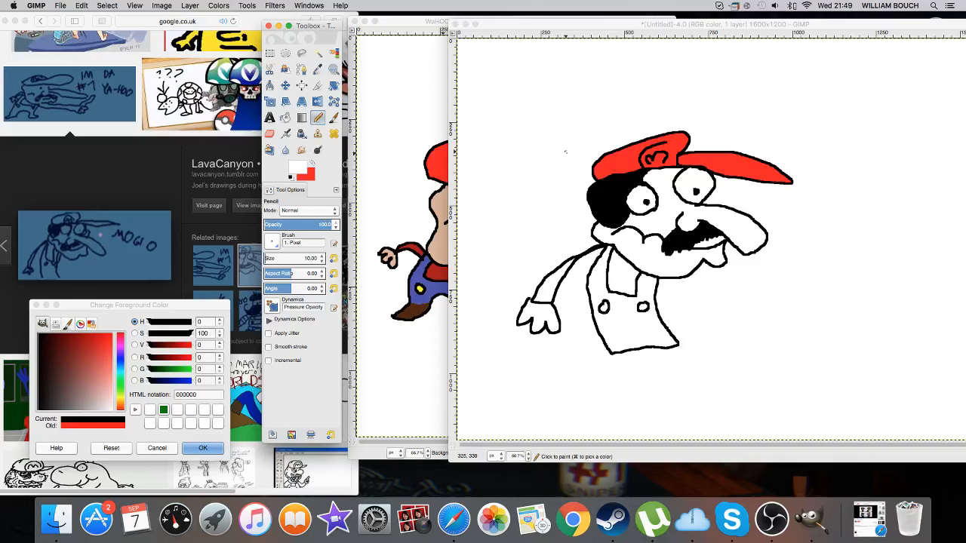
left_click(672, 143)
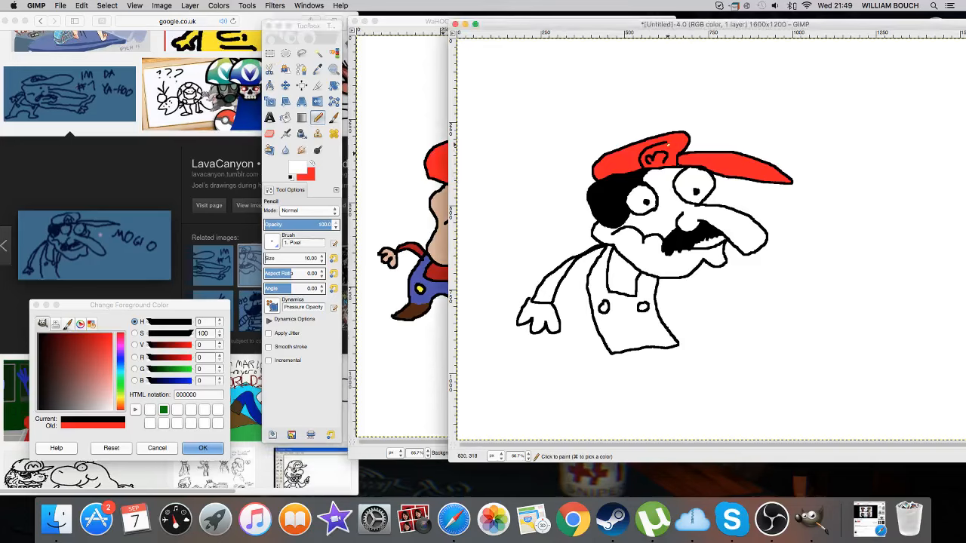
left_click_drag(672, 143, 677, 163)
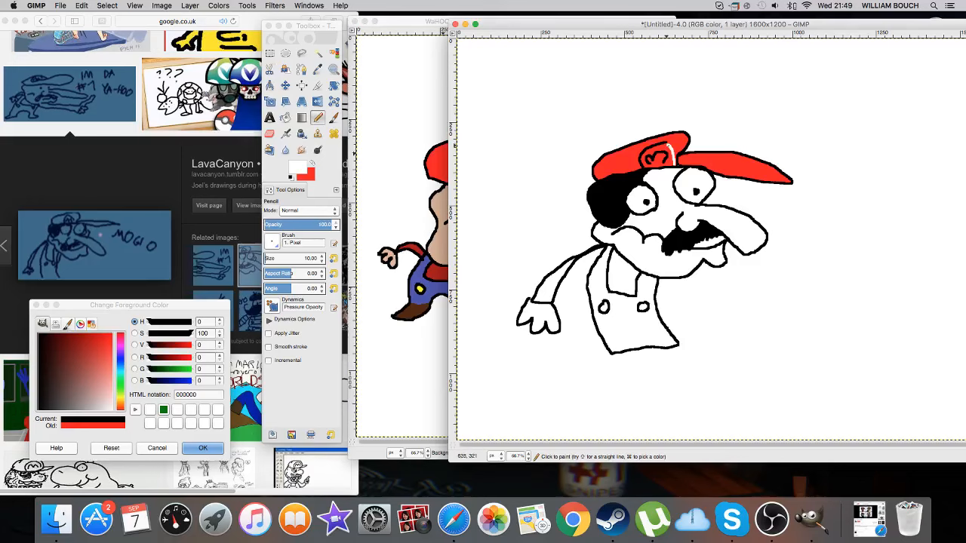
left_click(285, 117)
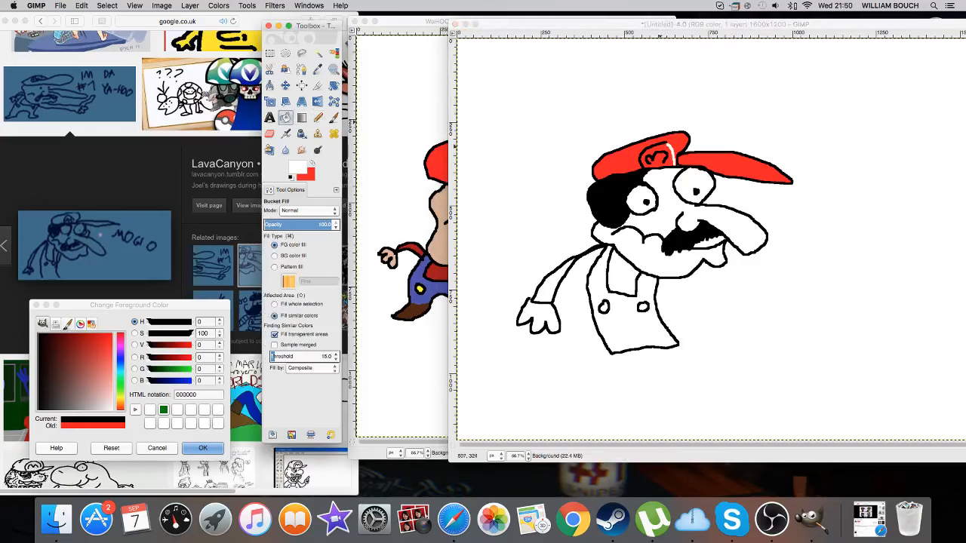
left_click(671, 153)
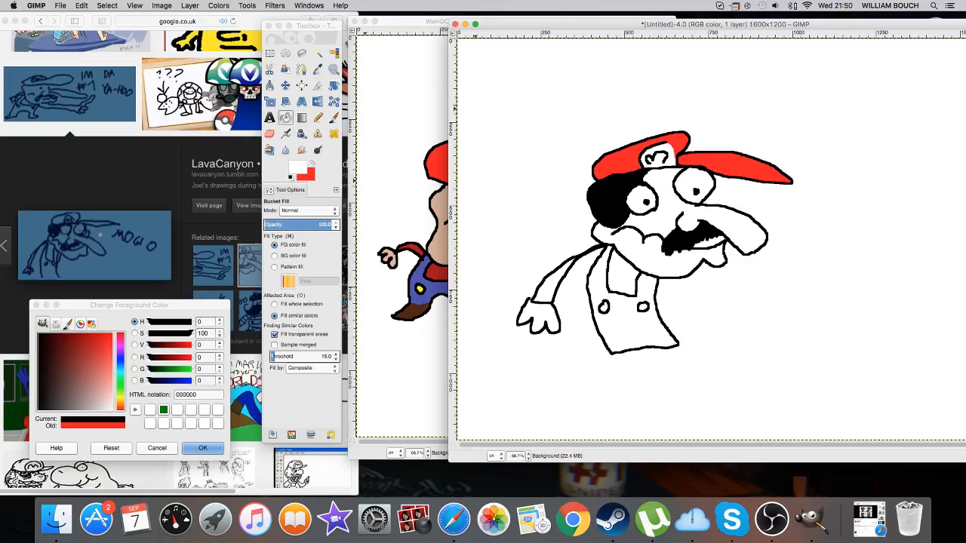
Sample the skin tone from the face in WaHOO!.xcf and bucket-fill Mogio's face, nose, chin and hand with it
left_click(317, 69)
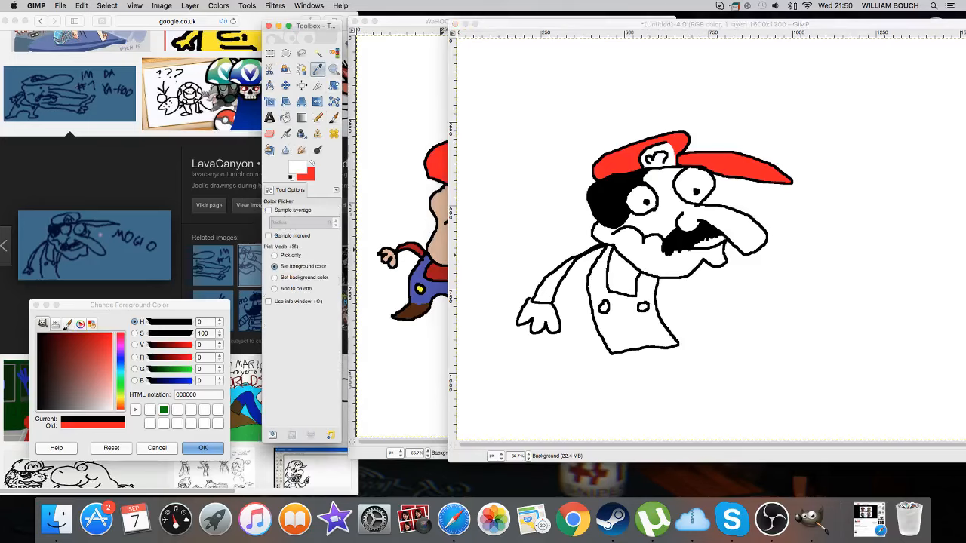
left_click(438, 198)
left_click(846, 158)
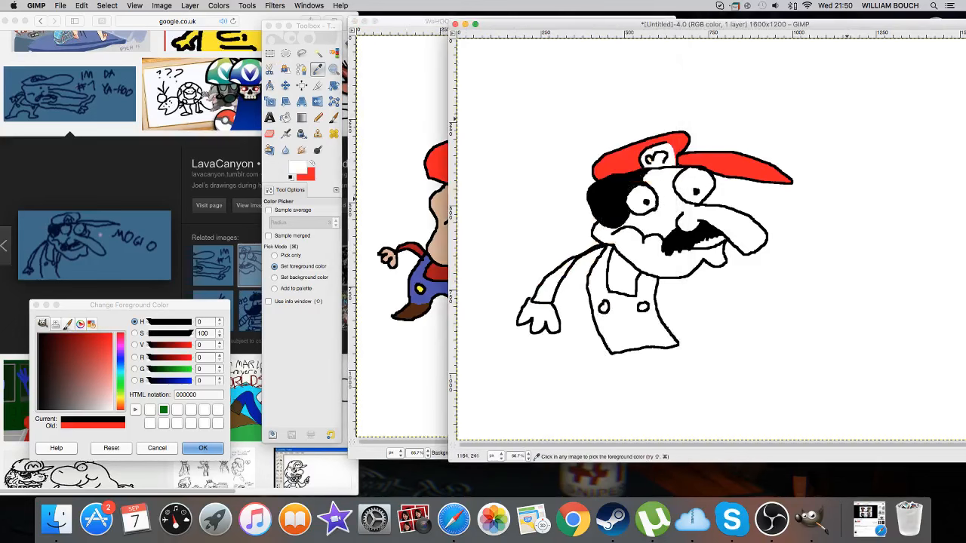
left_click(440, 253)
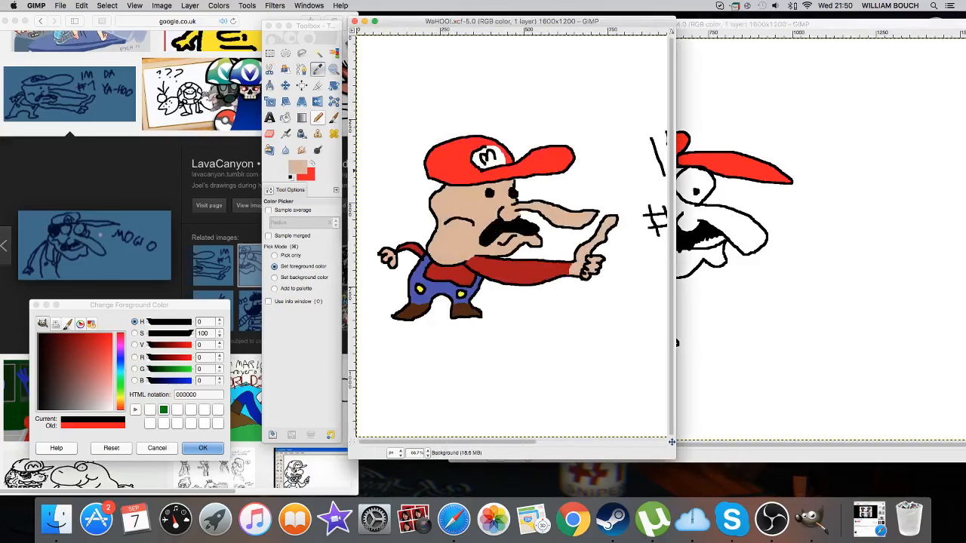
left_click(317, 117)
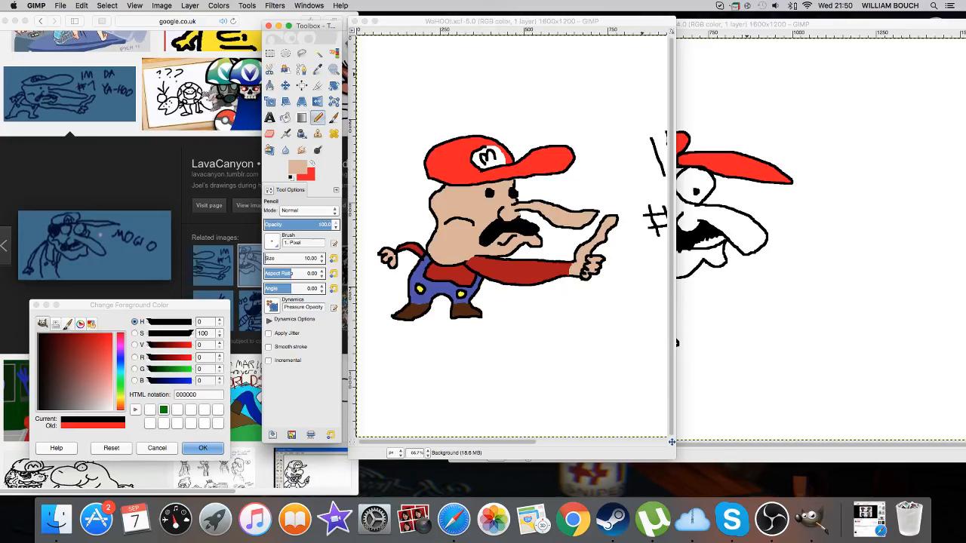
left_click(676, 342)
left_click(285, 117)
left_click(647, 258)
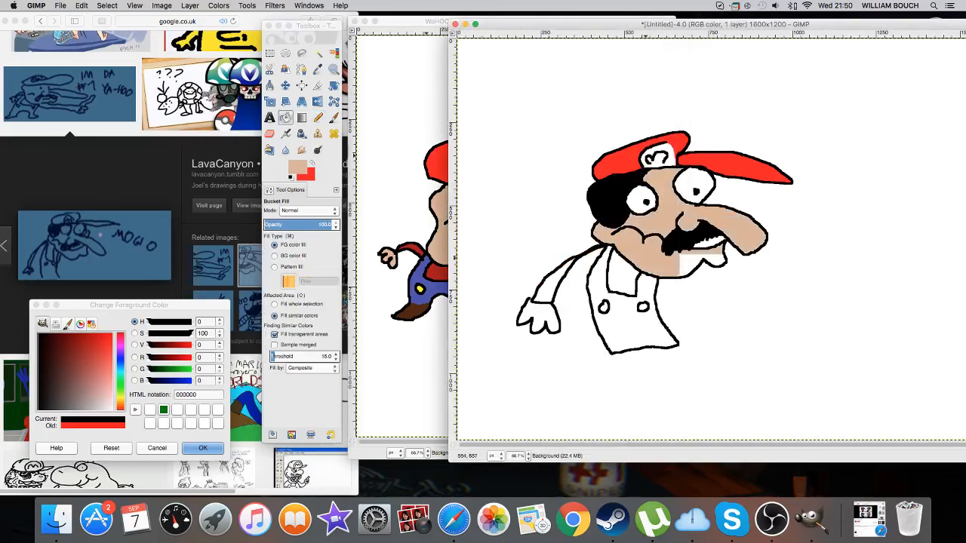
left_click(704, 244)
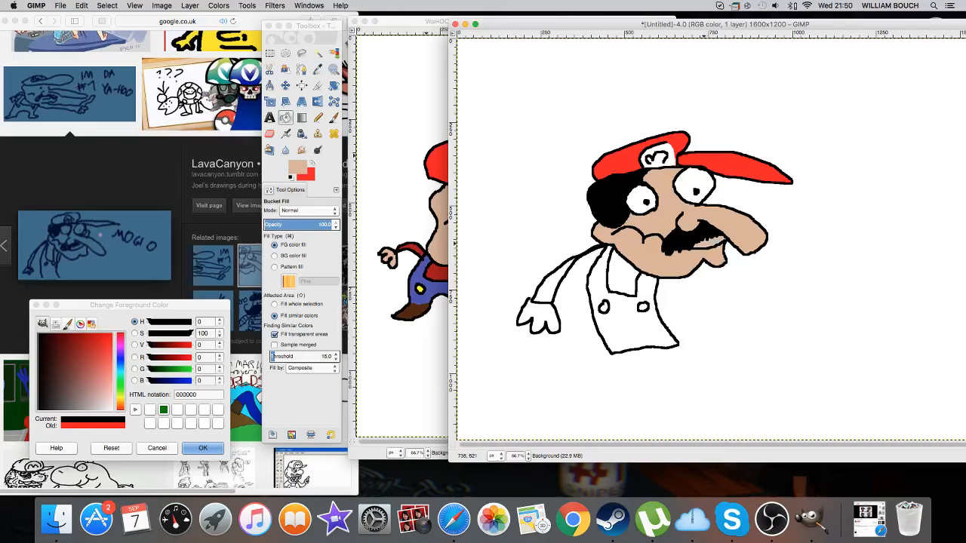
left_click(540, 321)
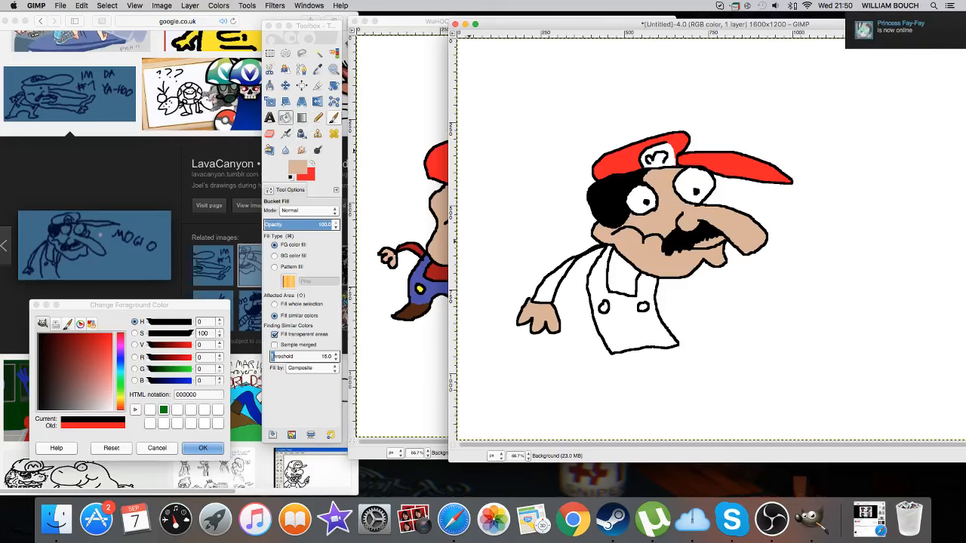
Sample the dark red from the sleeve in WaHOO!.xcf and fill Mogio's sleeve and the shirt between the straps
left_click(317, 69)
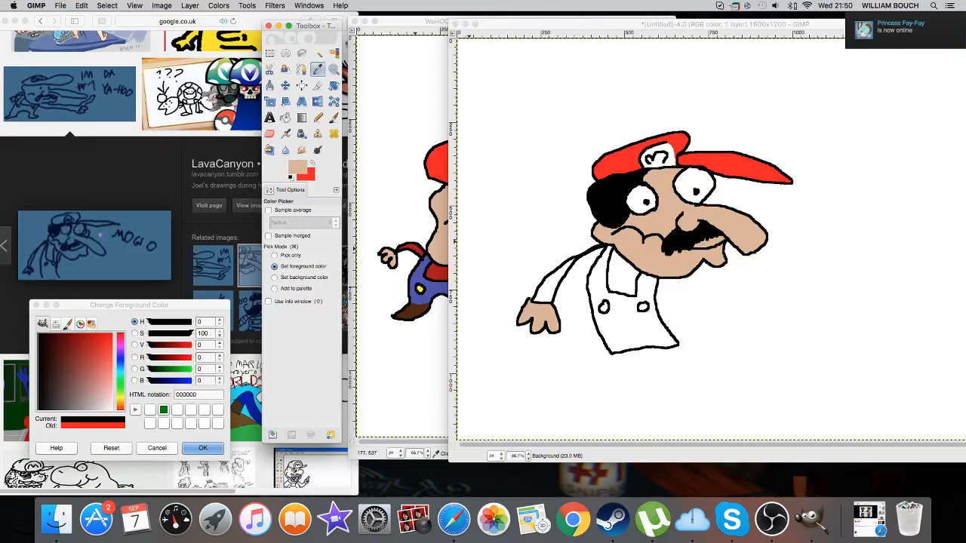
left_click(415, 249)
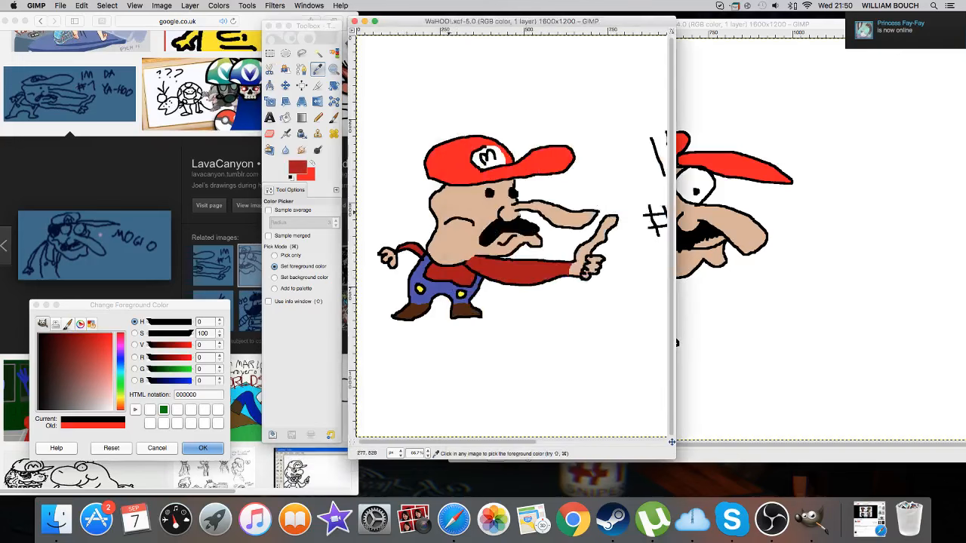
left_click(676, 342)
left_click(285, 117)
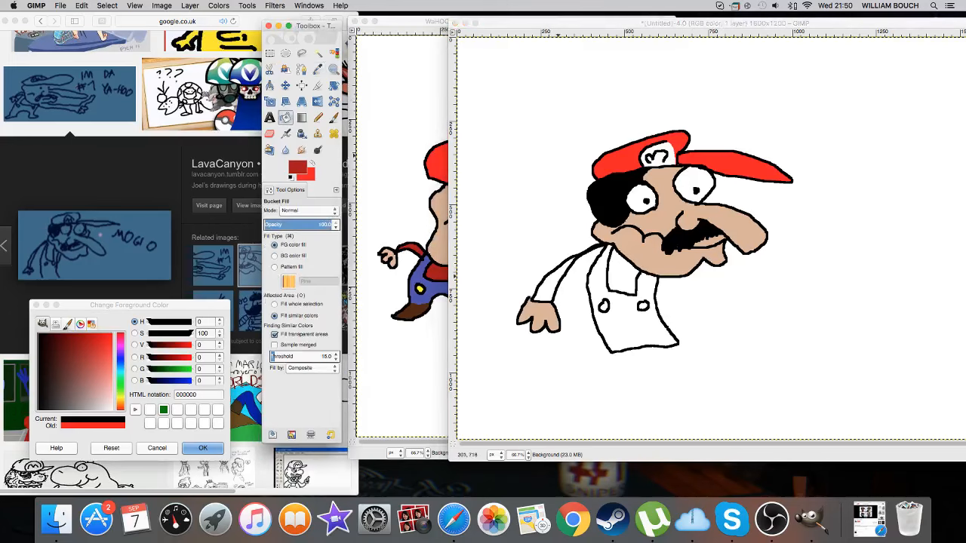
left_click(558, 280)
left_click(623, 274)
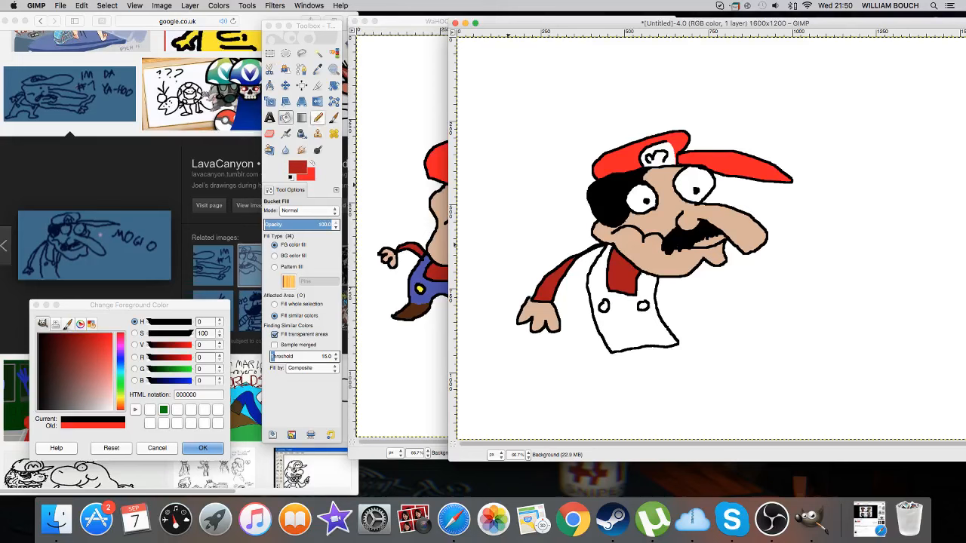
Sample the blue from the overalls in WaHOO!.xcf and fill Mogio's straps and overalls with it
left_click(318, 68)
left_click(430, 289)
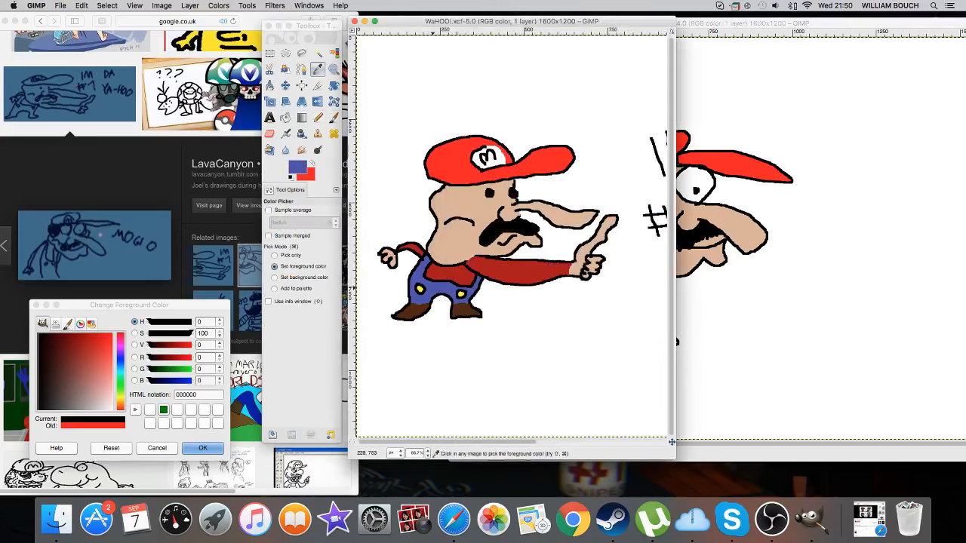
left_click(285, 118)
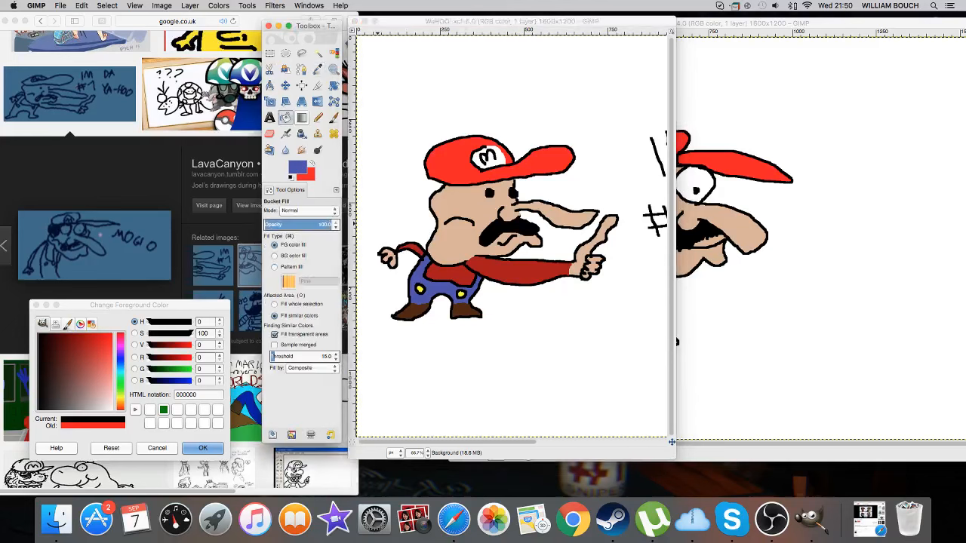
left_click(676, 341)
left_click(596, 279)
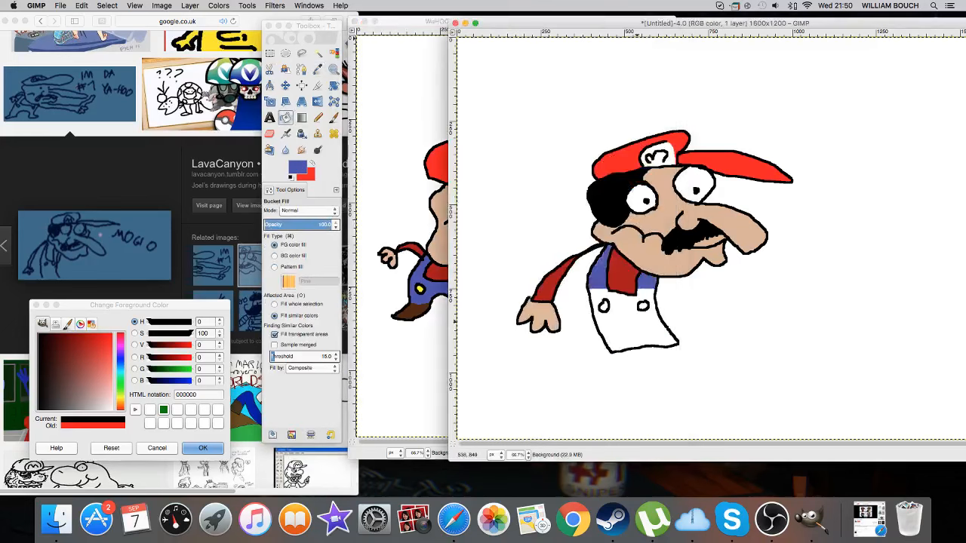
left_click(641, 321)
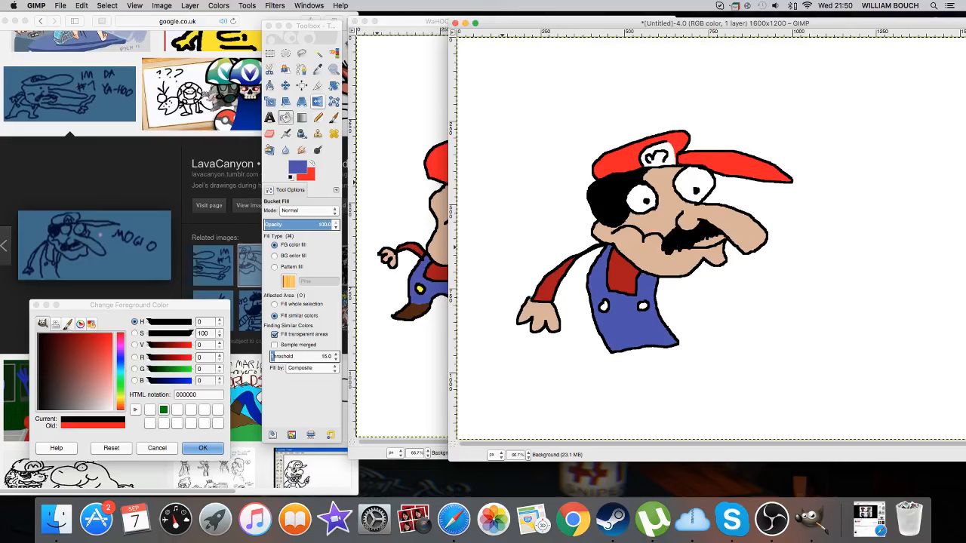
Sample the yellow from a button in WaHOO!.xcf and fill Mogio's two overall buttons with it
left_click(317, 68)
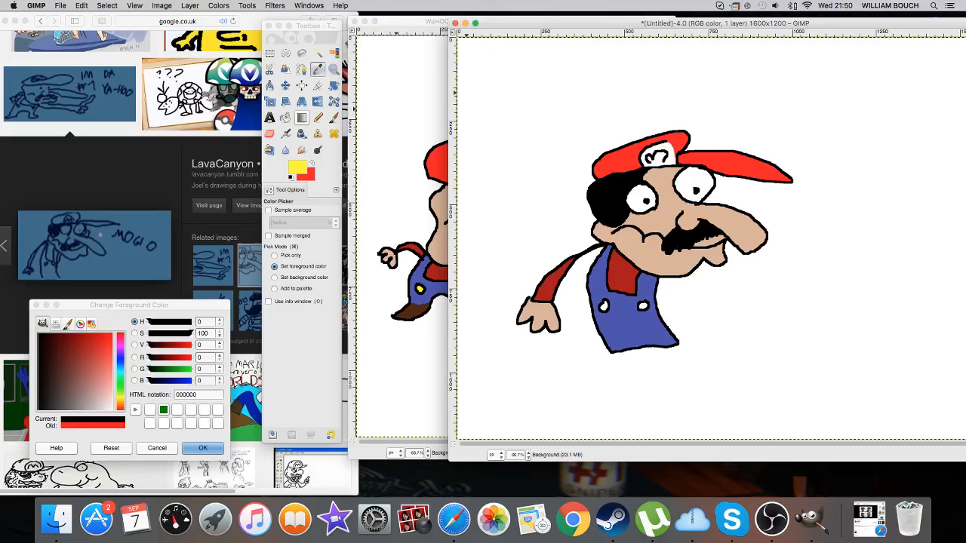
left_click(285, 118)
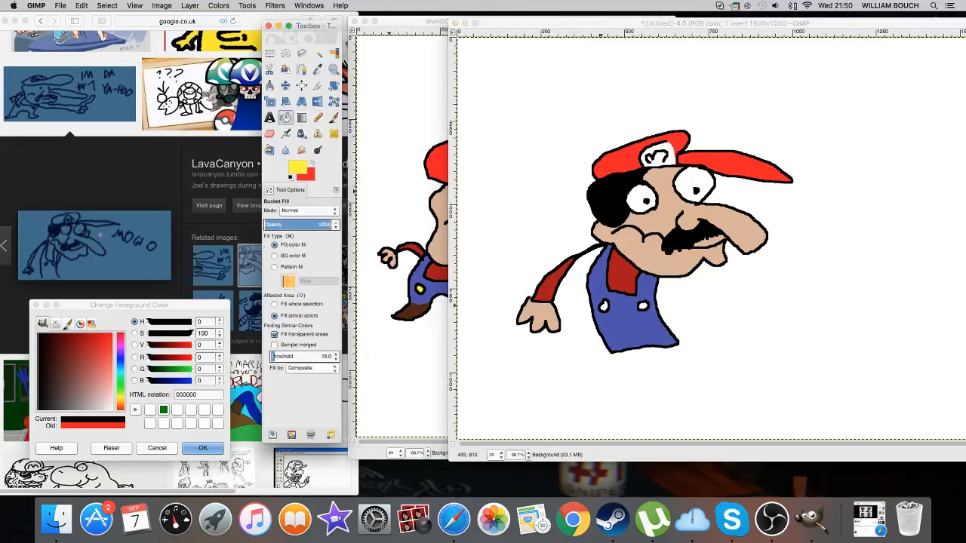
left_click(605, 305)
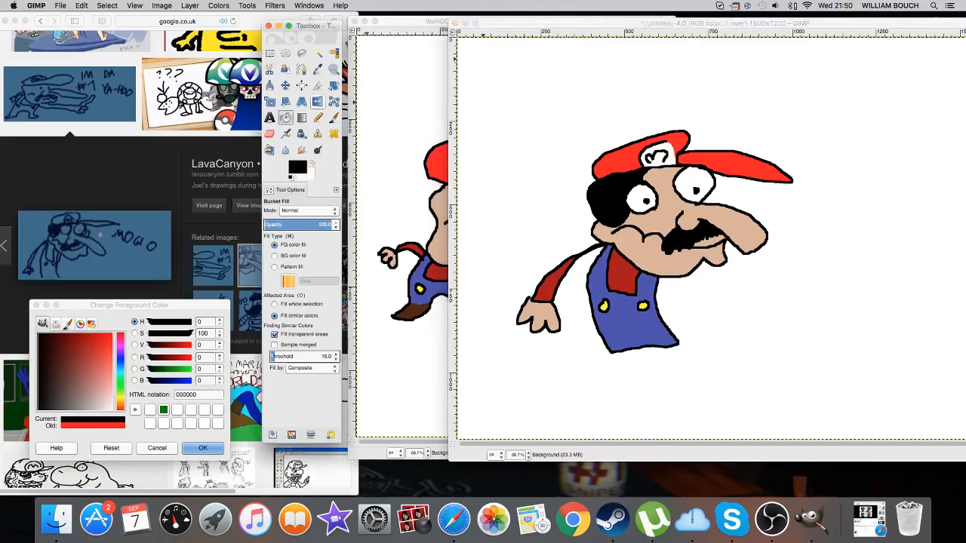
Handwrite "Mogio" in black with the Pencil in the empty space beside the character's nose
left_click(333, 118)
key("n")
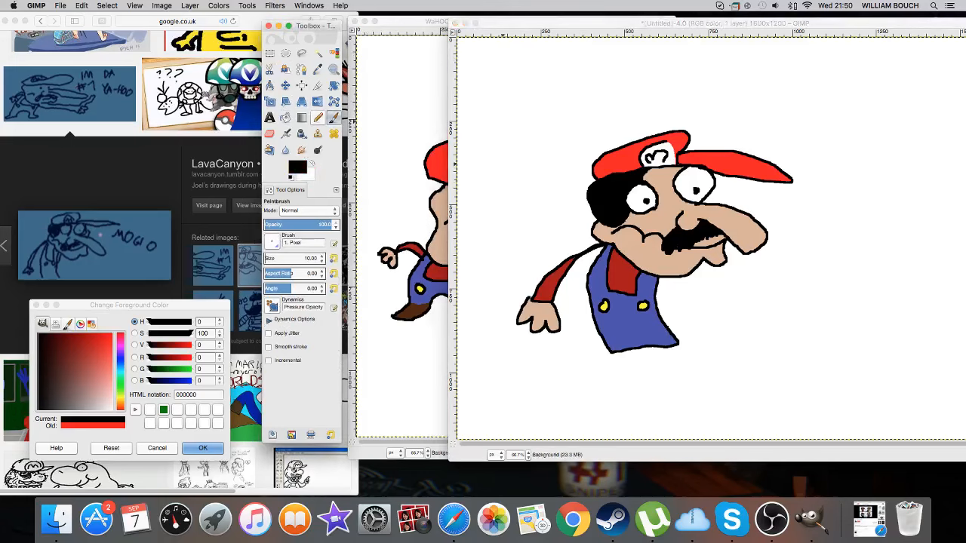
mouse_move(815, 231)
left_mouse_down()
mouse_move(825, 195)
mouse_move(844, 189)
mouse_move(841, 233)
mouse_move(885, 225)
mouse_move(864, 260)
left_mouse_up()
mouse_move(909, 225)
left_mouse_down()
mouse_move(910, 241)
mouse_move(932, 227)
left_mouse_up()
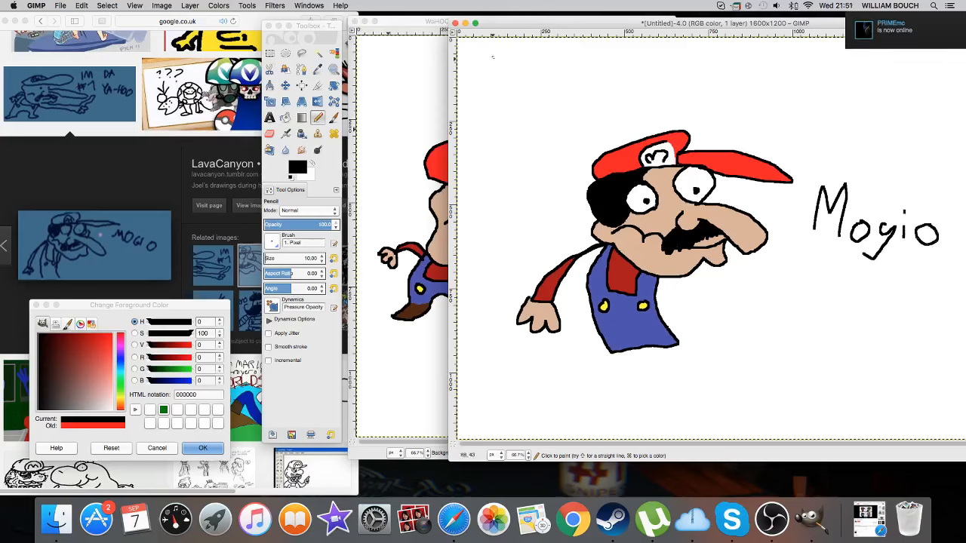
Save the drawing as WaHOO3!!!.xcf in the GIMP stuff folder
left_click(61, 6)
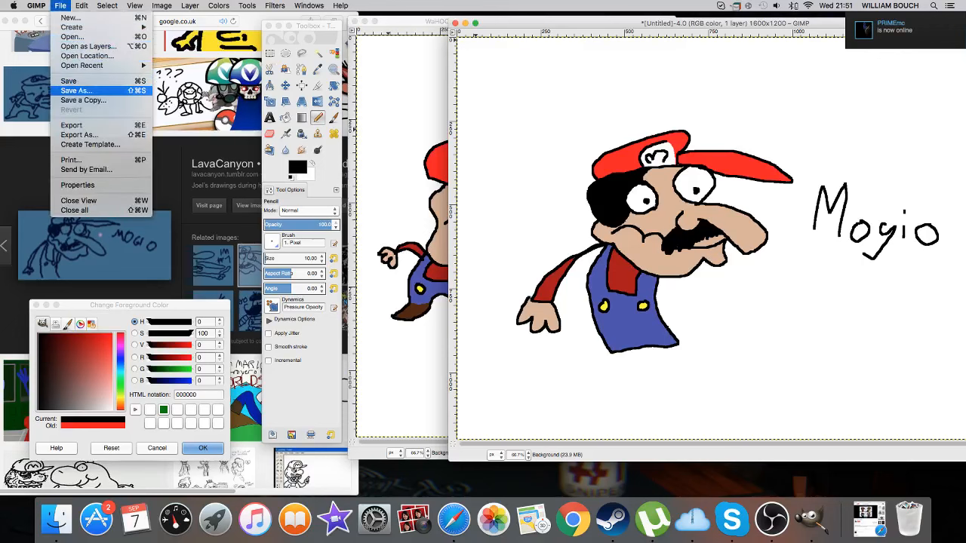
left_click(75, 90)
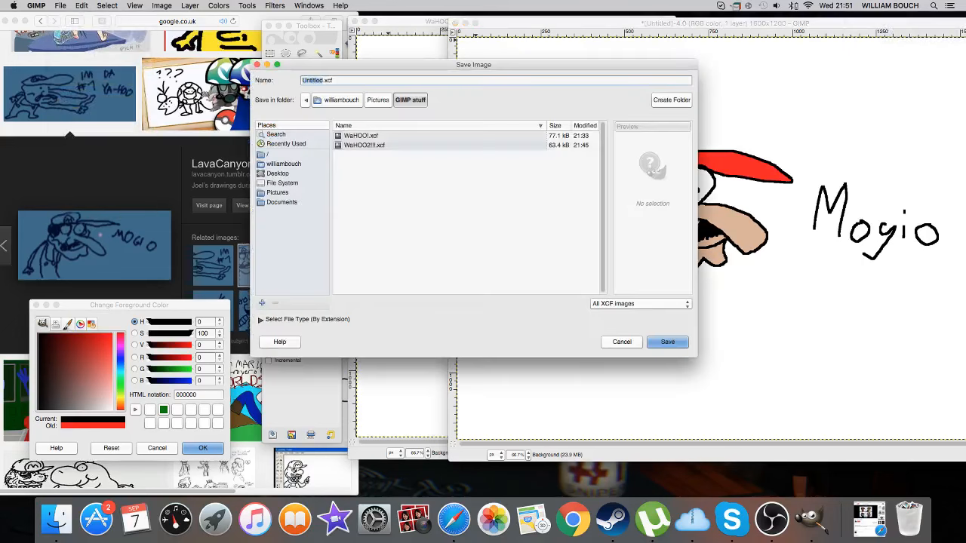
key("BackSpace")
type("WaHOO3!!!")
key("Return")
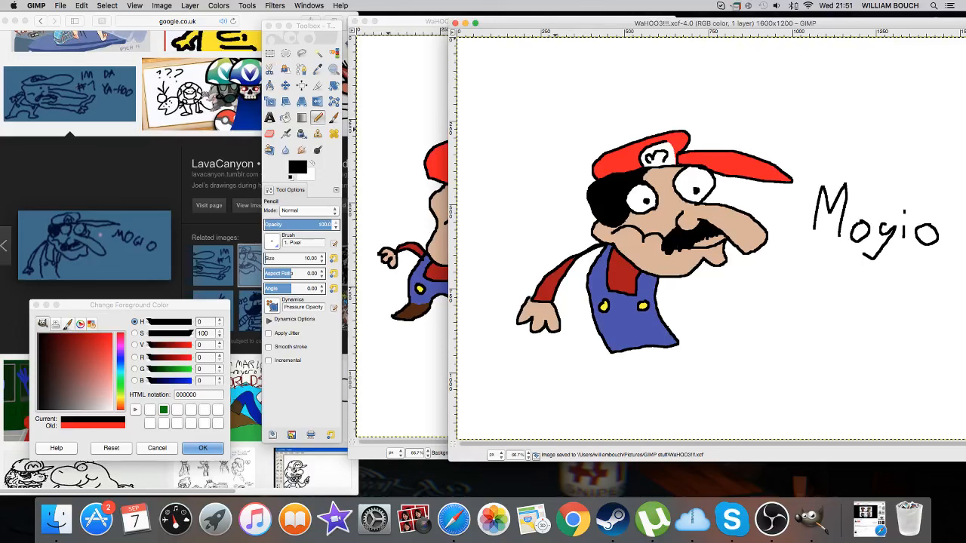
Move the finished drawing's window over the WaHOO!.xcf window and create a new blank 1600x1200 image
left_click_drag(555, 23, 454, 21)
left_click(61, 5)
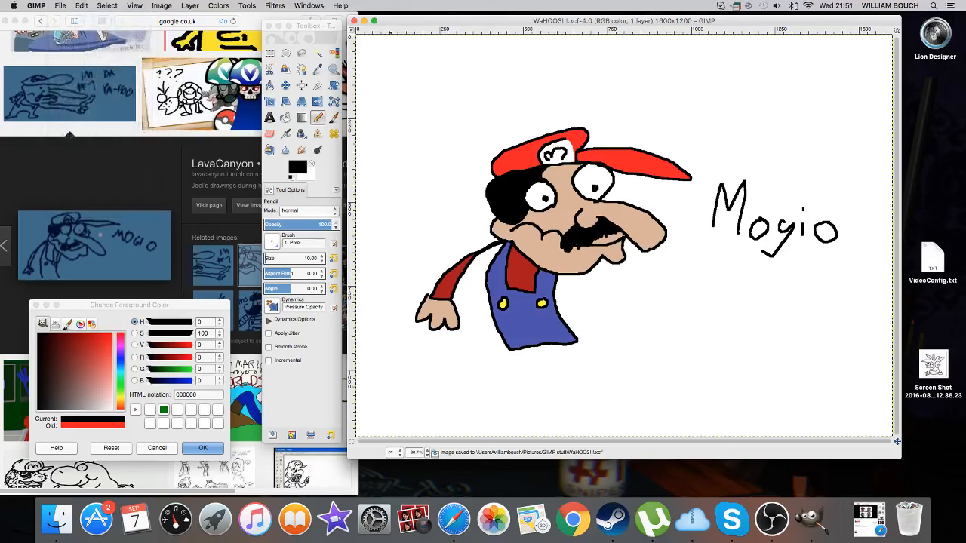
left_click(76, 17)
left_click(165, 130)
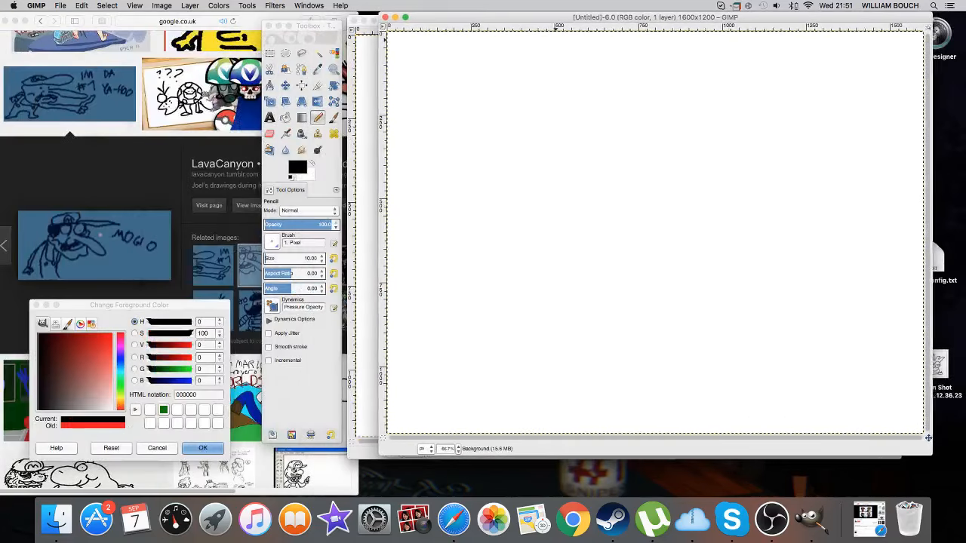
Open the related image of the moustached character holding a baguette in the browser and reposition the Toolbox to keep that reference visible
left_click_drag(305, 26, 327, 17)
mouse_move(423, 17)
left_mouse_down()
mouse_move(486, 19)
mouse_move(424, 18)
left_mouse_up()
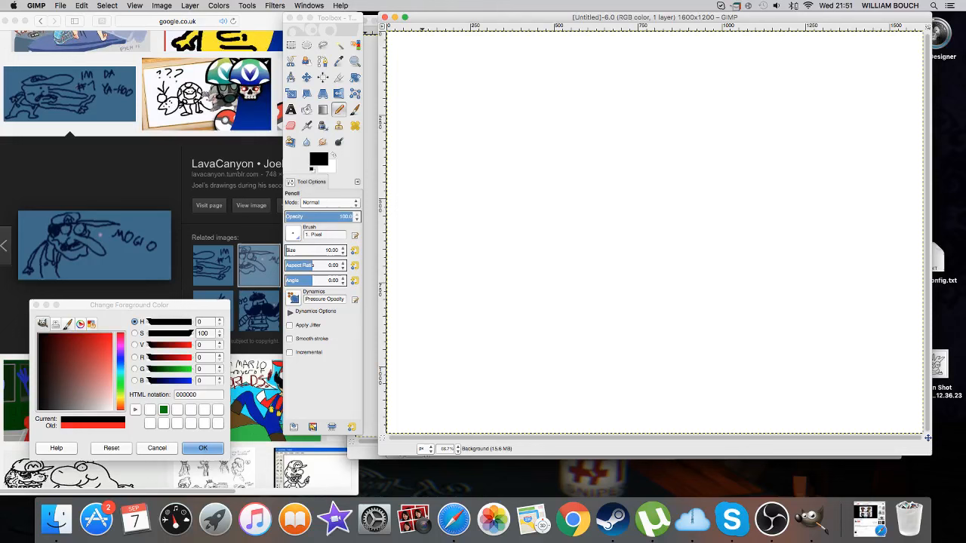
left_click(259, 311)
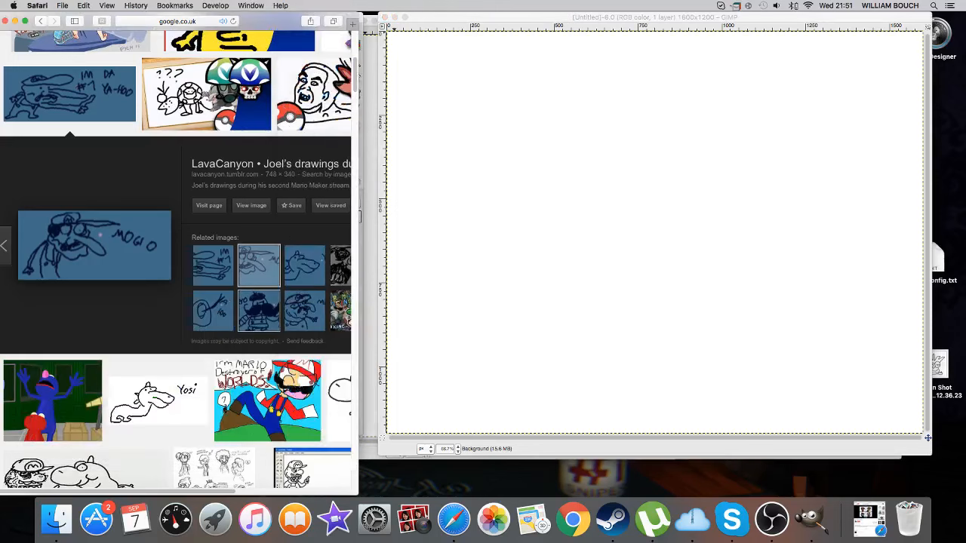
left_click(258, 311)
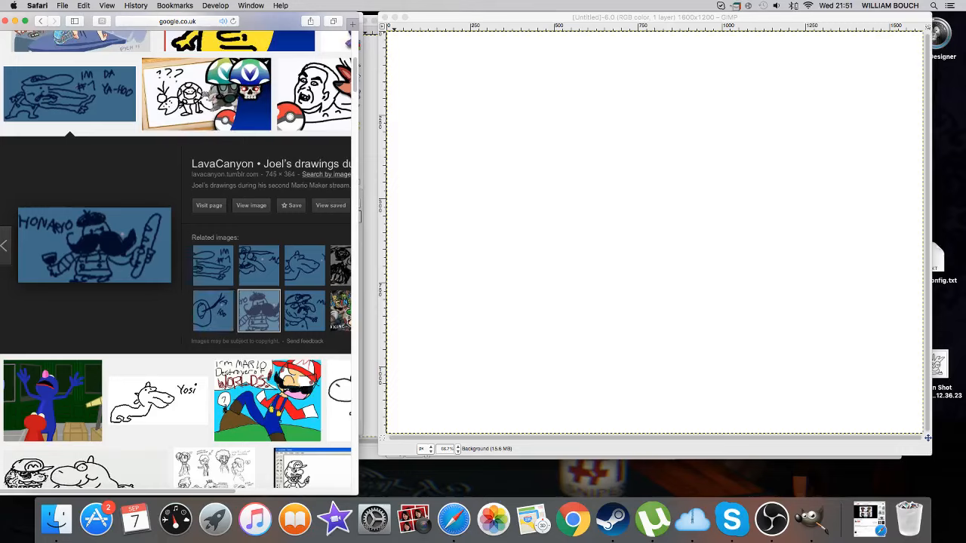
left_click(361, 31)
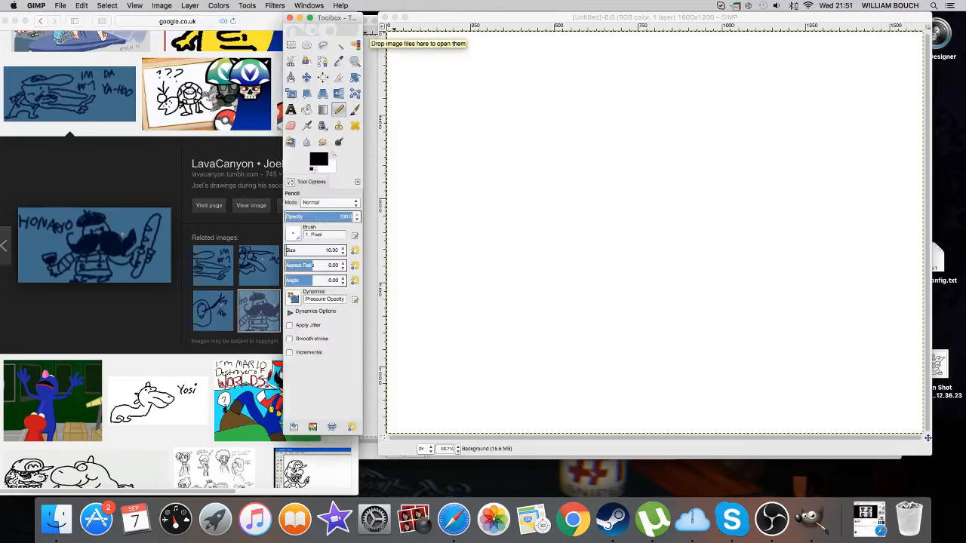
left_click_drag(350, 17, 322, 21)
left_click_drag(287, 141, 302, 157)
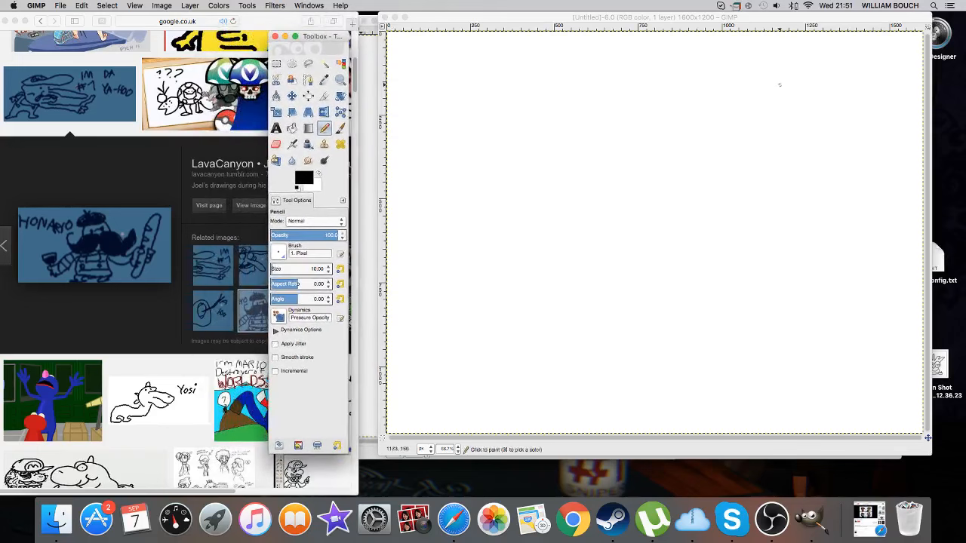
left_click(782, 78)
right_click(782, 80)
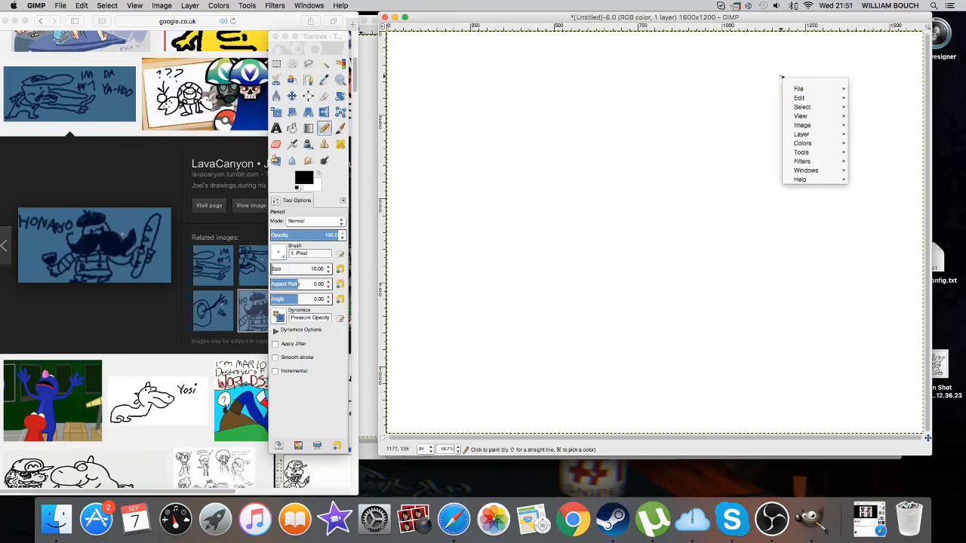
key("Escape")
left_click(82, 5)
left_click(101, 17)
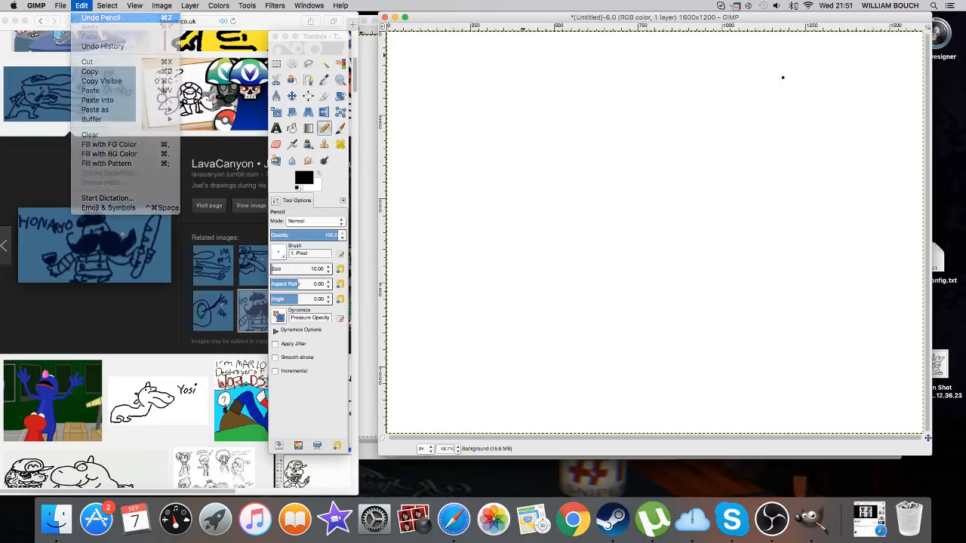
Draw the outline of a large two-sided curled moustache in black with the Pencil near the middle of the blank canvas
mouse_move(483, 16)
left_mouse_down()
mouse_move(450, 17)
mouse_move(494, 154)
mouse_move(459, 16)
mouse_move(470, 16)
left_mouse_up()
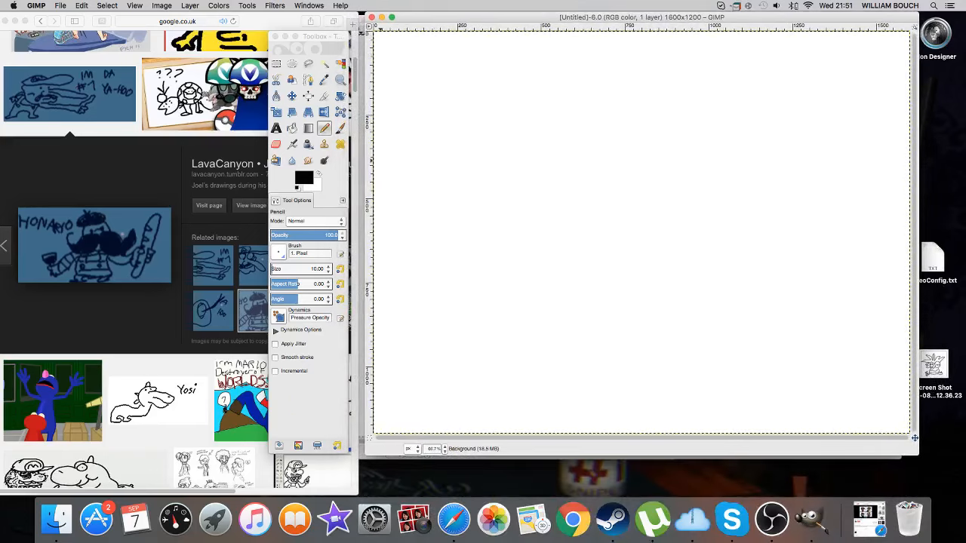
left_click(304, 178)
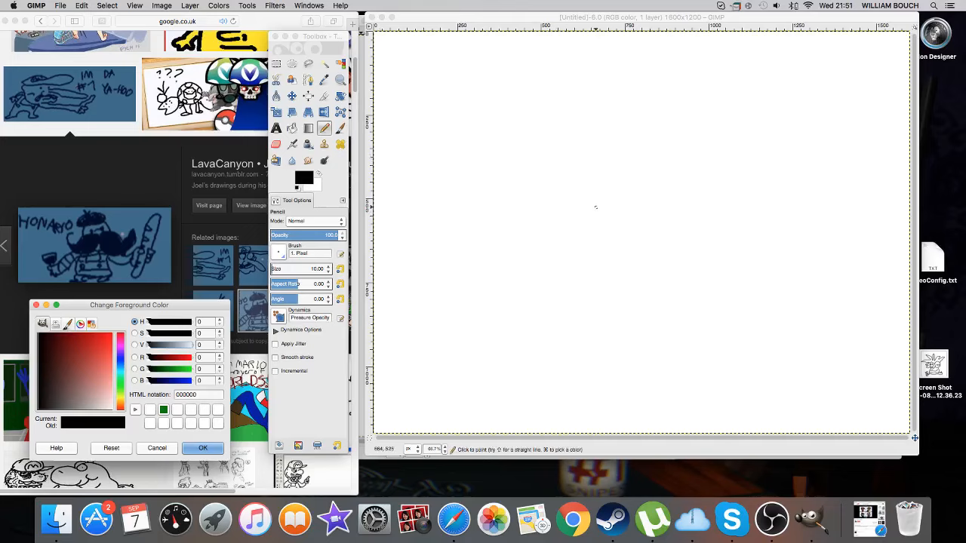
mouse_move(598, 201)
left_mouse_down()
mouse_move(578, 194)
mouse_move(542, 224)
mouse_move(529, 212)
mouse_move(534, 198)
mouse_move(517, 204)
mouse_move(510, 237)
mouse_move(537, 260)
mouse_move(602, 242)
mouse_move(602, 197)
mouse_move(611, 183)
mouse_move(643, 178)
mouse_move(685, 214)
left_mouse_up()
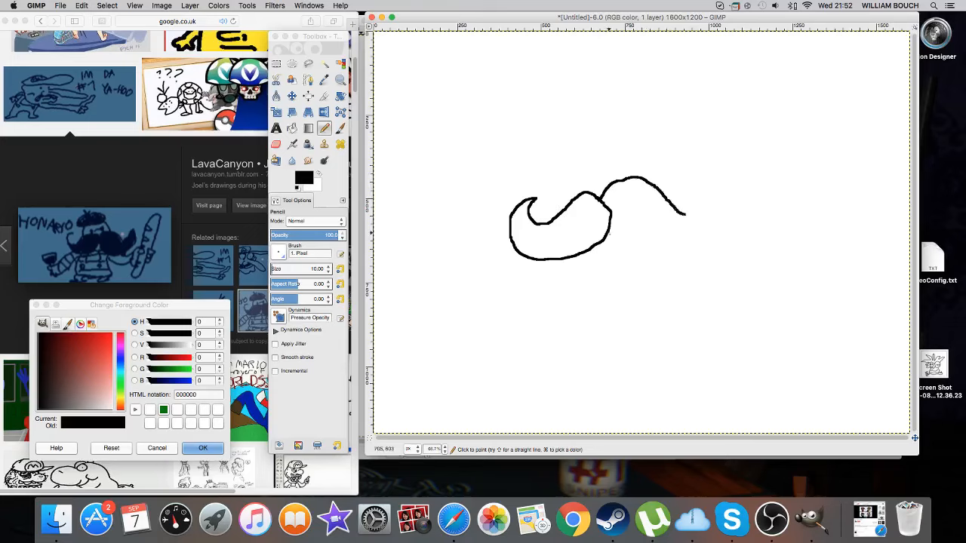
mouse_move(609, 232)
left_mouse_down()
mouse_move(671, 250)
mouse_move(699, 240)
mouse_move(709, 178)
mouse_move(707, 236)
left_mouse_up()
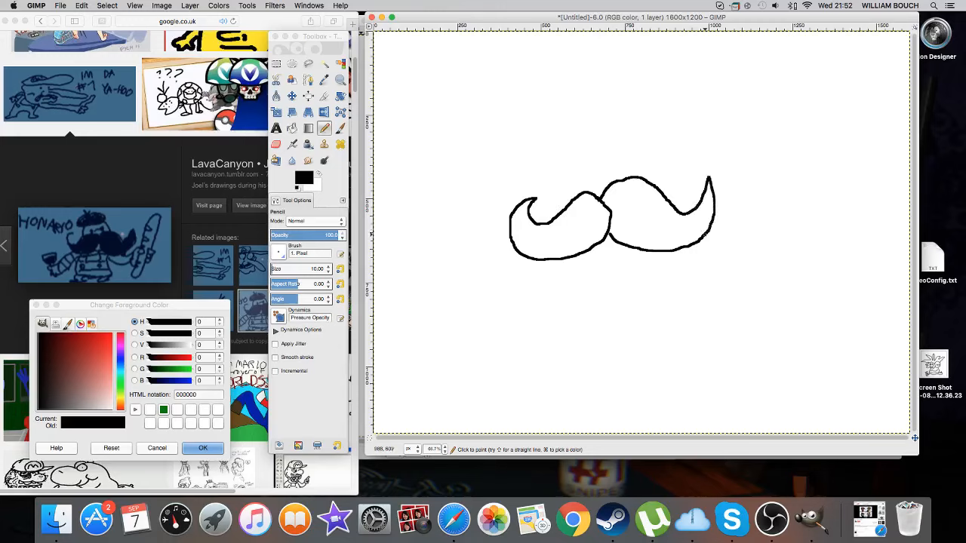
Fill both halves of the moustache with black using Bucket Fill
left_click(292, 128)
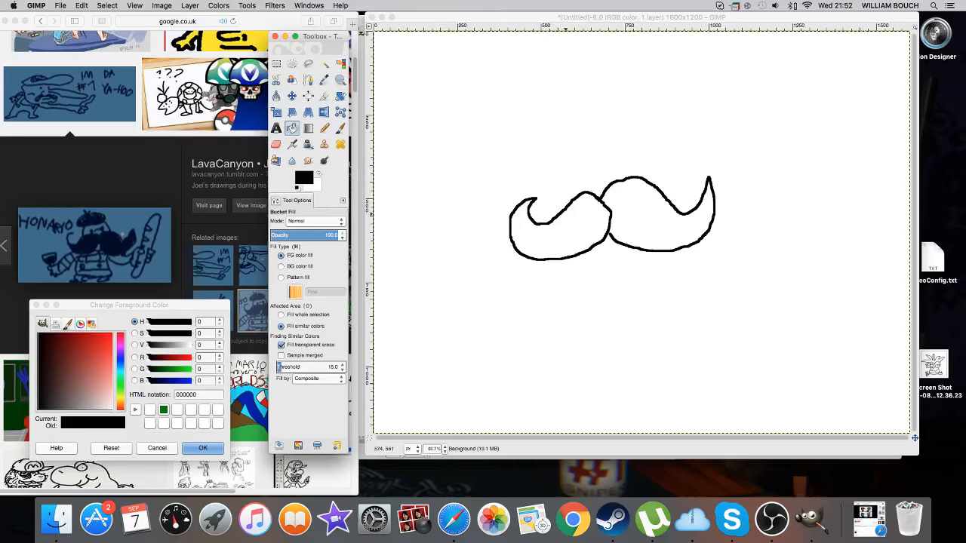
left_click(566, 230)
left_click(637, 224)
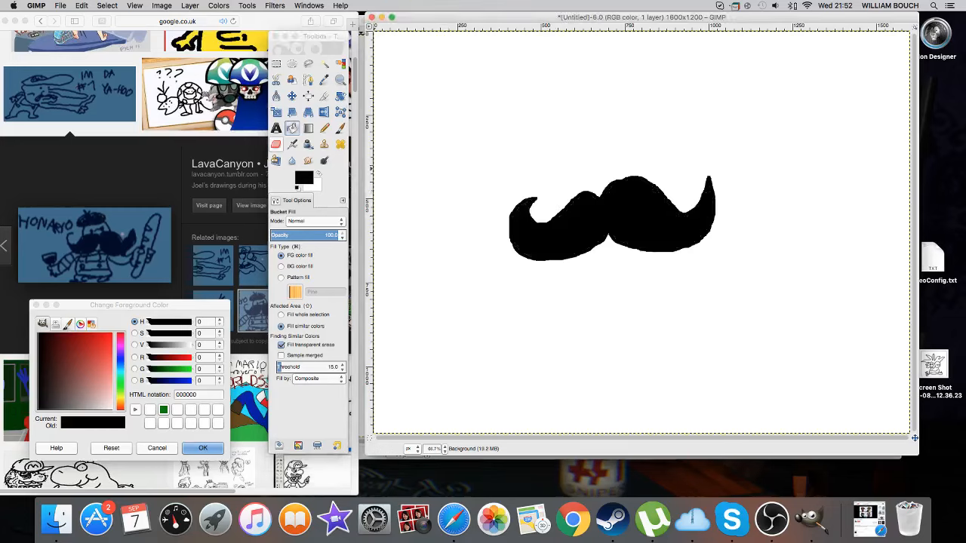
Draw the sides of the head above the moustache and outline a beret with a small two-lobed tuft on top
left_click(325, 128)
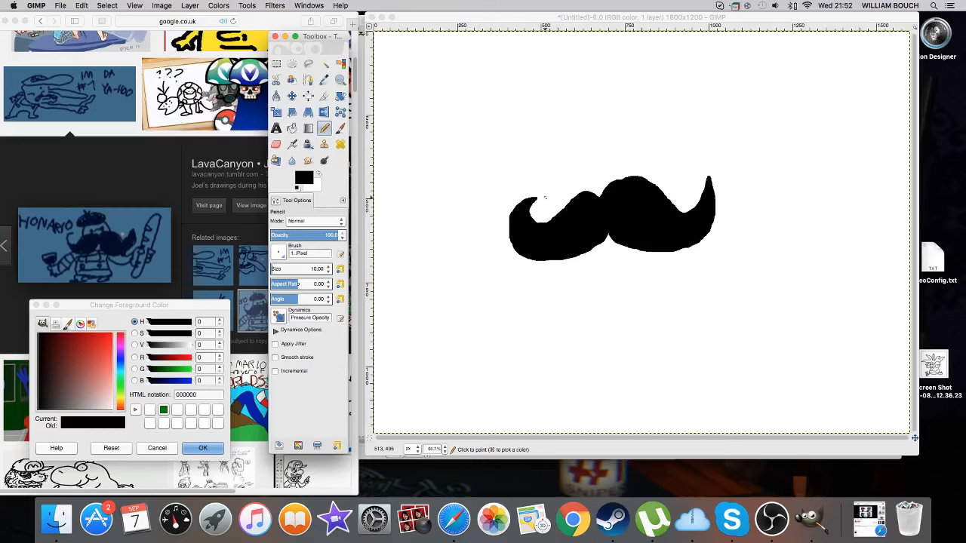
left_click(556, 204)
left_click_drag(559, 205, 571, 163)
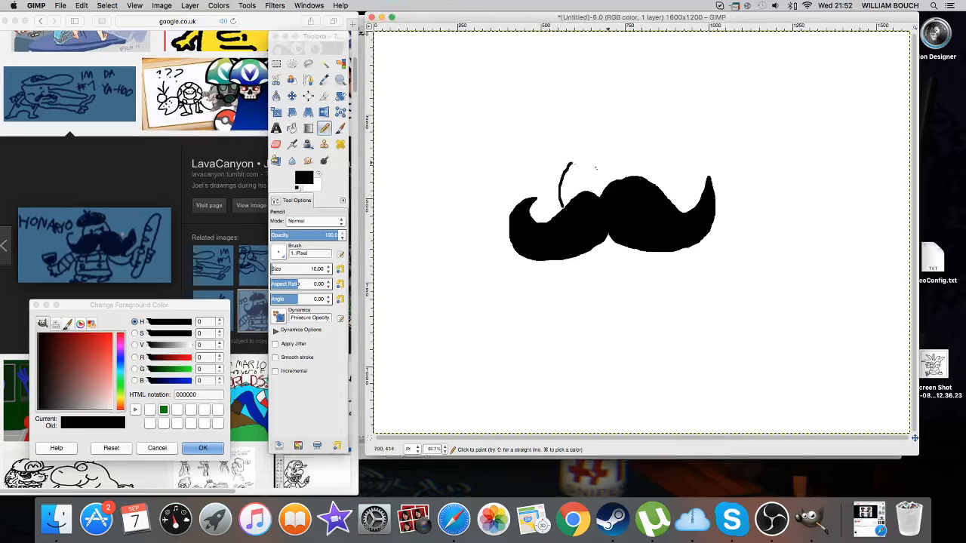
left_click_drag(649, 177, 636, 149)
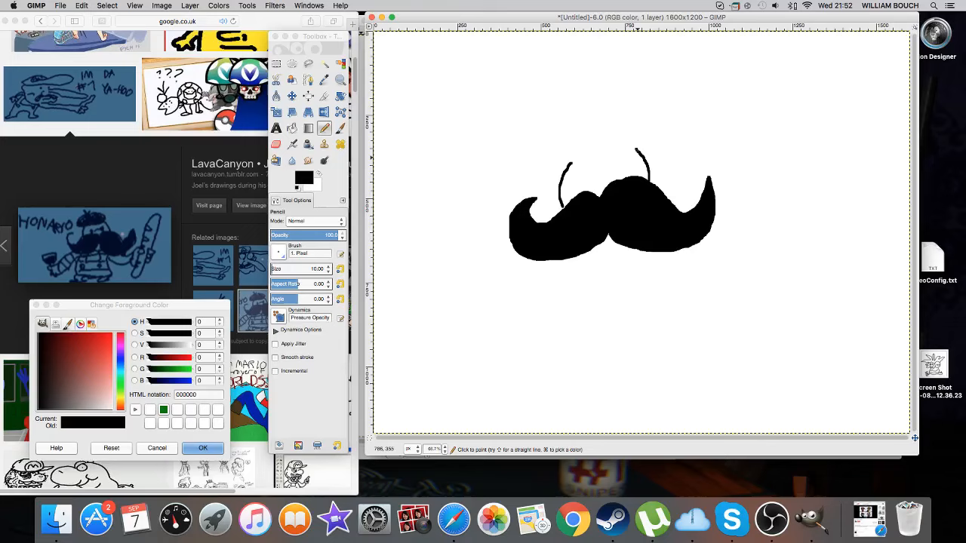
mouse_move(555, 162)
left_mouse_down()
mouse_move(618, 154)
mouse_move(639, 134)
mouse_move(626, 125)
mouse_move(572, 129)
mouse_move(557, 147)
mouse_move(561, 160)
mouse_move(586, 114)
mouse_move(596, 129)
mouse_move(603, 117)
mouse_move(600, 135)
left_mouse_up()
Fill the beret and both lobes of its tuft with black
left_click(292, 128)
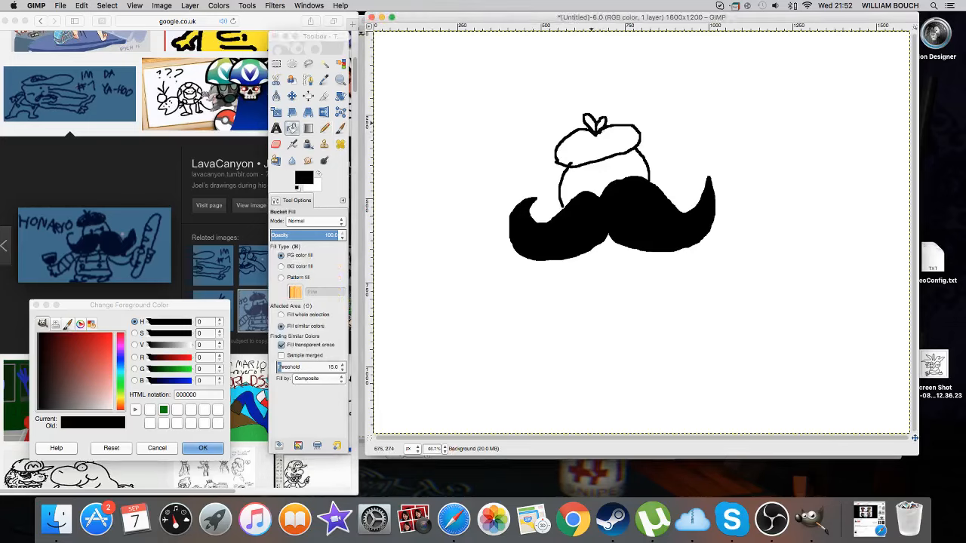
left_click(590, 123)
left_click(601, 124)
left_click(608, 148)
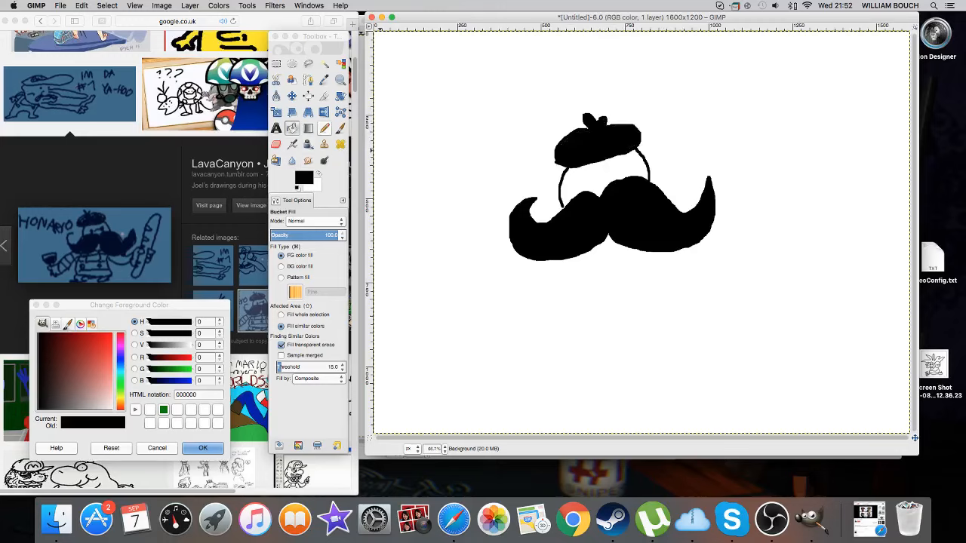
Draw a rounded nose above the moustache with the Pencil and add a small black eye on each side of it
left_click(324, 128)
left_click(594, 180)
mouse_move(594, 180)
left_mouse_down()
mouse_move(607, 169)
mouse_move(619, 180)
mouse_move(605, 190)
left_mouse_up()
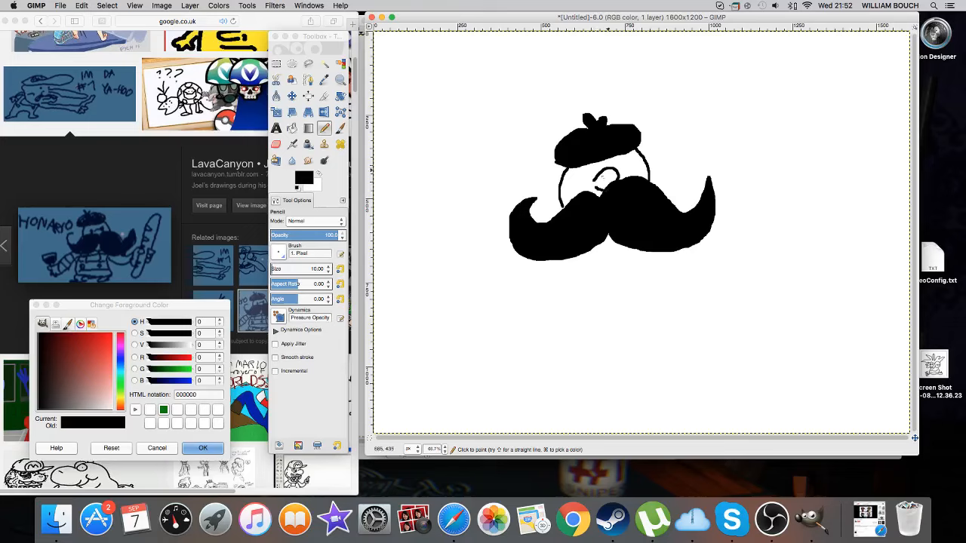
left_click_drag(577, 177, 577, 180)
left_click_drag(625, 169, 629, 171)
Draw the torso below the moustache with an arm extending outward on each side
mouse_move(557, 258)
left_mouse_down()
mouse_move(521, 284)
mouse_move(532, 304)
mouse_move(571, 267)
mouse_move(562, 305)
mouse_move(645, 305)
left_mouse_up()
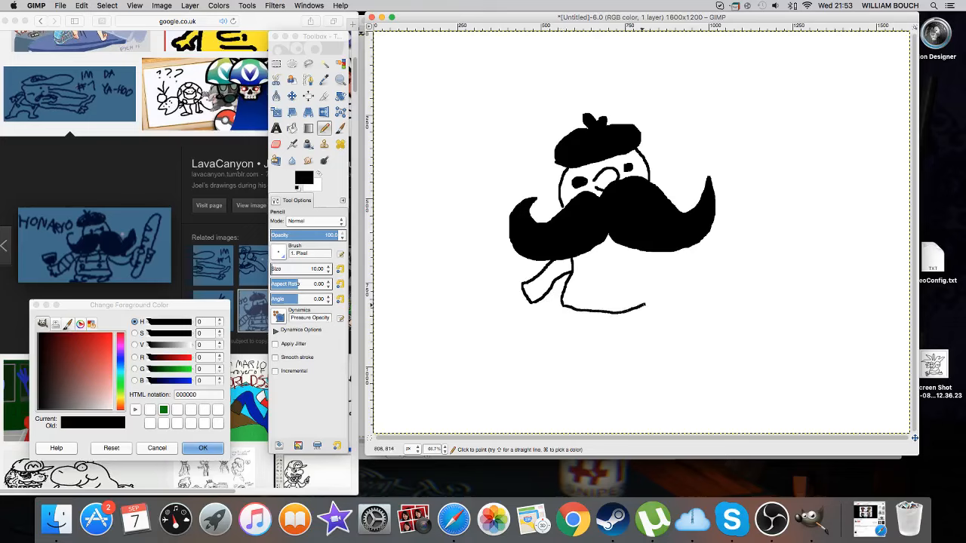
mouse_move(638, 250)
left_mouse_down()
mouse_move(654, 300)
mouse_move(644, 307)
left_mouse_up()
mouse_move(673, 253)
left_mouse_down()
mouse_move(690, 260)
mouse_move(705, 248)
left_mouse_up()
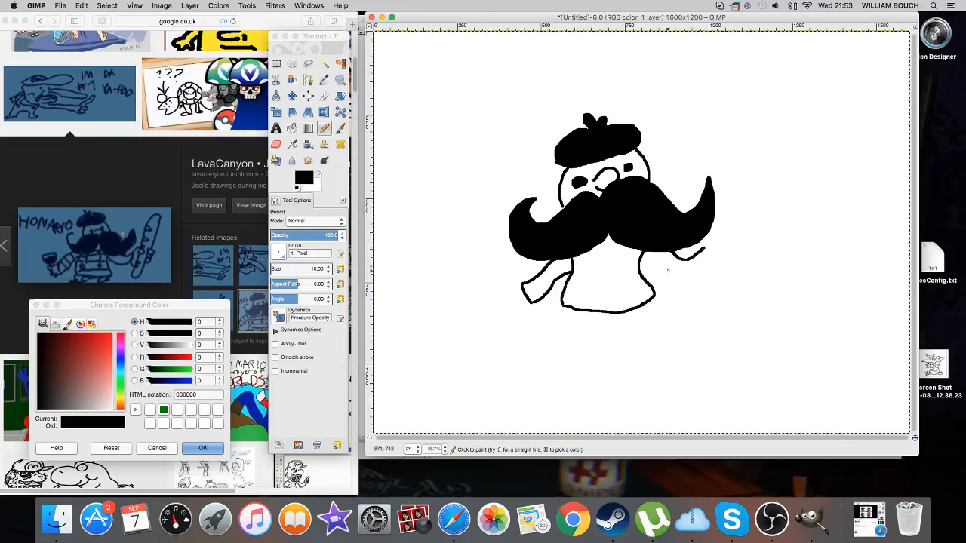
mouse_move(640, 272)
left_mouse_down()
mouse_move(699, 269)
mouse_move(718, 236)
mouse_move(737, 240)
mouse_move(725, 240)
left_mouse_up()
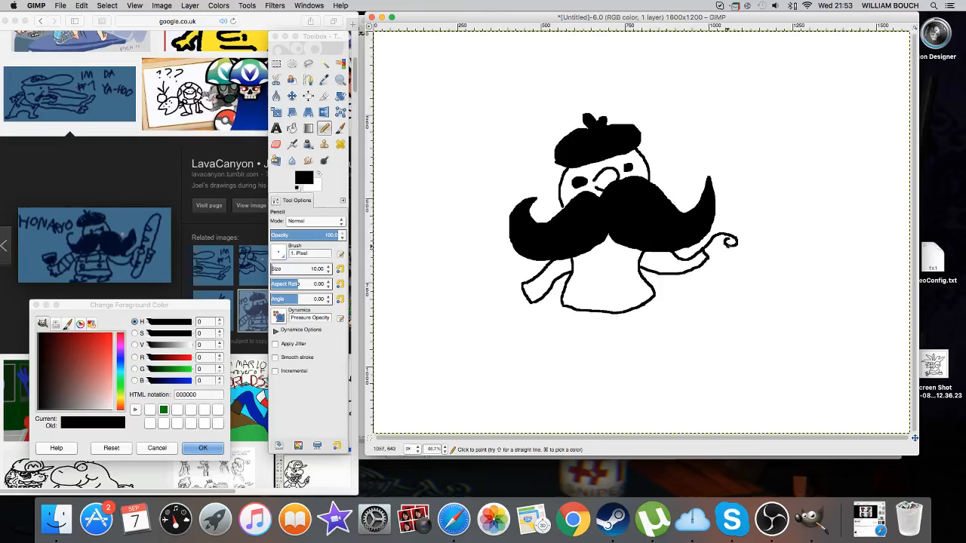
Draw a long upright baguette gripped by the hand of the raised arm, with fingers on both sides of the loaf
mouse_move(727, 245)
left_mouse_down()
mouse_move(709, 274)
mouse_move(723, 266)
left_mouse_up()
mouse_move(731, 235)
left_mouse_down()
mouse_move(749, 173)
mouse_move(764, 165)
left_mouse_up()
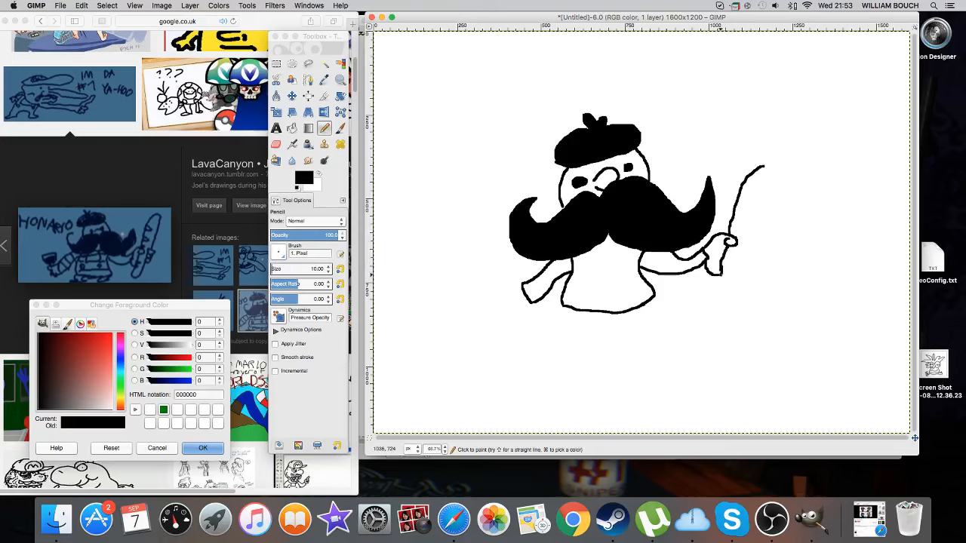
mouse_move(721, 270)
left_mouse_down()
mouse_move(708, 294)
mouse_move(718, 302)
mouse_move(738, 293)
mouse_move(758, 245)
left_mouse_up()
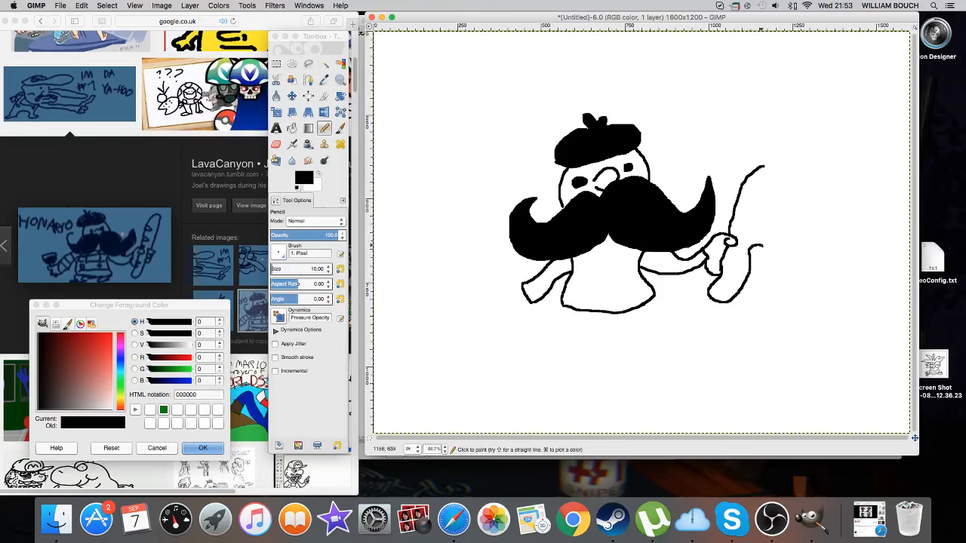
mouse_move(764, 166)
left_mouse_down()
mouse_move(761, 256)
mouse_move(765, 245)
mouse_move(752, 267)
mouse_move(760, 270)
left_mouse_up()
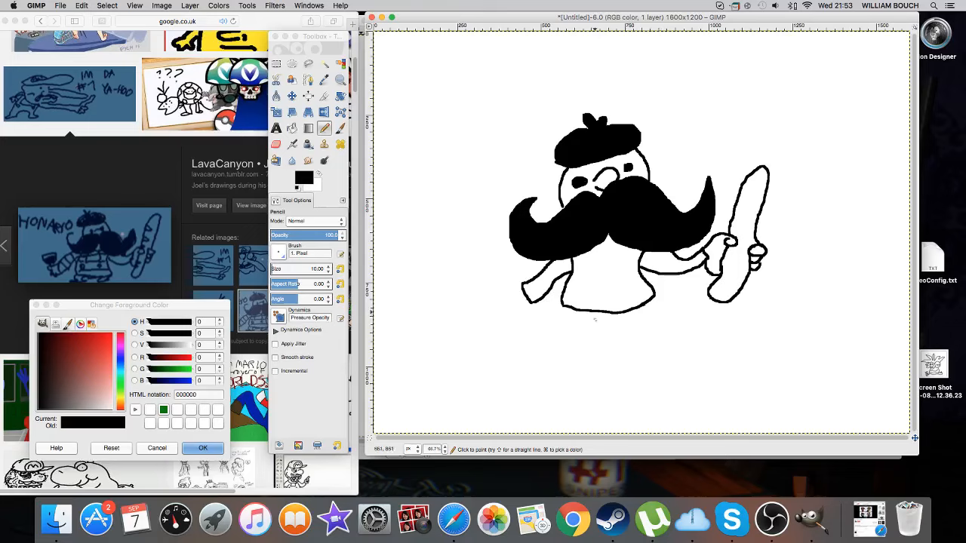
Draw two short legs with pointed shoes under the torso
mouse_move(563, 305)
left_mouse_down()
mouse_move(571, 326)
mouse_move(591, 312)
mouse_move(646, 324)
mouse_move(653, 301)
left_mouse_up()
mouse_move(571, 326)
left_mouse_down()
mouse_move(552, 337)
mouse_move(578, 341)
mouse_move(588, 323)
left_mouse_up()
mouse_move(659, 330)
left_mouse_down()
mouse_move(674, 334)
mouse_move(636, 329)
left_mouse_up()
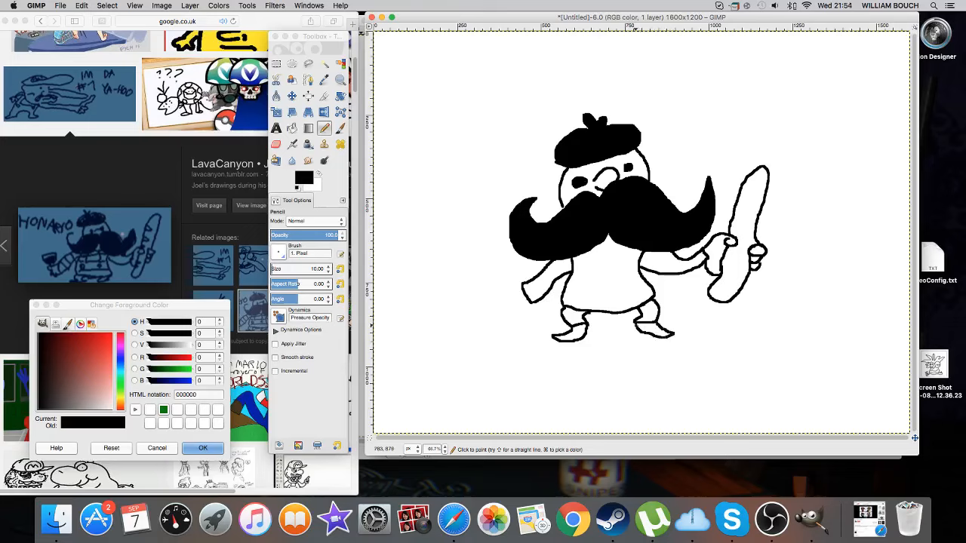
Draw the free hand holding a wine glass and fill the lower part of the glass with dark red 7e2121
mouse_move(523, 284)
left_mouse_down()
mouse_move(481, 294)
mouse_move(504, 313)
mouse_move(532, 305)
left_mouse_up()
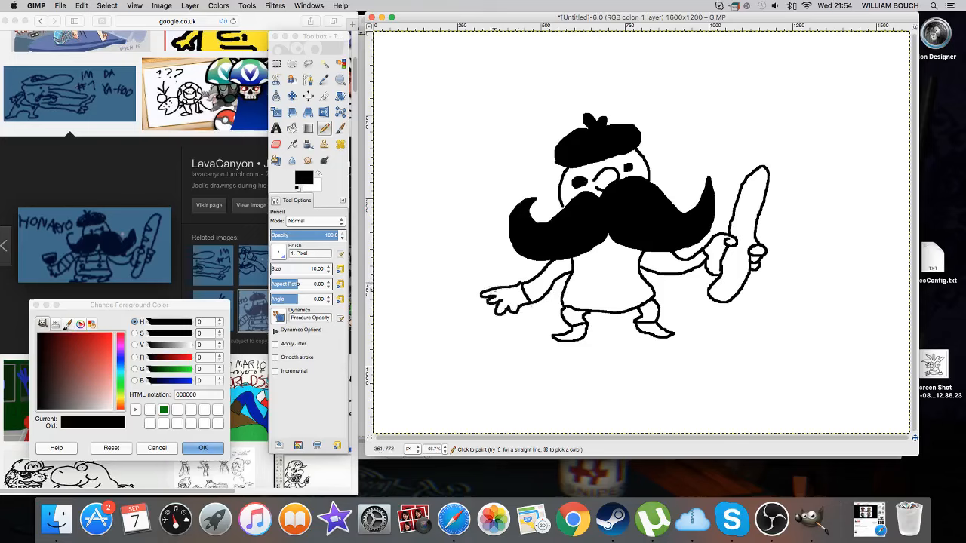
mouse_move(490, 290)
left_mouse_down()
mouse_move(476, 276)
mouse_move(504, 267)
mouse_move(506, 285)
left_mouse_up()
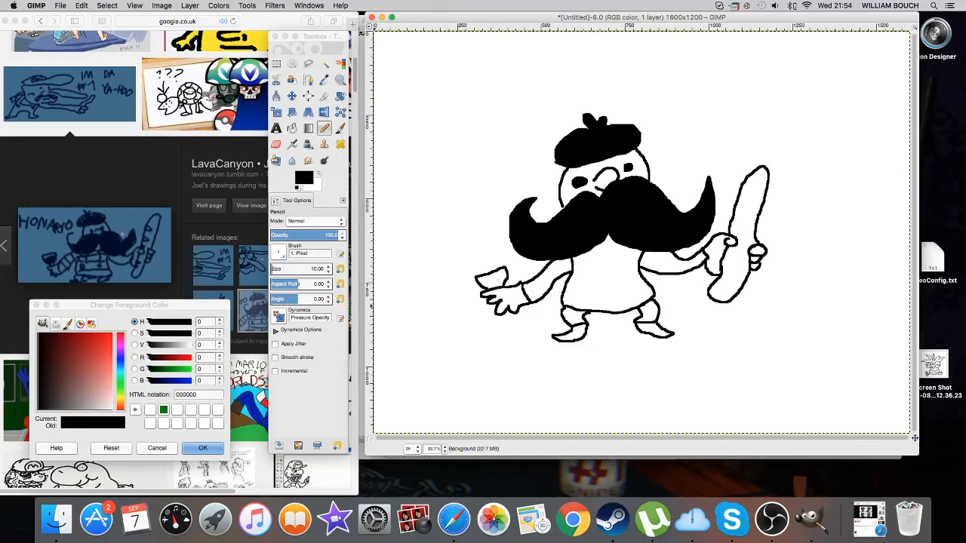
left_click_drag(95, 363, 73, 353)
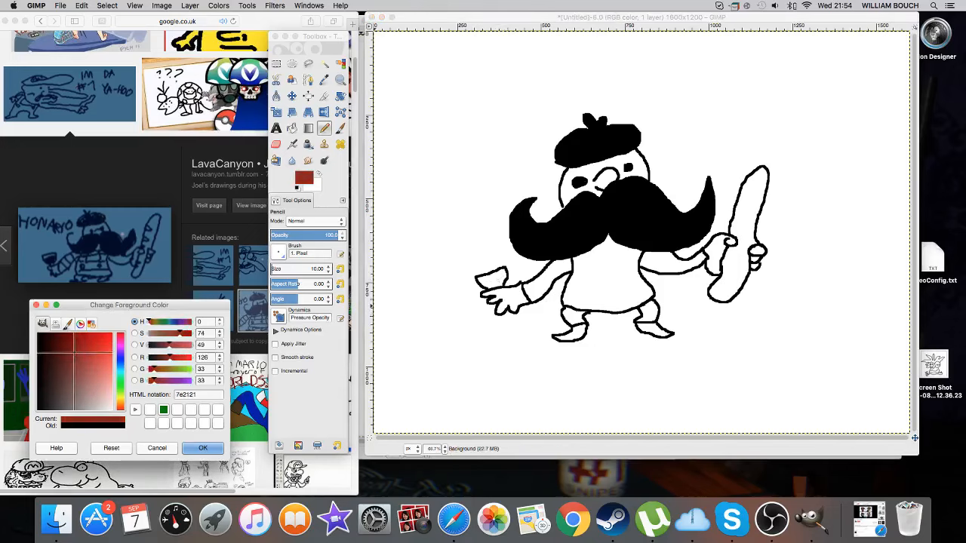
left_click(486, 280)
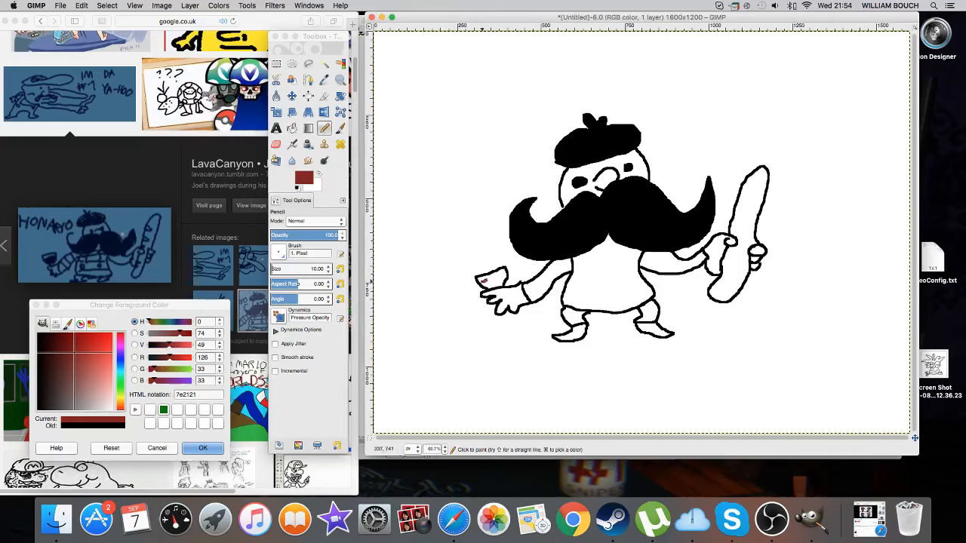
mouse_move(483, 281)
left_mouse_down()
mouse_move(505, 274)
mouse_move(487, 283)
left_mouse_up()
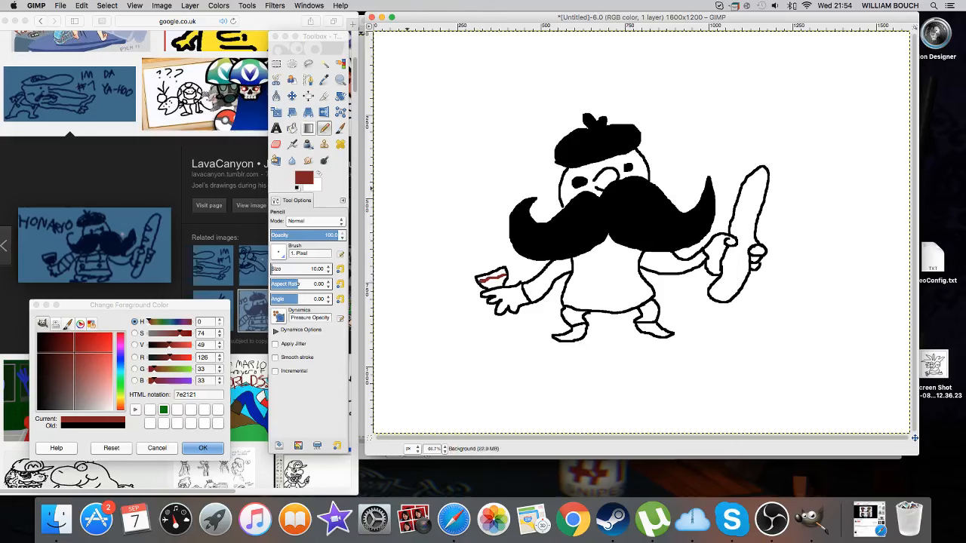
left_click(292, 128)
left_click(496, 280)
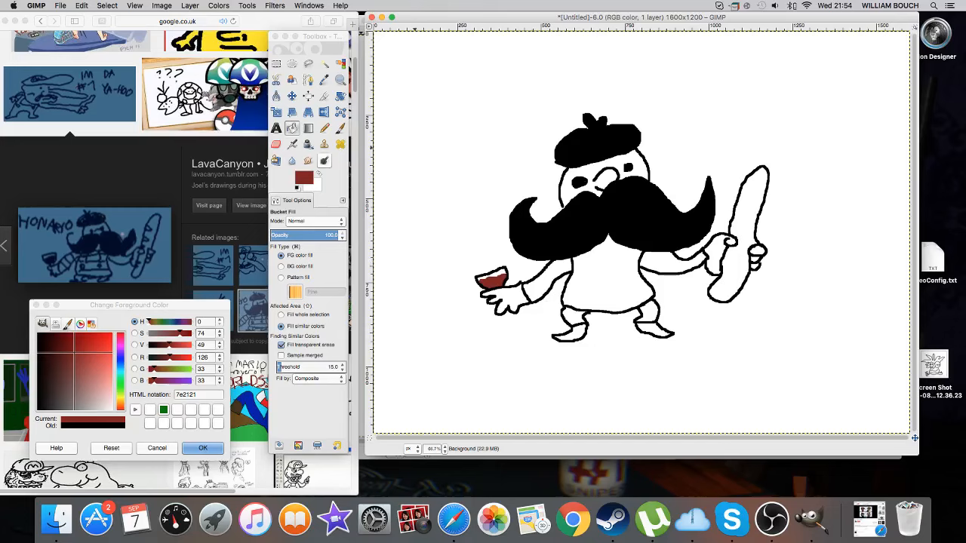
Reset the foreground colour to black and pencil stripes across the sleeve of the arm holding the wine glass
left_click(298, 188)
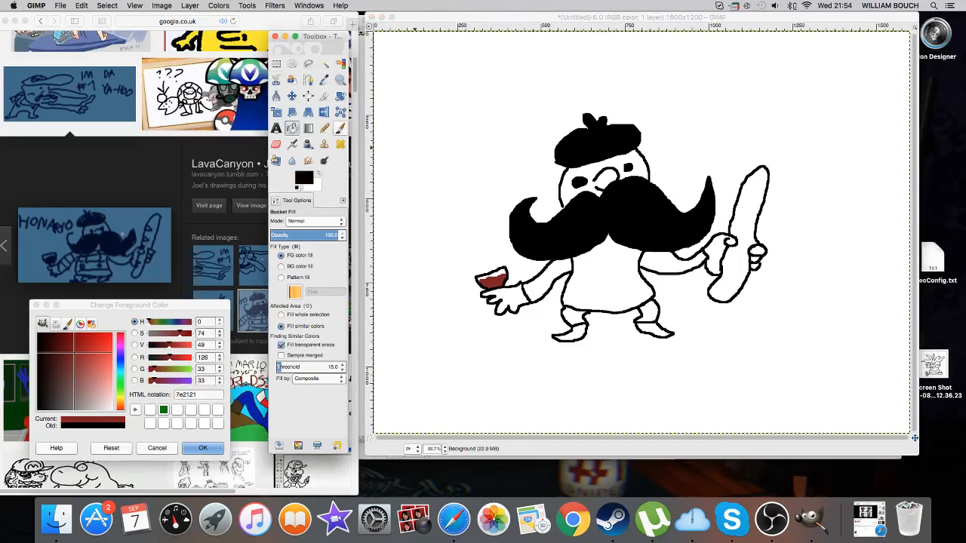
left_click(324, 129)
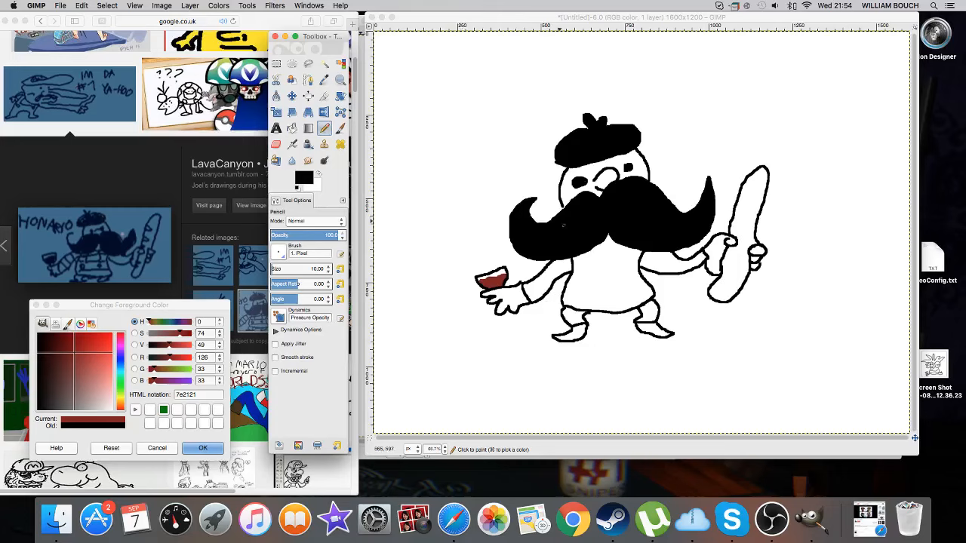
left_click_drag(535, 283, 543, 296)
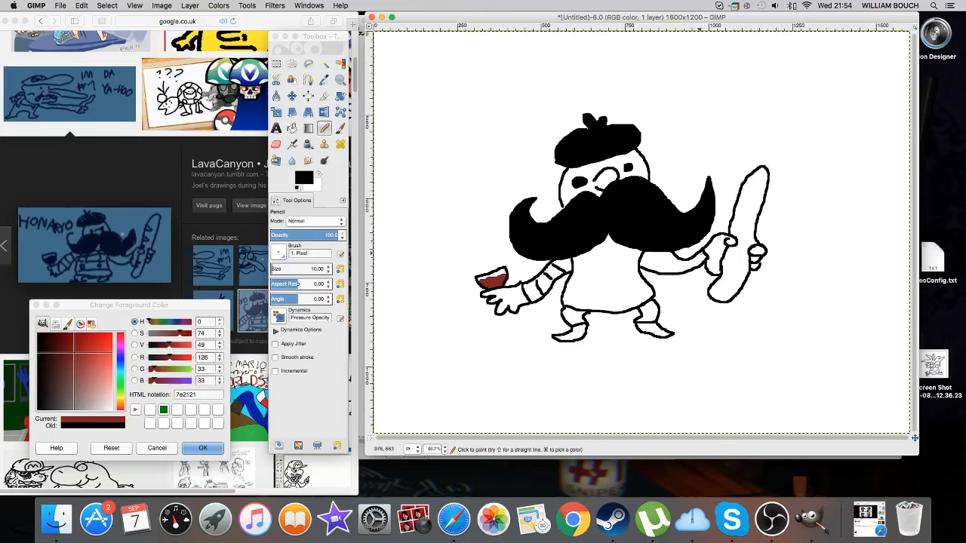
Pencil stripes on the baguette arm's sleeve and draw the overalls with a waist line, bib, straps and two buttons on the torso
mouse_move(650, 268)
left_mouse_down()
mouse_move(665, 253)
mouse_move(682, 259)
left_mouse_up()
left_click_drag(565, 292, 639, 288)
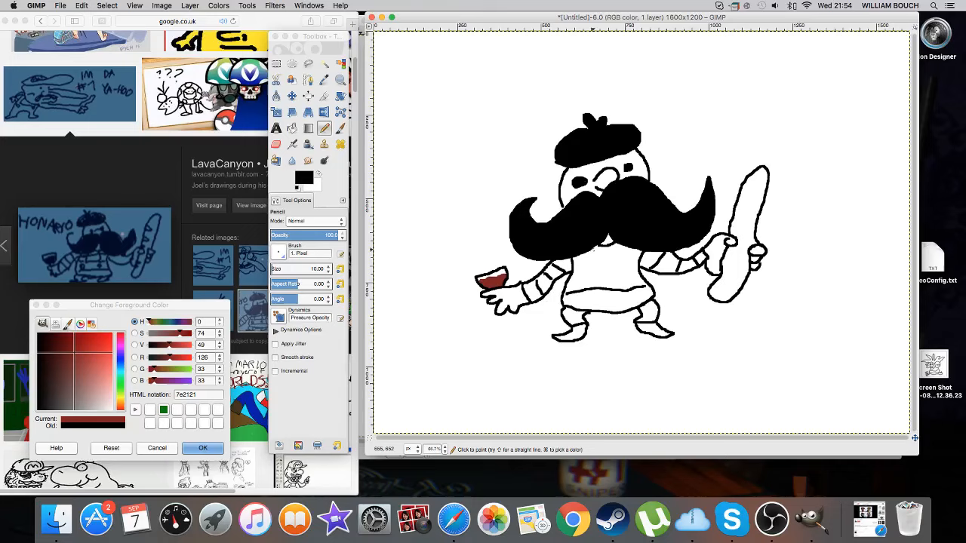
mouse_move(588, 246)
left_mouse_down()
mouse_move(590, 262)
mouse_move(610, 264)
mouse_move(623, 246)
left_mouse_up()
mouse_move(580, 276)
left_mouse_down()
mouse_move(622, 282)
mouse_move(630, 271)
left_mouse_up()
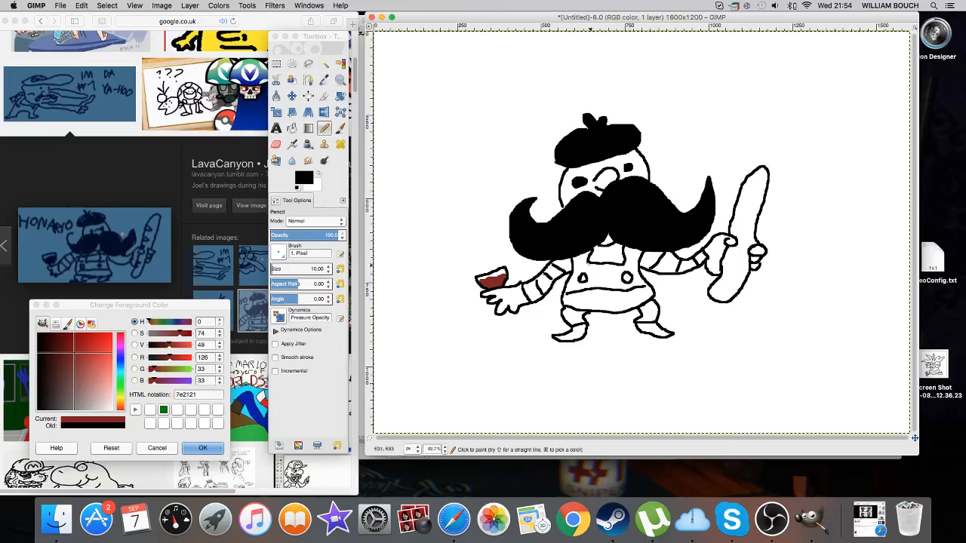
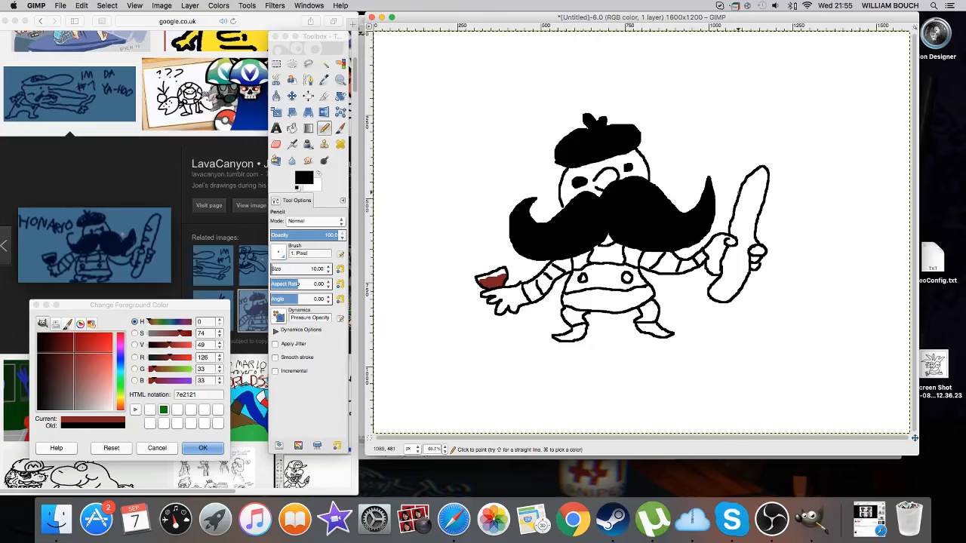
Draw short score marks along the baguette and add the wine glass's foot below the hand holding it
mouse_move(749, 195)
left_mouse_down()
mouse_move(751, 203)
mouse_move(736, 206)
mouse_move(747, 219)
mouse_move(734, 223)
left_mouse_up()
mouse_move(716, 285)
left_mouse_down()
mouse_move(726, 292)
mouse_move(721, 282)
mouse_move(732, 275)
mouse_move(724, 262)
mouse_move(734, 254)
left_mouse_up()
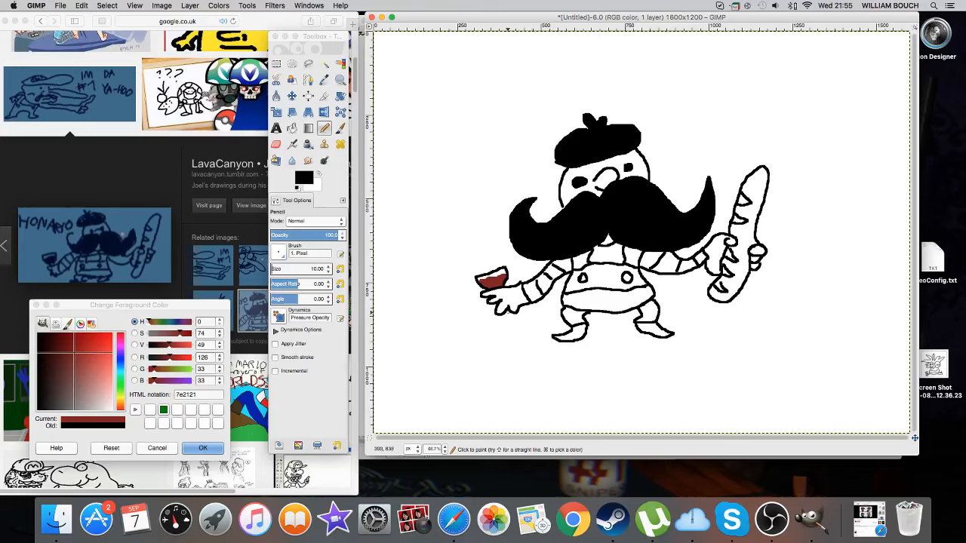
left_click_drag(506, 312, 503, 319)
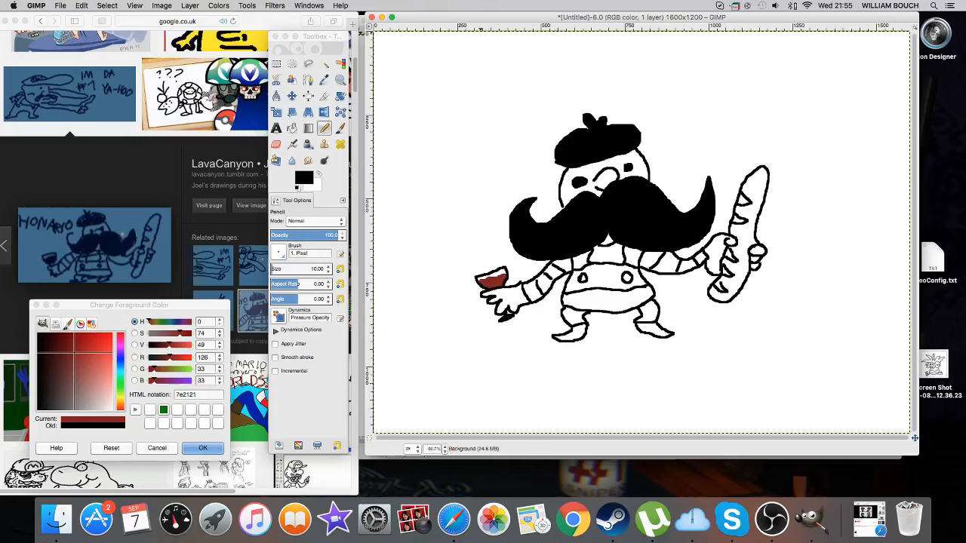
Place the finished Mogio drawing (WaHOO3!!!.xcf) side by side with the new canvas
left_click_drag(426, 17, 475, 18)
left_click(391, 21)
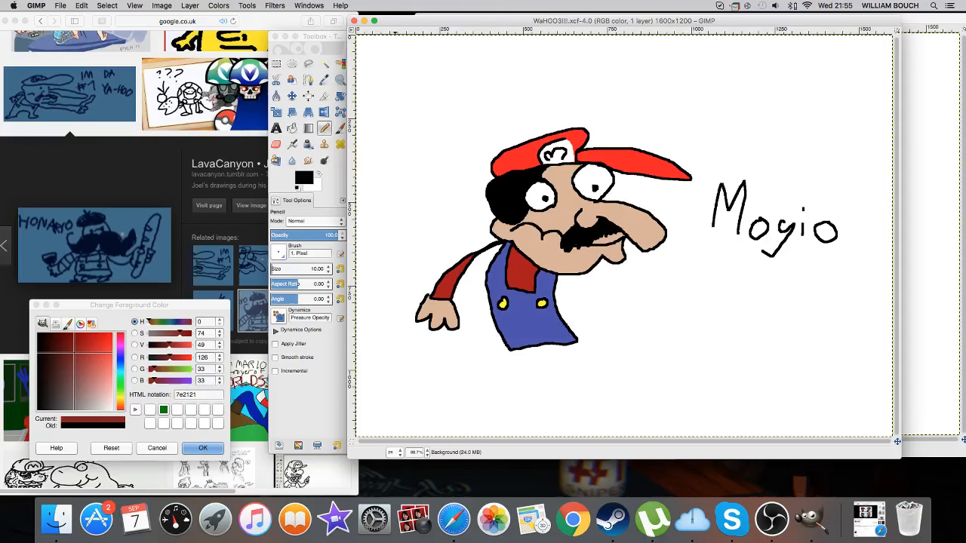
mouse_move(390, 21)
left_mouse_down()
mouse_move(165, 98)
mouse_move(50, 27)
mouse_move(0, 18)
left_mouse_up()
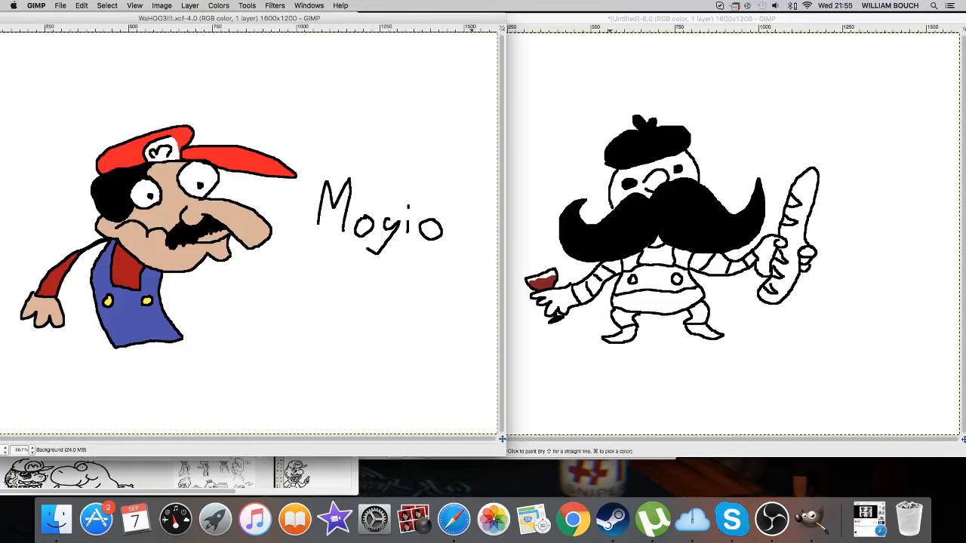
left_click(613, 206)
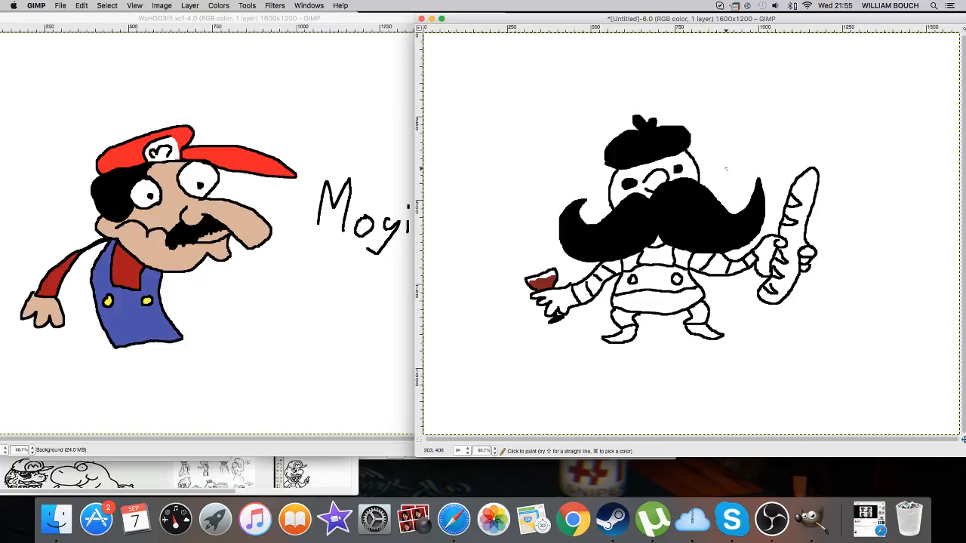
left_click_drag(174, 19, 149, 45)
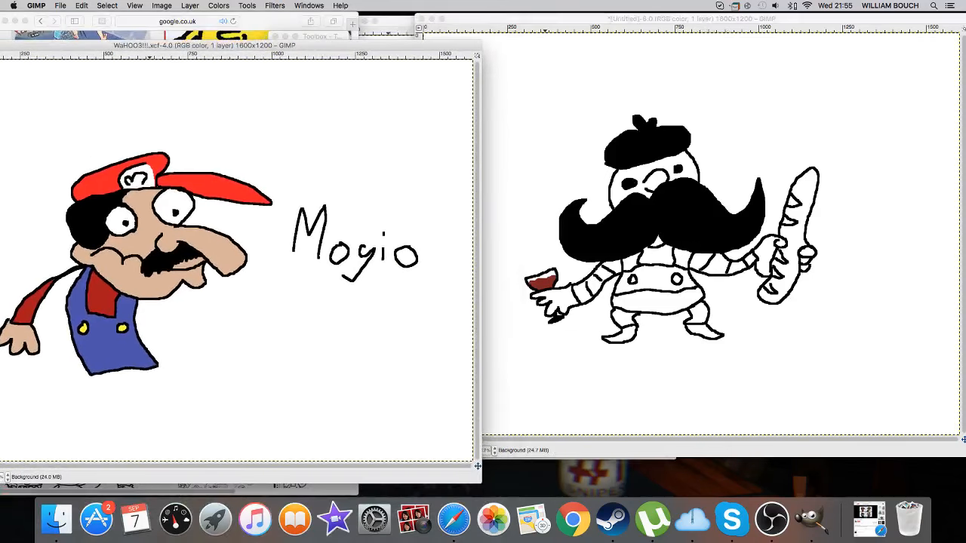
Sample the skin tone from Mogio's face and bucket-fill the new character's face, both hands and the fingers around the baguette
left_click_drag(317, 36, 909, 43)
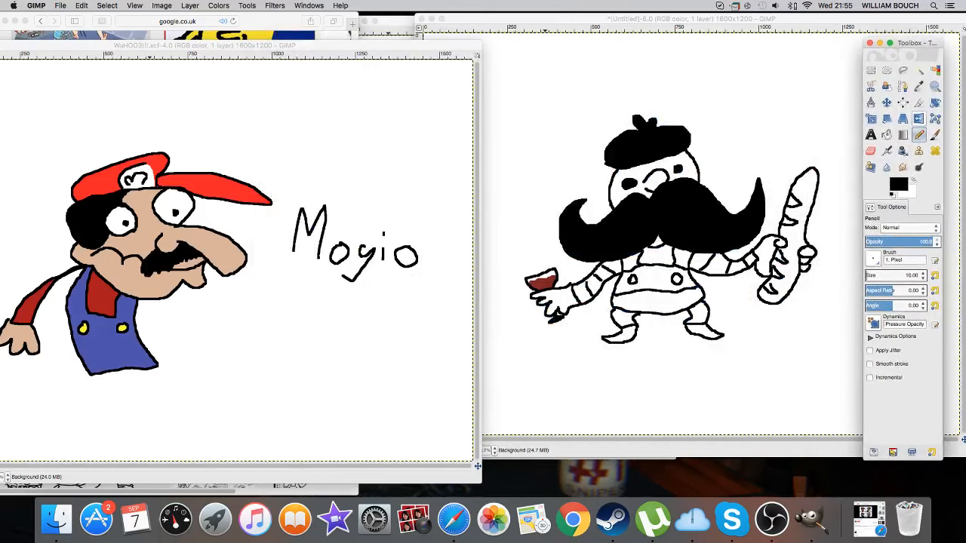
left_click(918, 87)
left_click(151, 227)
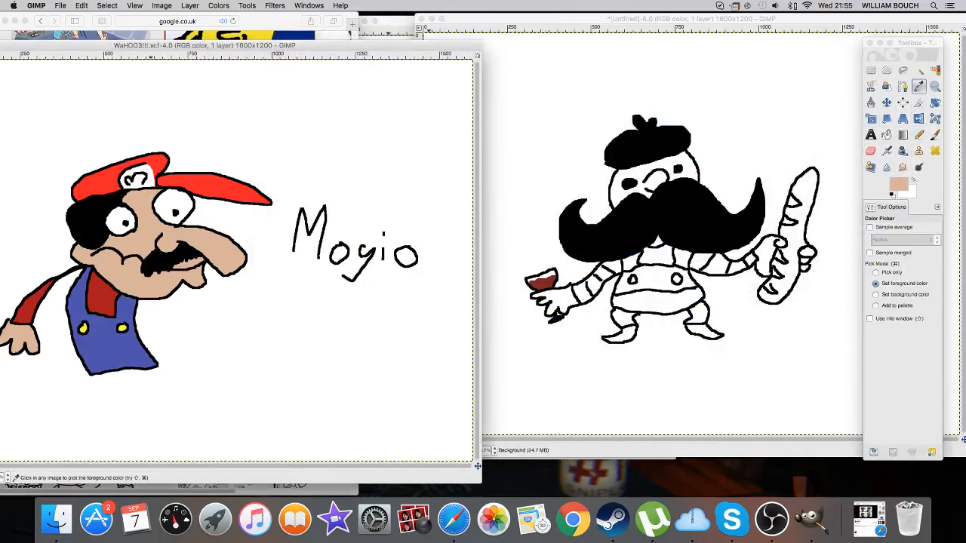
left_click(887, 135)
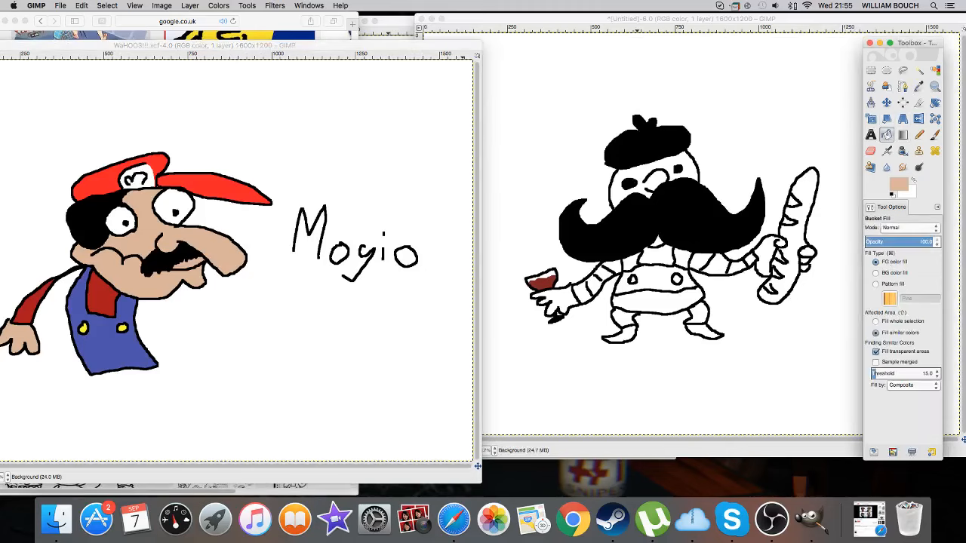
left_click(646, 172)
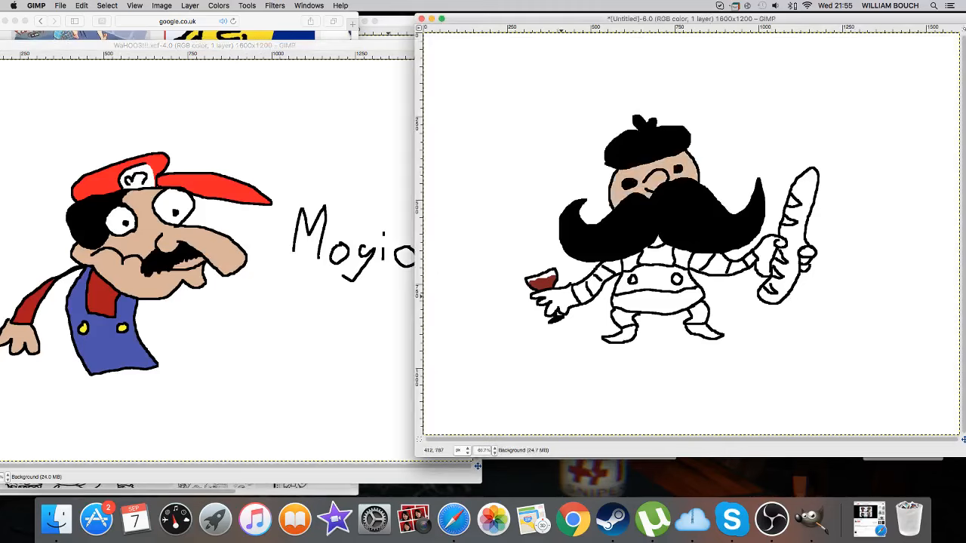
left_click(562, 299)
left_click(771, 257)
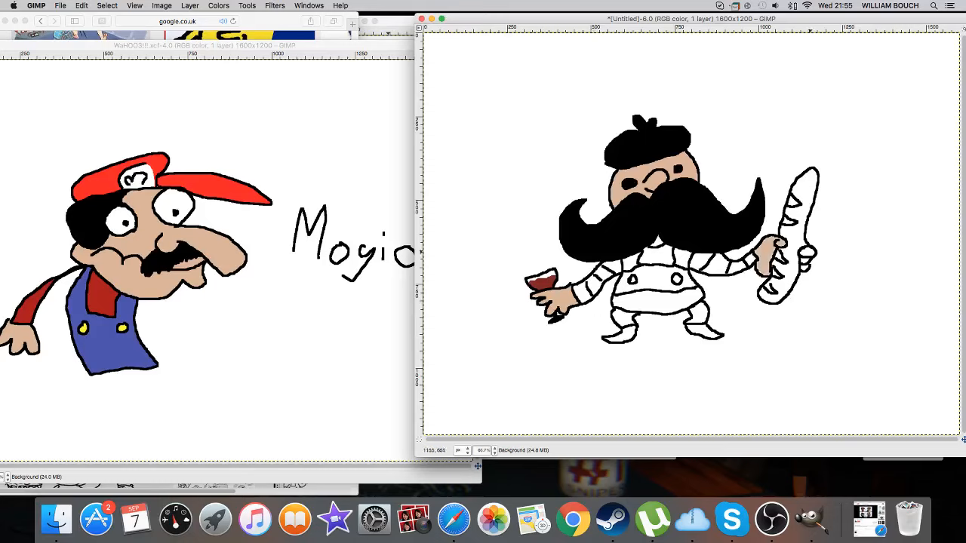
left_click(807, 252)
left_click(804, 261)
left_click(804, 267)
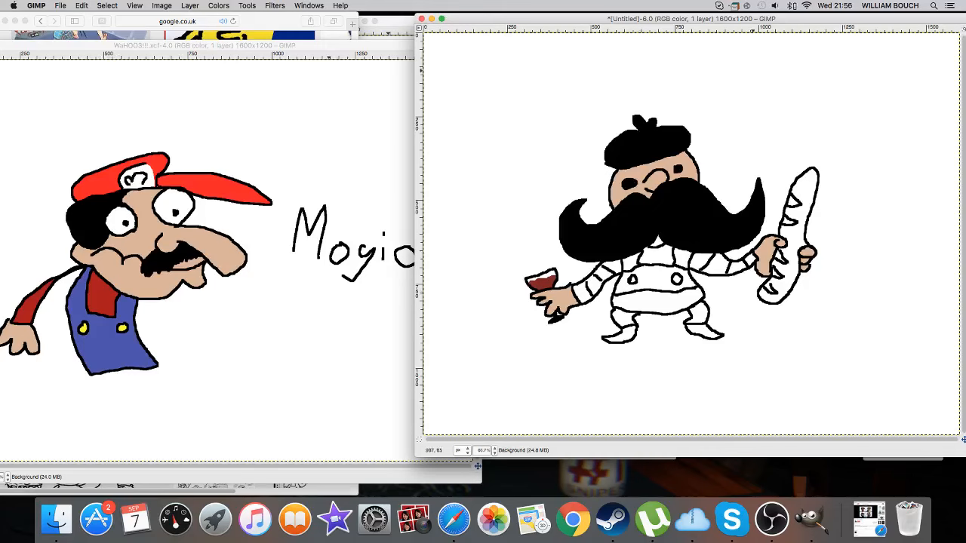
Bring the WaHOO!.xcf drawing into view beside the new canvas as a colour reference
mouse_move(863, 19)
left_mouse_down()
mouse_move(839, 26)
mouse_move(894, 74)
mouse_move(880, 48)
mouse_move(902, 43)
left_mouse_up()
left_click(903, 41)
left_click(532, 23)
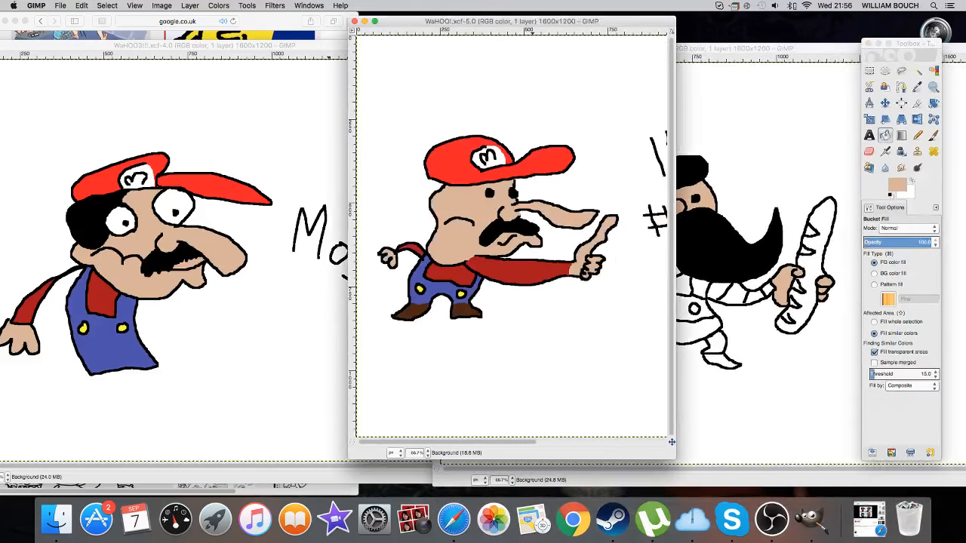
left_click_drag(532, 23, 298, 32)
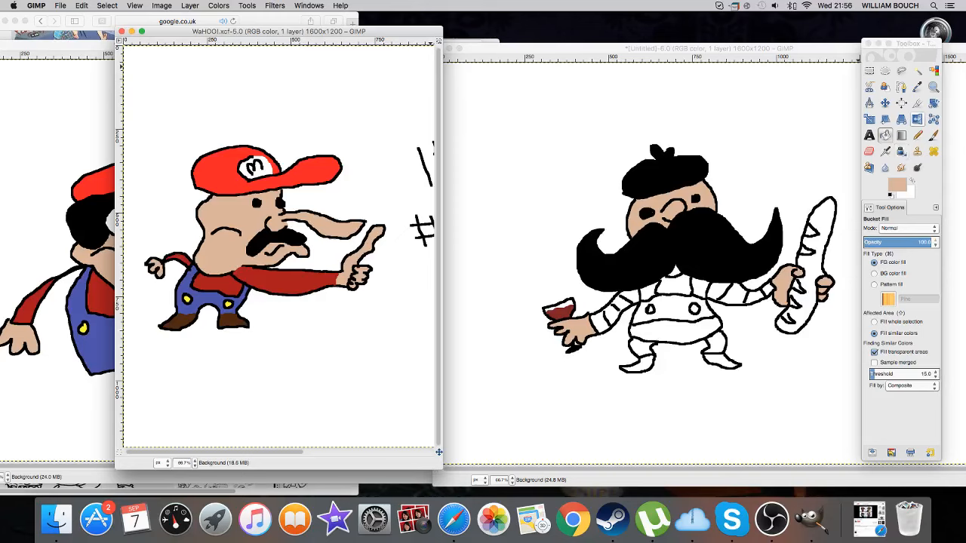
Sample the yellow of the overall button in WaHOO!.xcf and fill both buttons of the new character with it
left_click(918, 87)
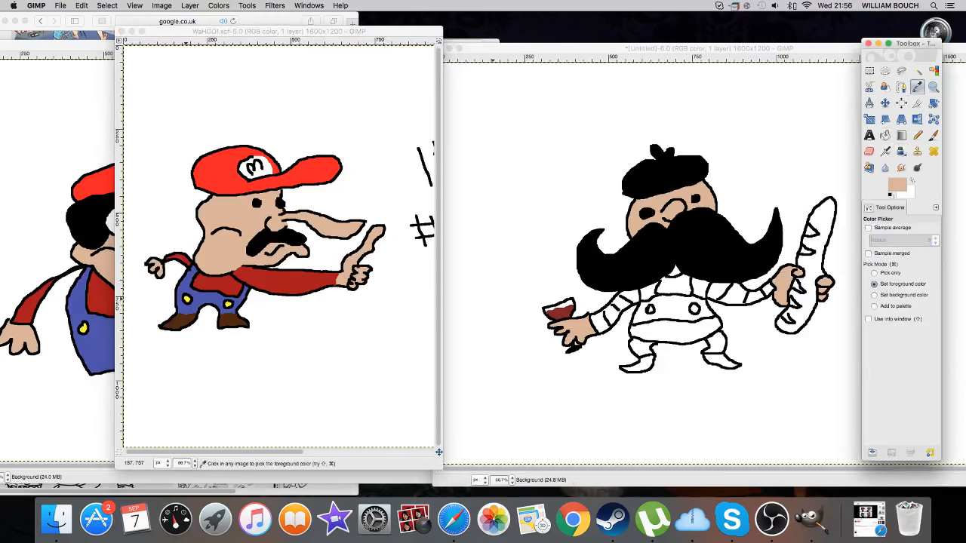
left_click(228, 304)
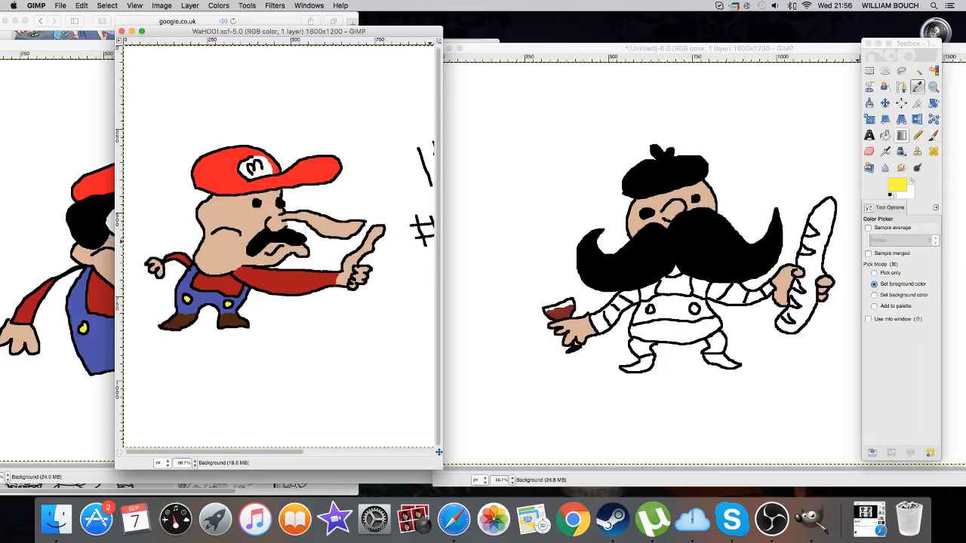
left_click(885, 135)
left_click(694, 308)
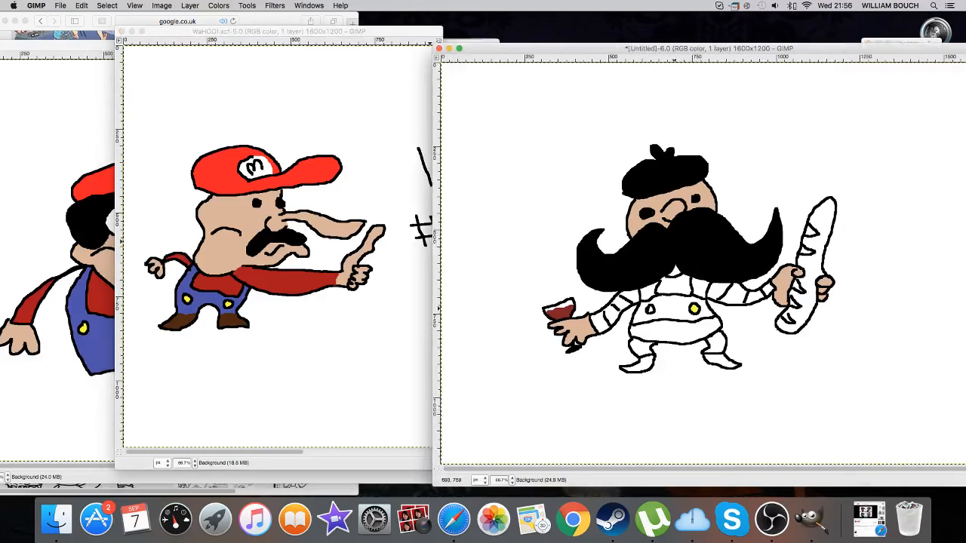
left_click(651, 309)
Sample the dark red shirt colour from WaHOO!.xcf and fill the shirt area between the new character's overall straps
left_click_drag(735, 48, 605, 37)
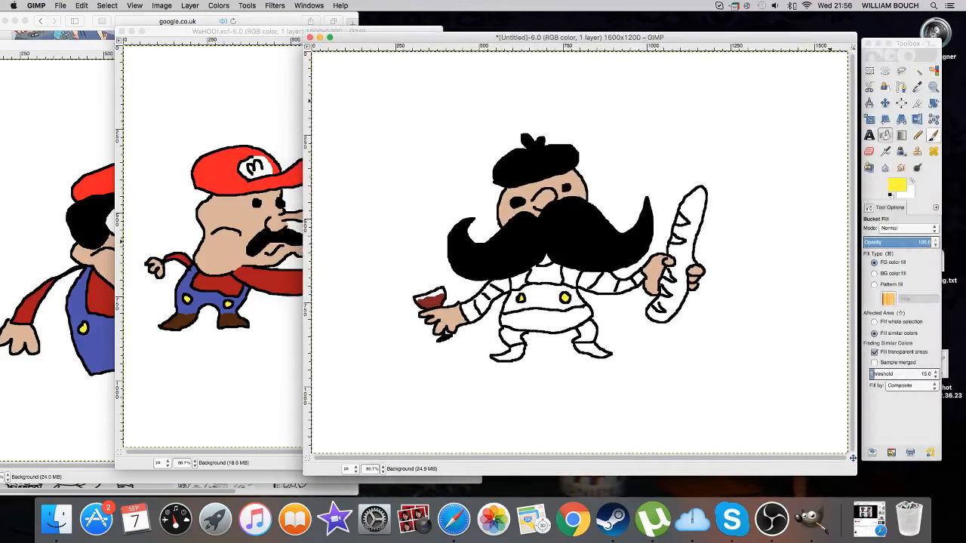
left_click(917, 86)
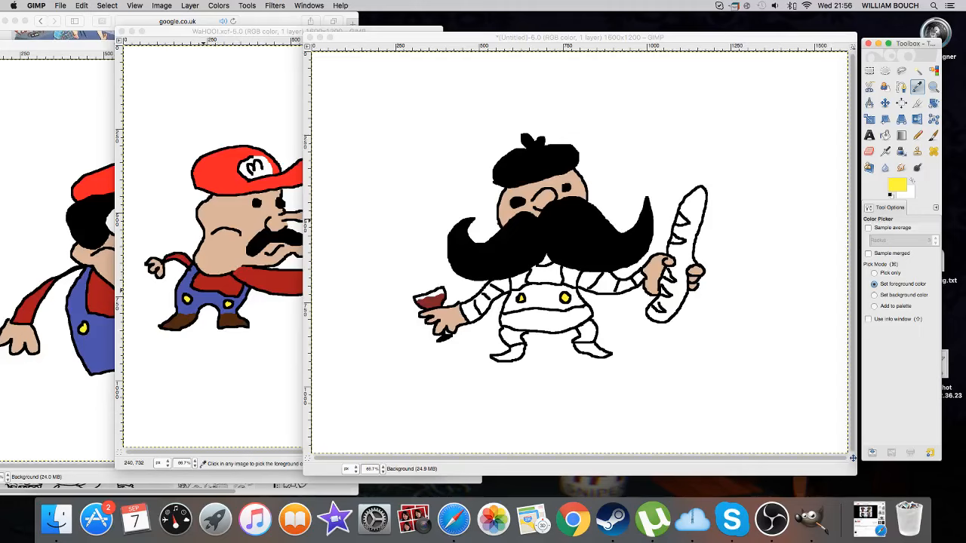
left_click(204, 287)
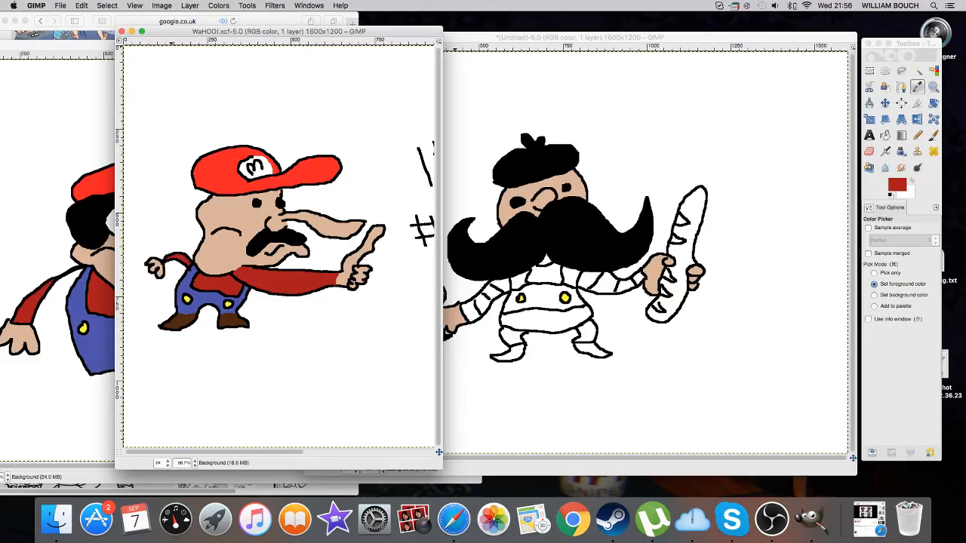
left_click(82, 5)
left_click(82, 5)
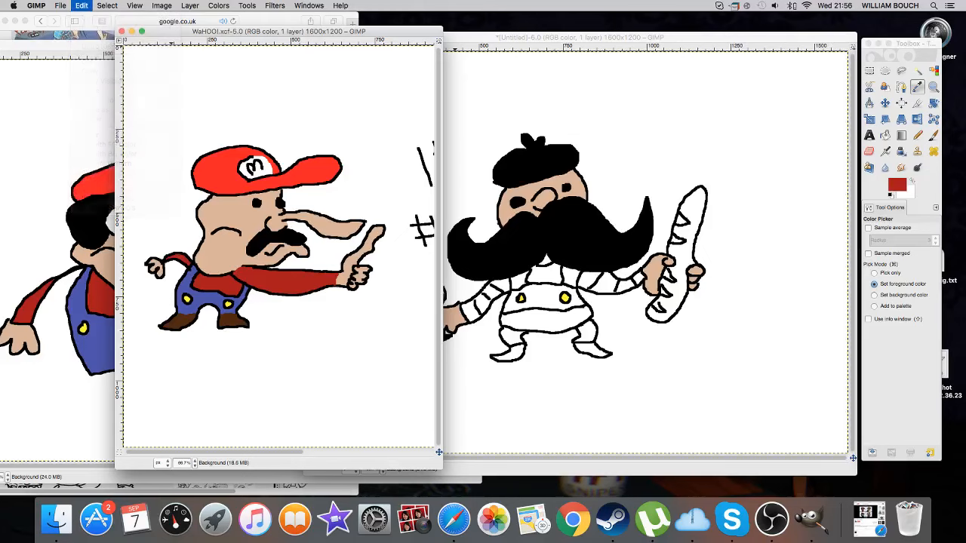
left_click(885, 136)
left_click(545, 275)
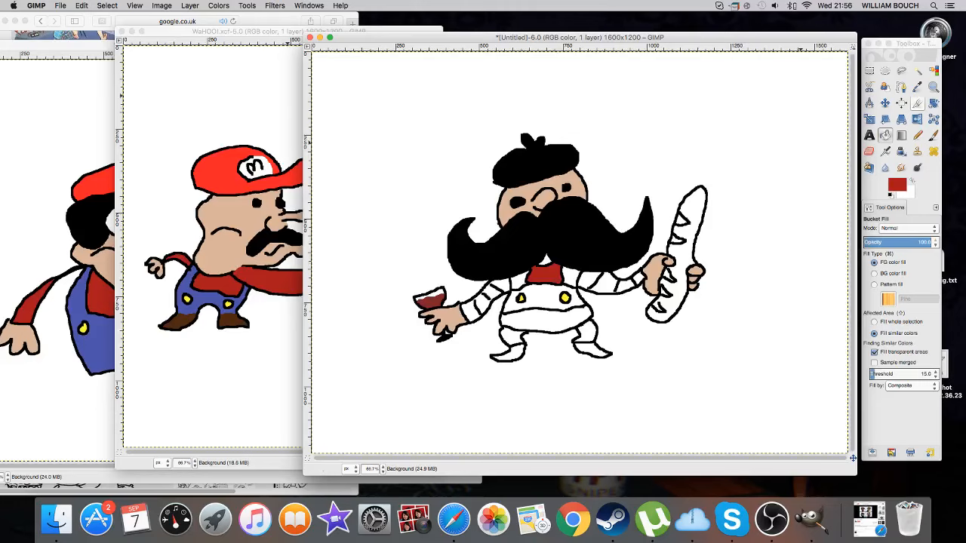
Sample the overalls blue from WaHOO!.xcf and fill both straps and the lower band of the new character's overalls
left_click(918, 87)
left_click(198, 295)
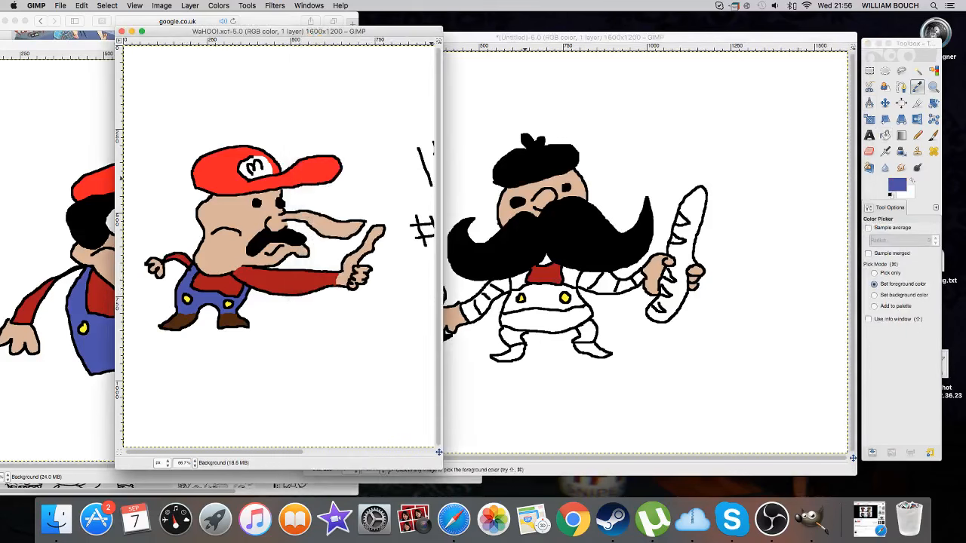
left_click(884, 135)
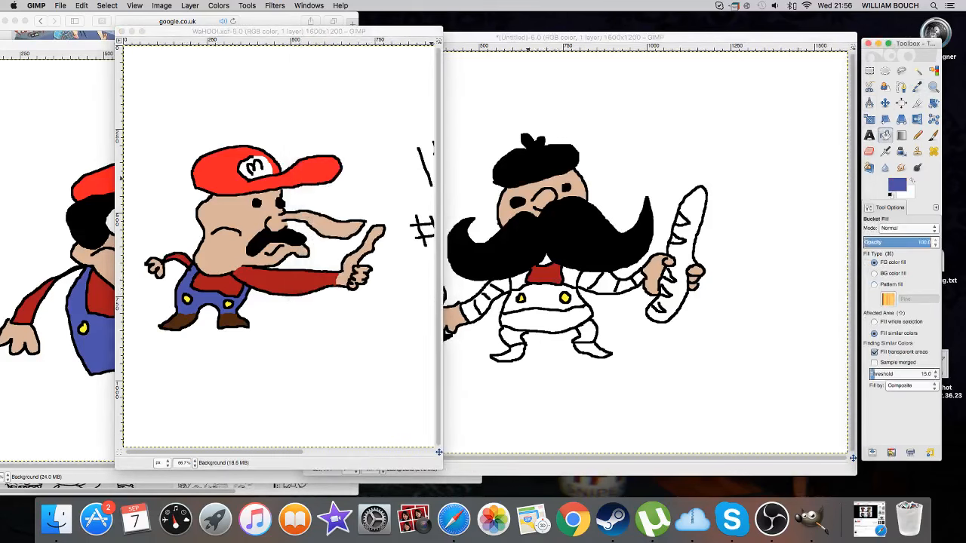
left_click(519, 281)
left_click(569, 274)
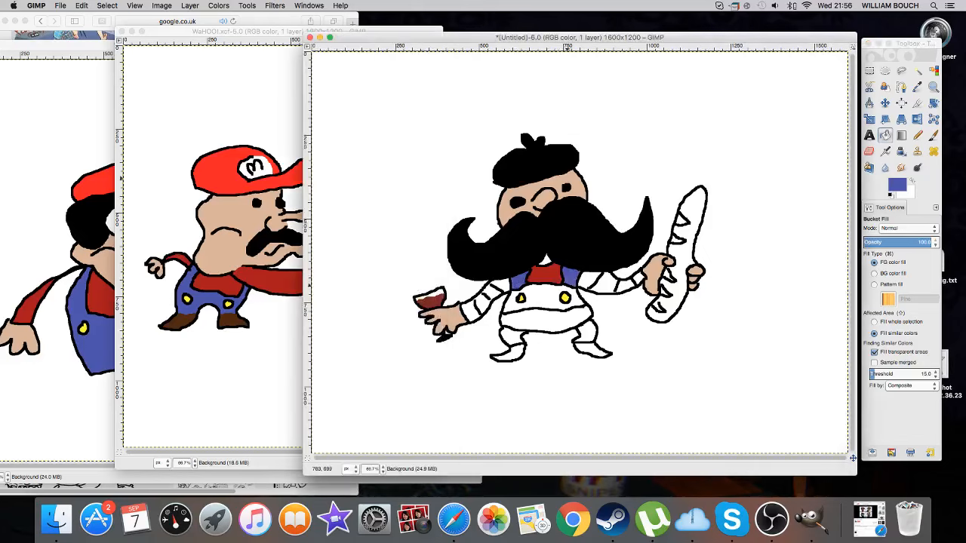
left_click(555, 323)
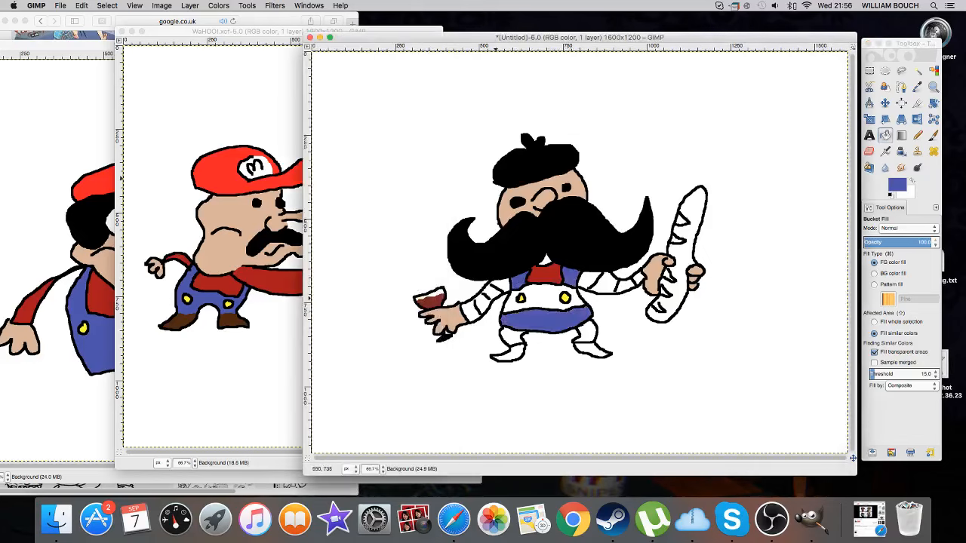
Try to fill a stripe on the wine-glass arm's sleeve with blue, and undo the fill
left_click(487, 311)
left_click(81, 5)
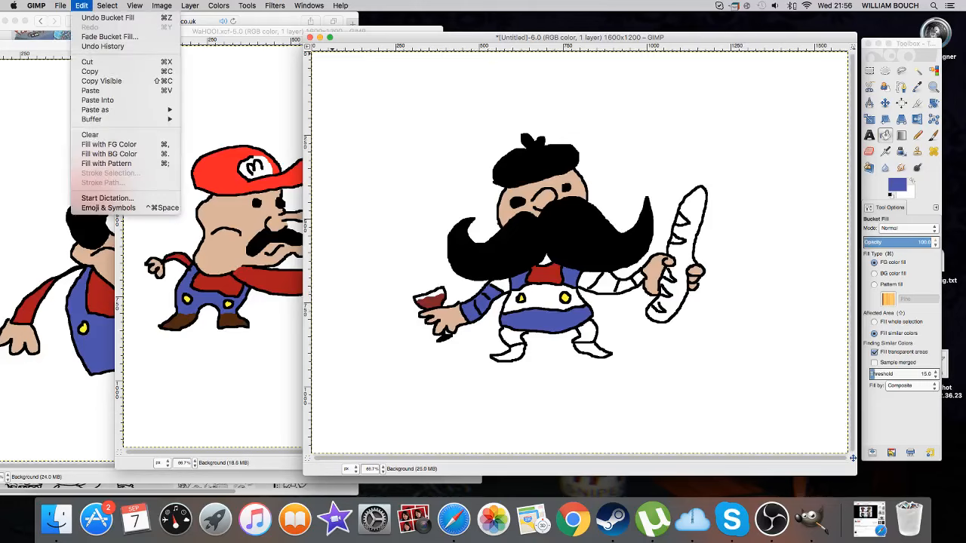
left_click(105, 18)
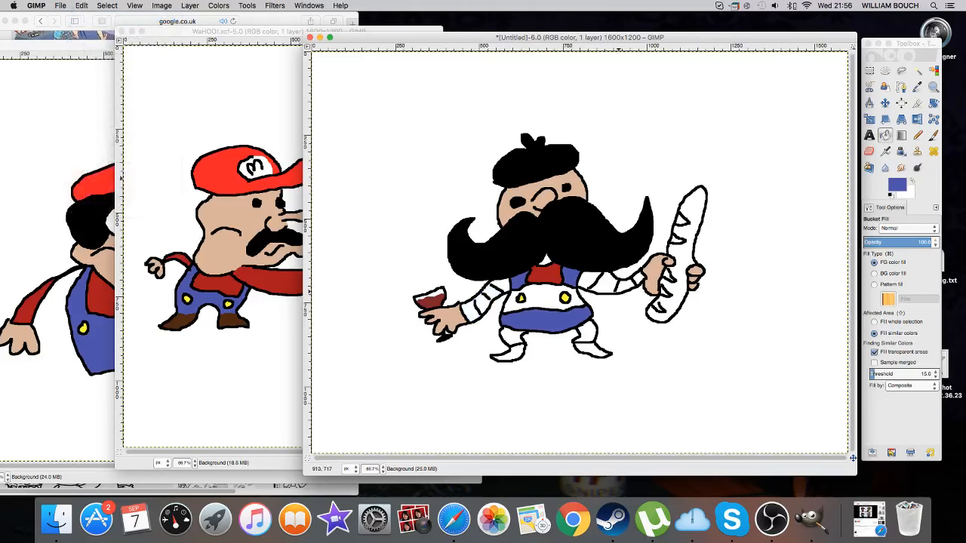
Fill alternating stripes on the baguette arm's sleeve with blue, and close the stripe outlines on the wine-glass arm's sleeve with a black pencil
left_click(590, 283)
left_click(638, 279)
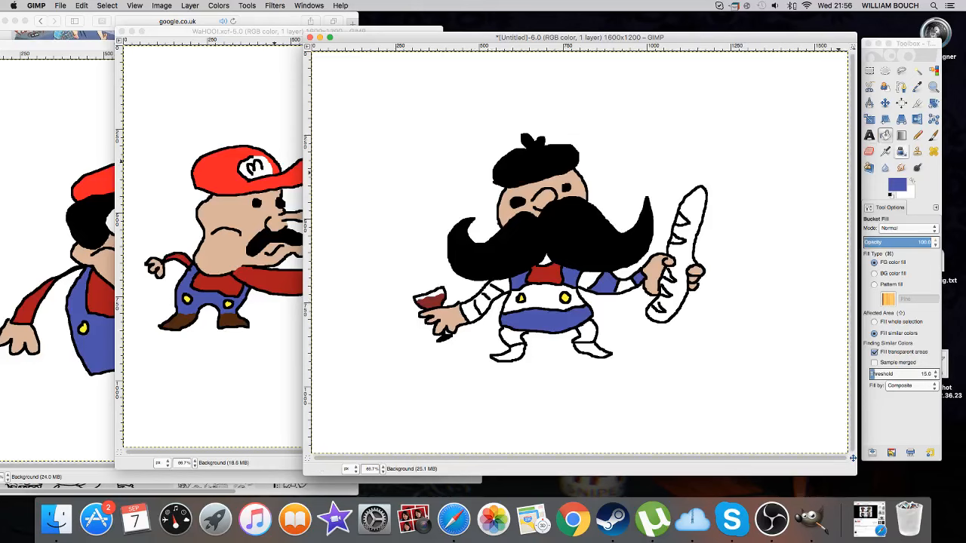
left_click(917, 135)
key("d")
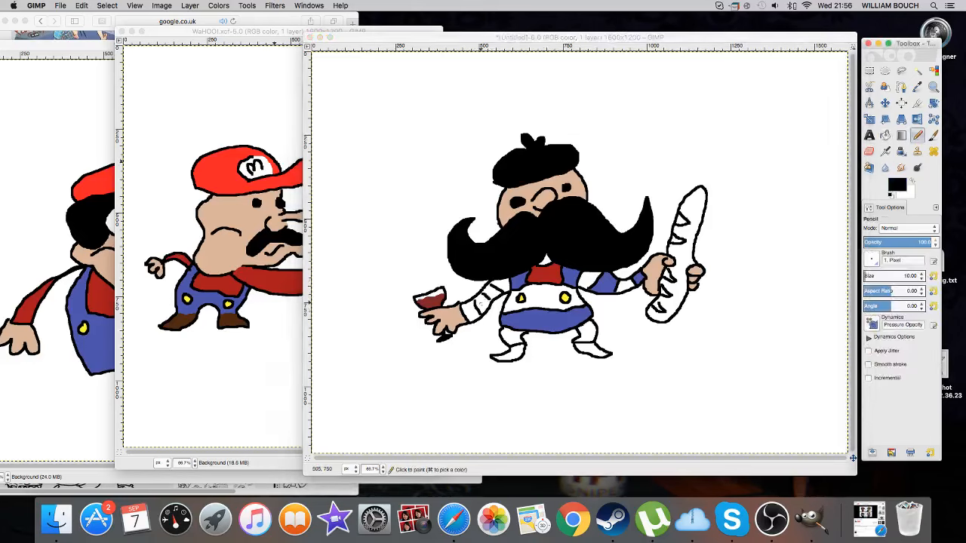
left_click(475, 297)
left_click_drag(475, 297, 484, 315)
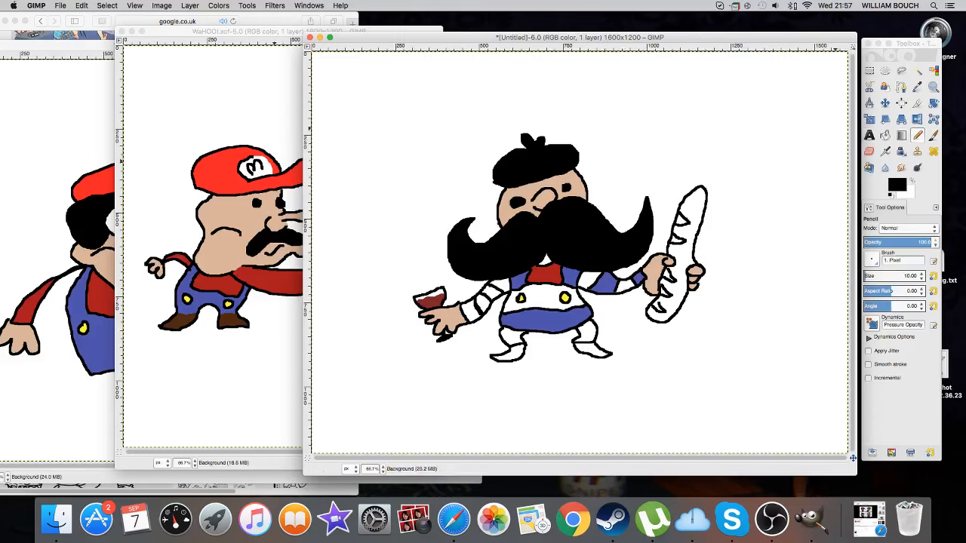
Sample the overalls blue from the character's lower band and fill alternating stripes on the wine-glass arm's sleeve
left_click(528, 321)
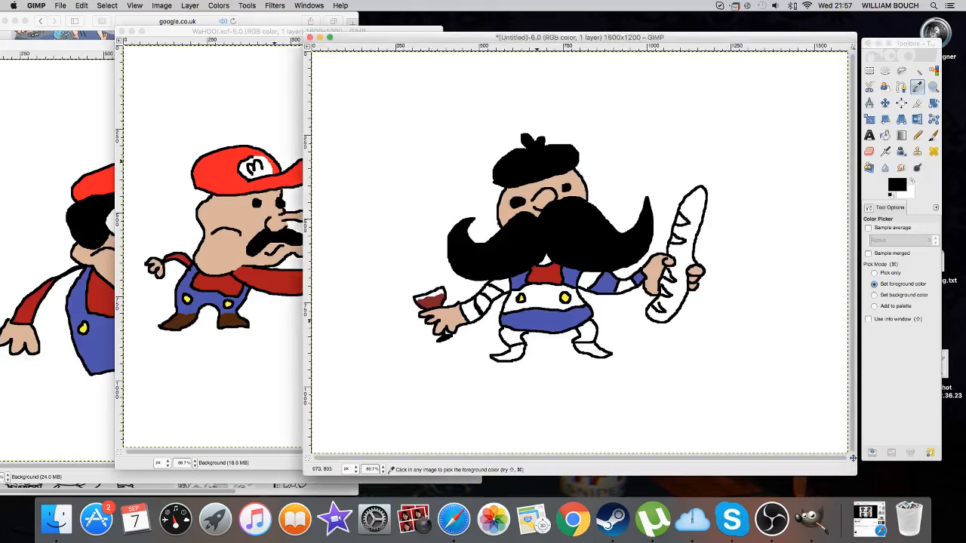
left_click(529, 321)
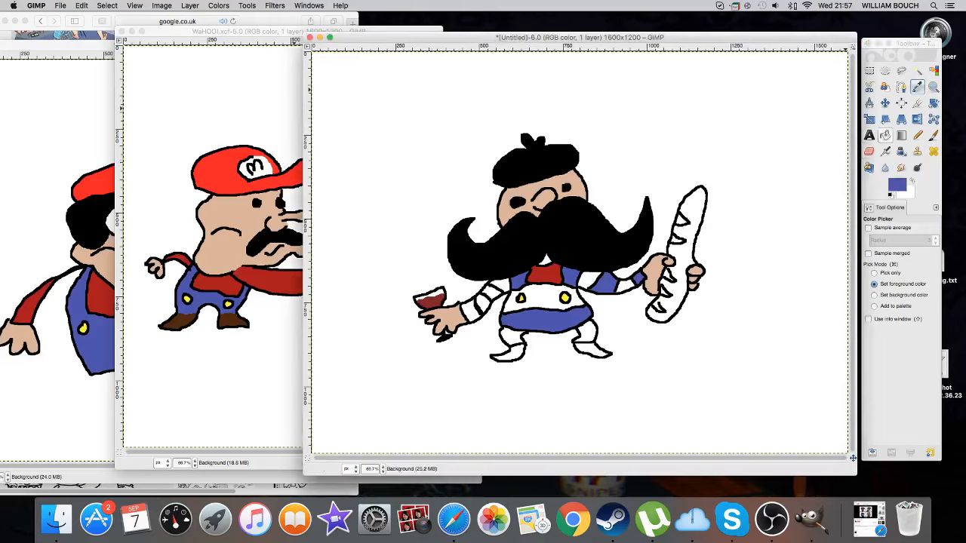
left_click(884, 135)
left_click(492, 290)
left_click(492, 289)
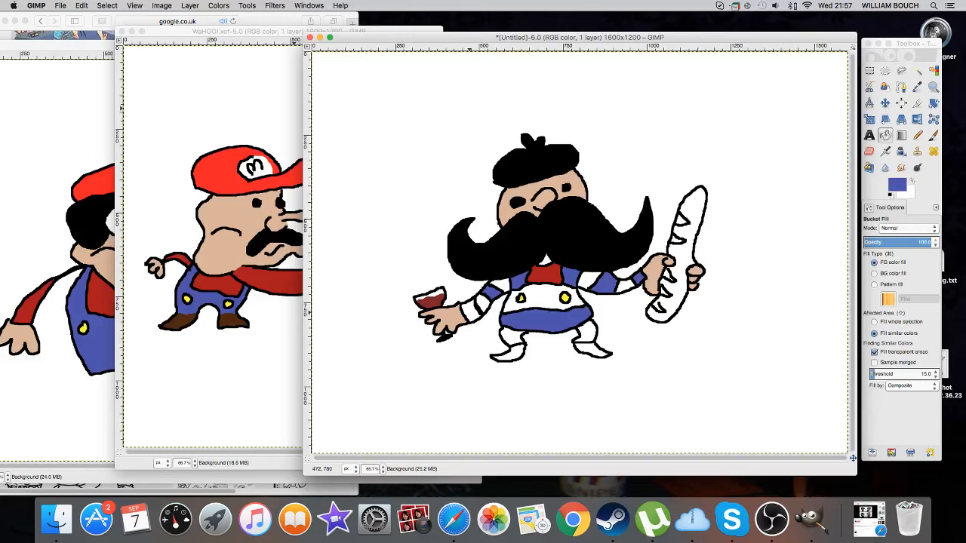
left_click(471, 311)
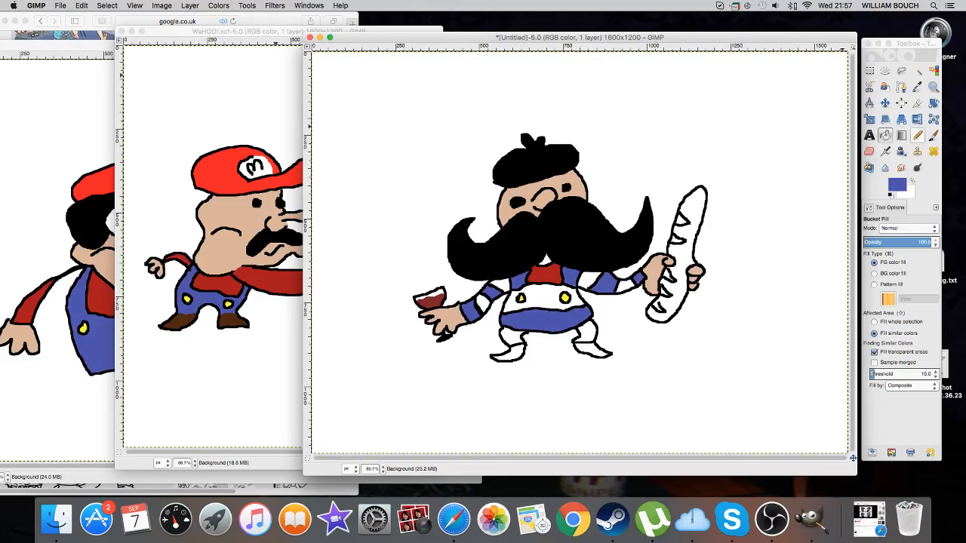
left_click(918, 87)
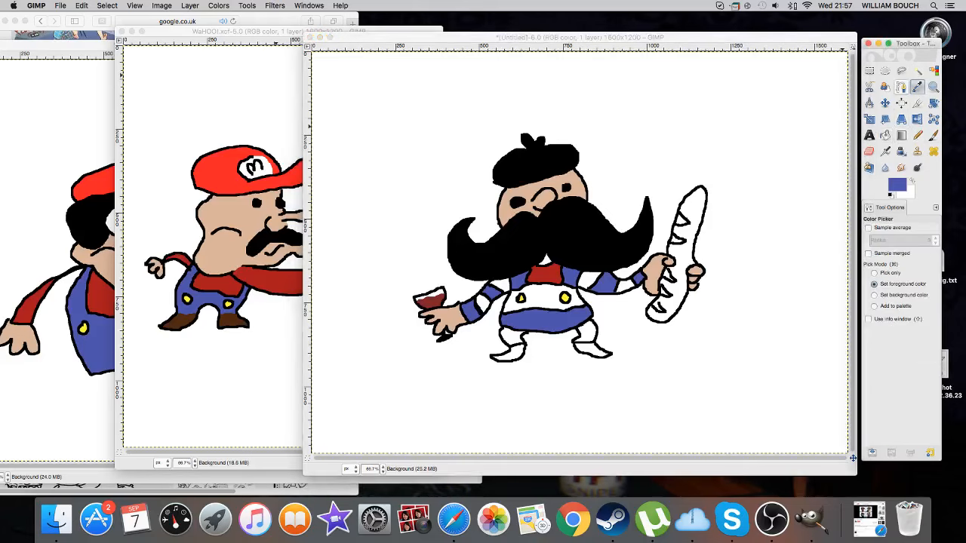
left_click(528, 193)
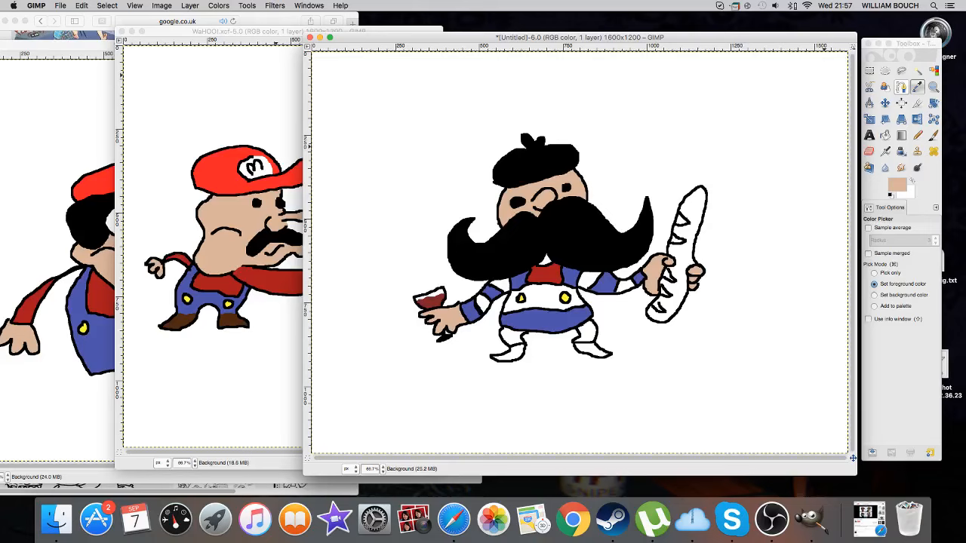
left_click(885, 135)
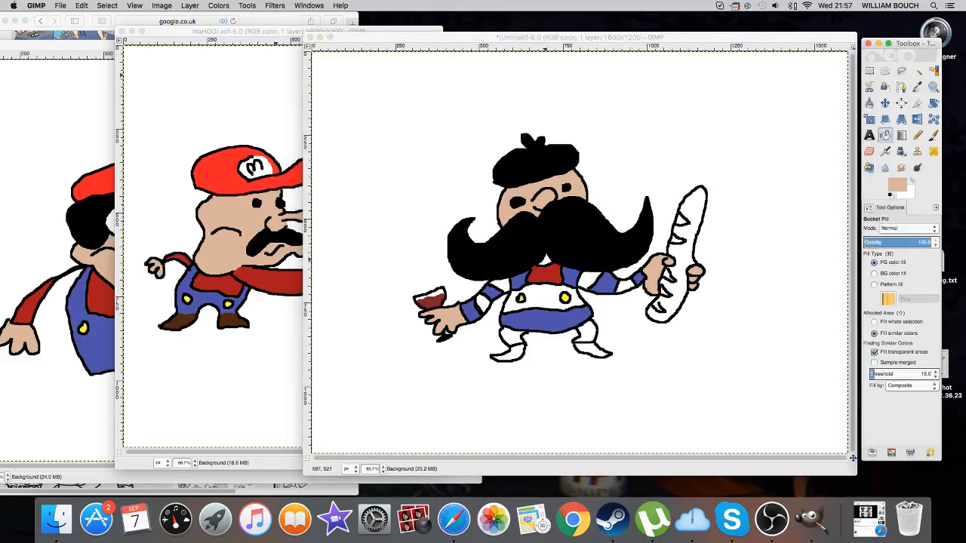
Sample the shirt's dark red and fill the torso around the yellow buttons and the remaining white stripes on both sleeves
left_click(918, 87)
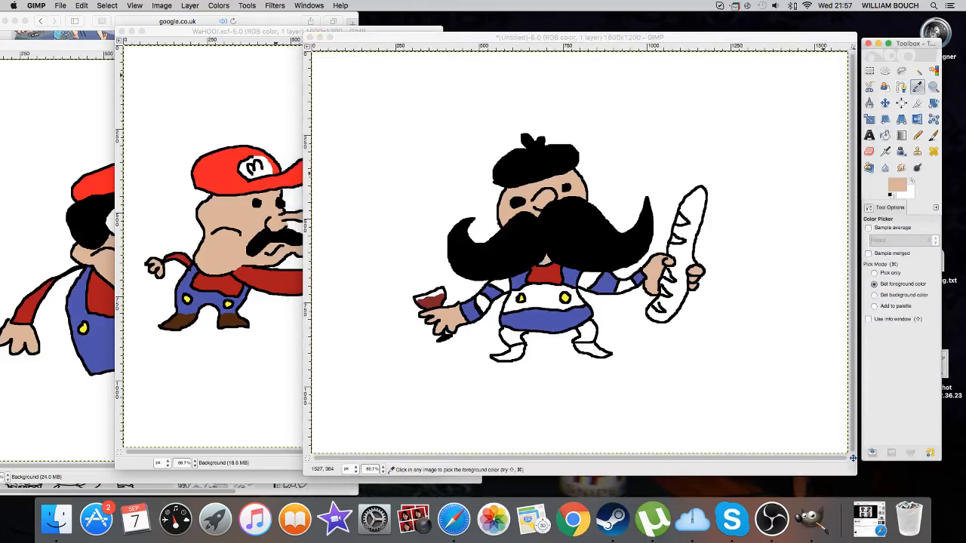
left_click(548, 279)
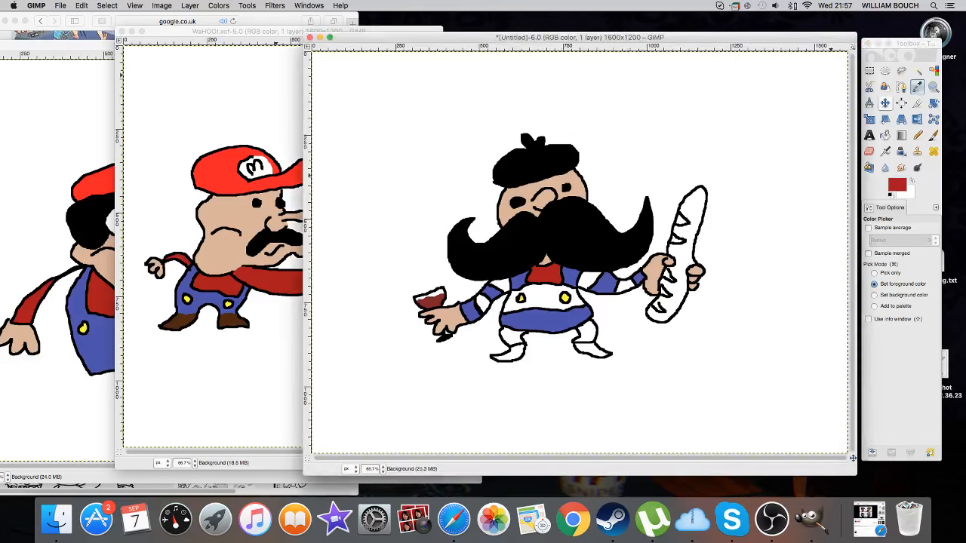
left_click(885, 135)
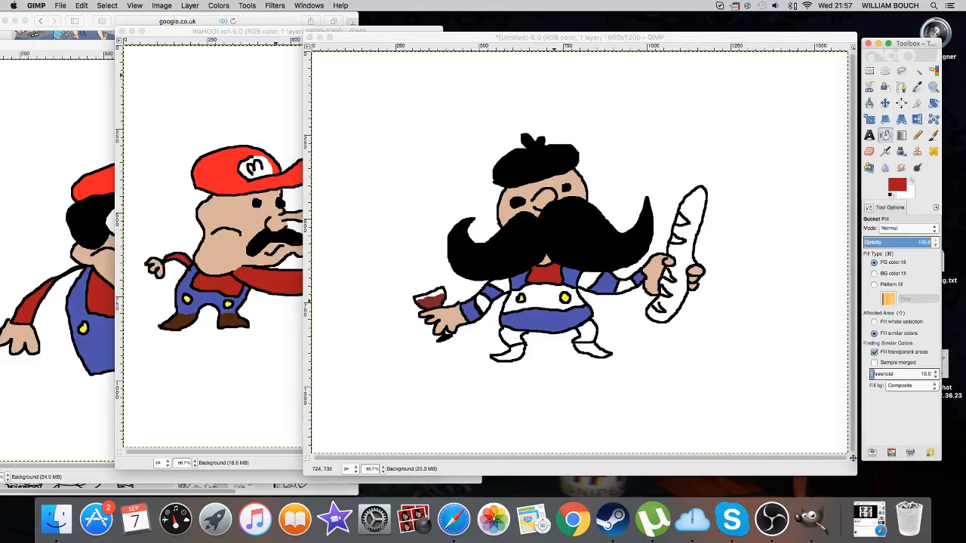
left_click(559, 300)
left_click(501, 284)
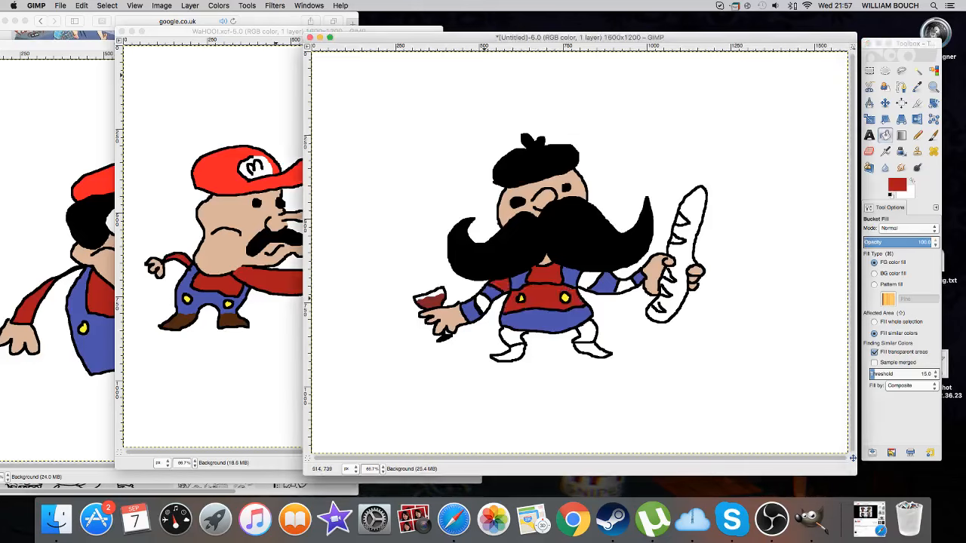
left_click(483, 301)
left_click(590, 279)
left_click(625, 286)
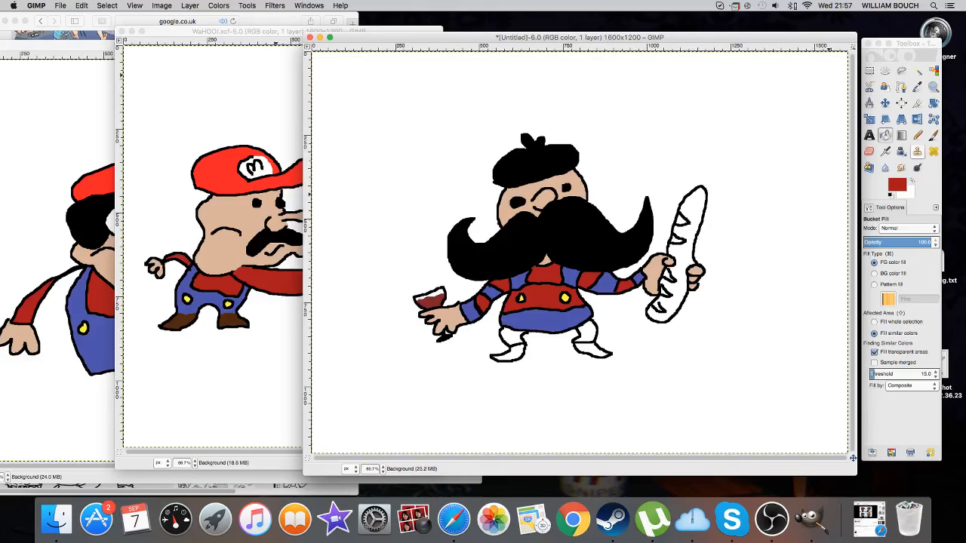
Sample the brown shoe colour from WaHOO!.xcf and fill both of the beret character's shoes
left_click(933, 135)
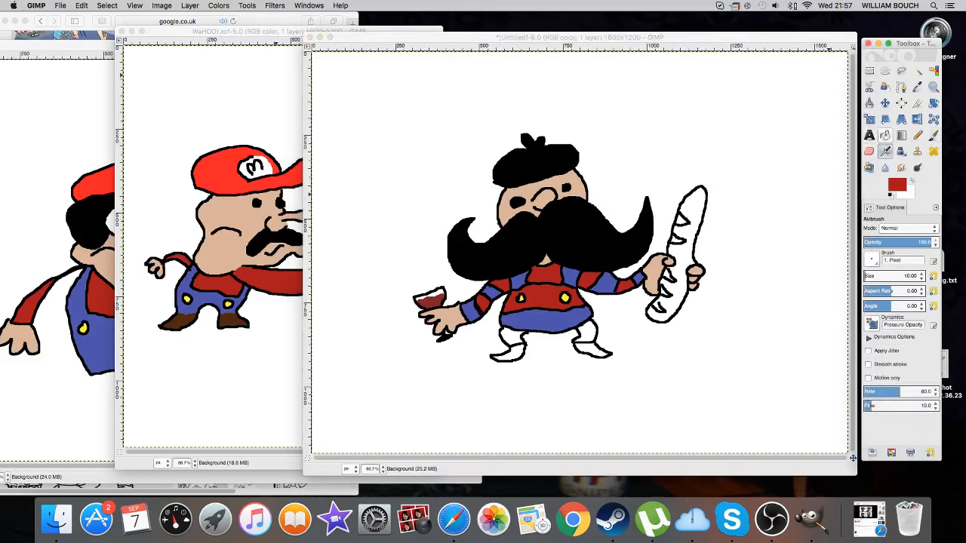
left_click(917, 87)
left_click(185, 323)
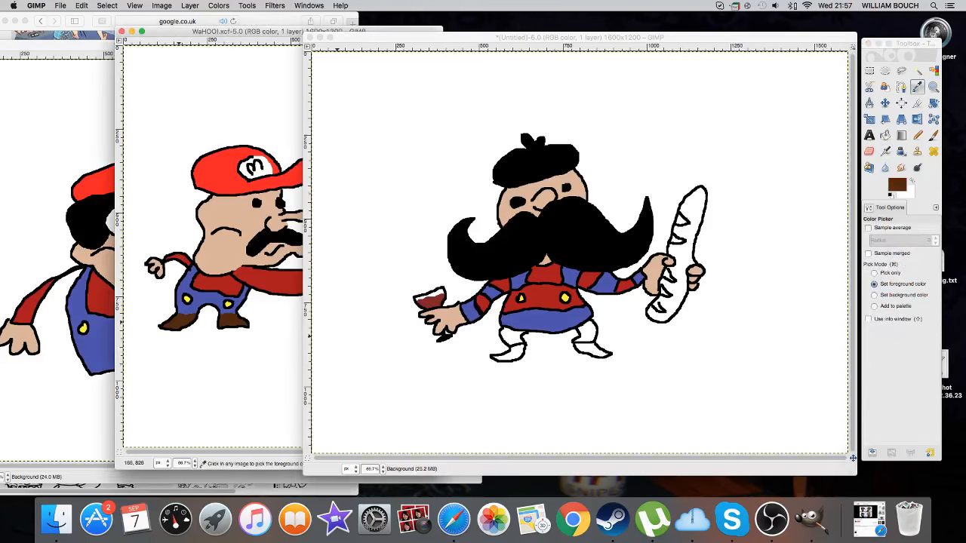
left_click(885, 135)
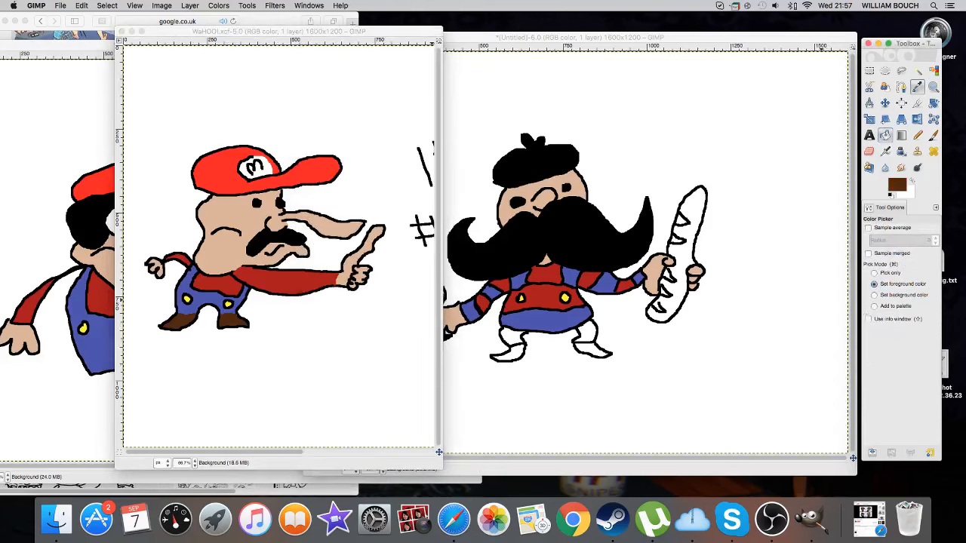
left_click(517, 351)
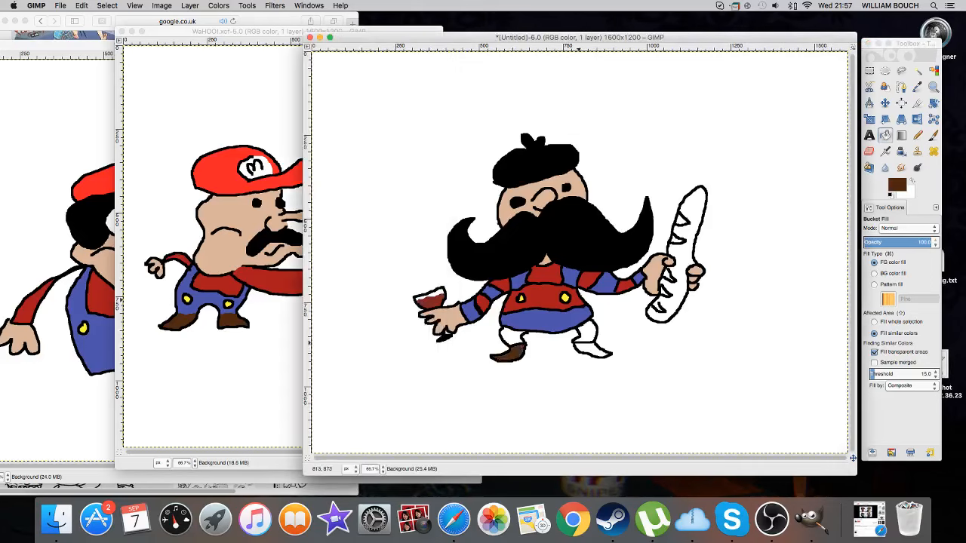
left_click(587, 348)
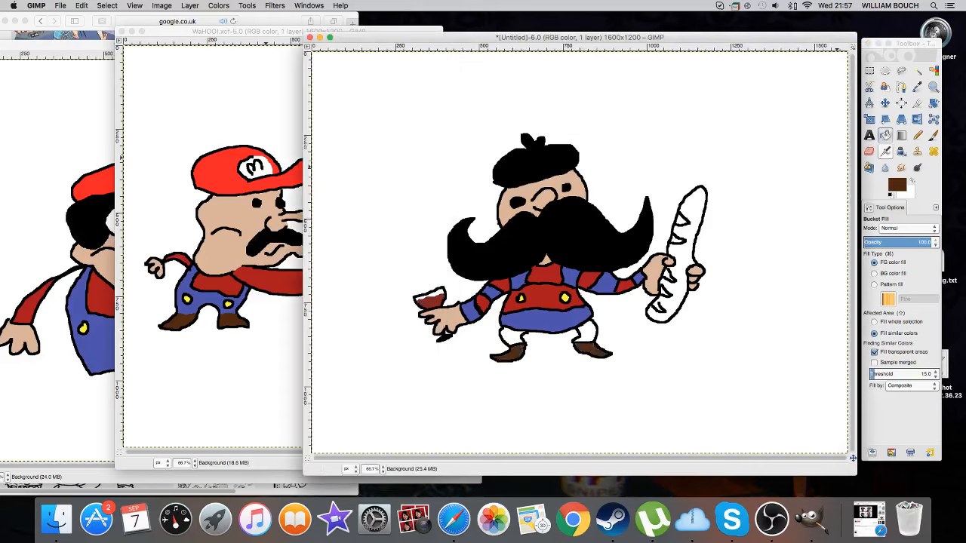
Sample the blue of the overalls' lower band and fill both trouser legs above the brown shoes
left_click(916, 87)
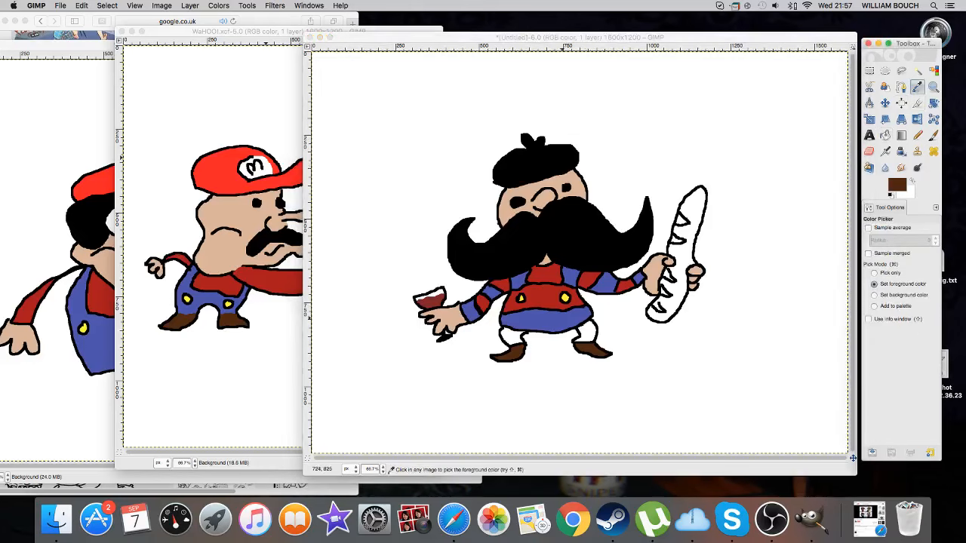
left_click(554, 330)
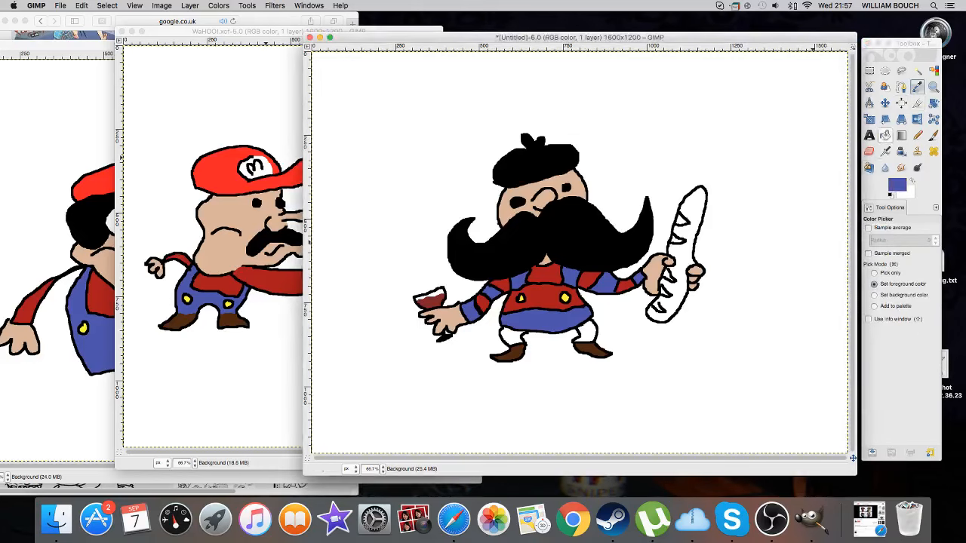
left_click(885, 135)
left_click(585, 332)
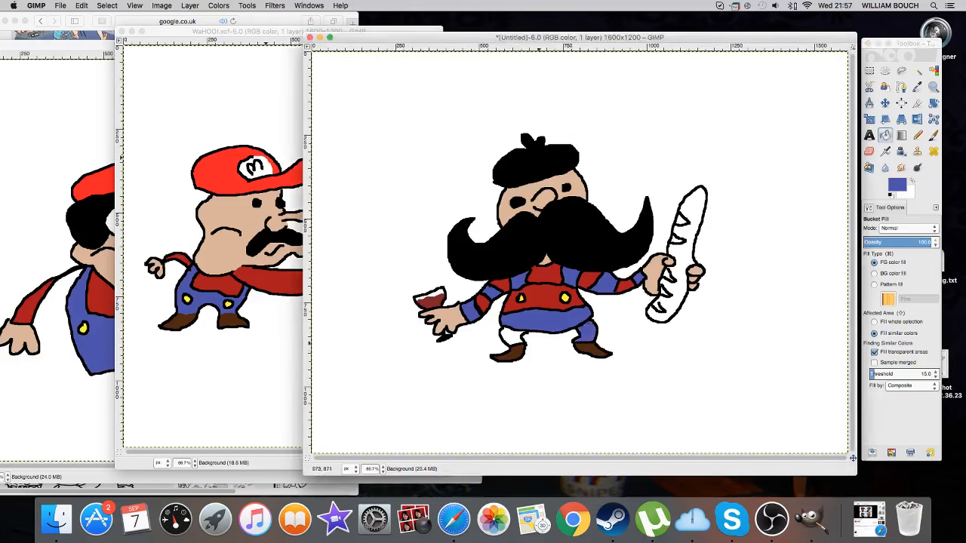
Sample the shoe brown, lighten the foreground colour to bd7546, and fill the baguette with it
left_click(932, 135)
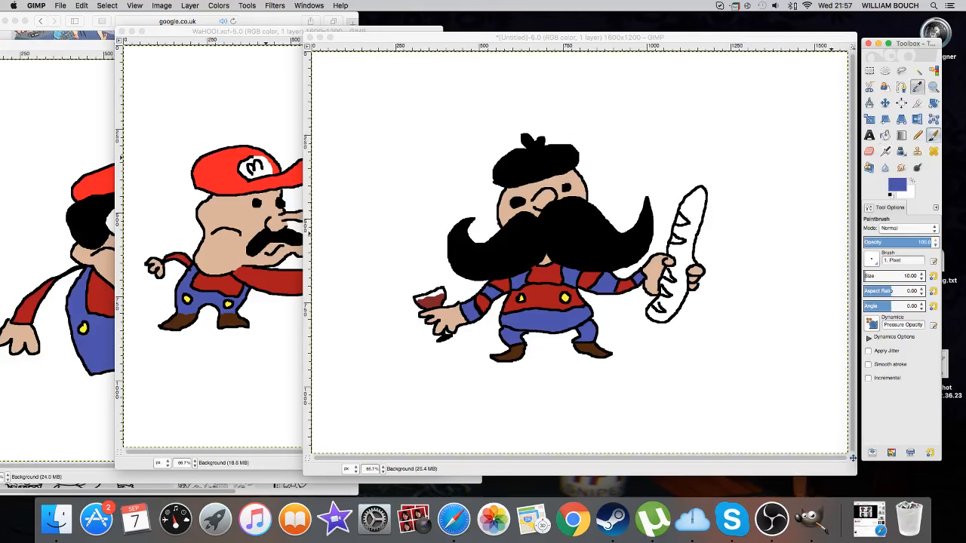
left_click(916, 86)
left_click(597, 350)
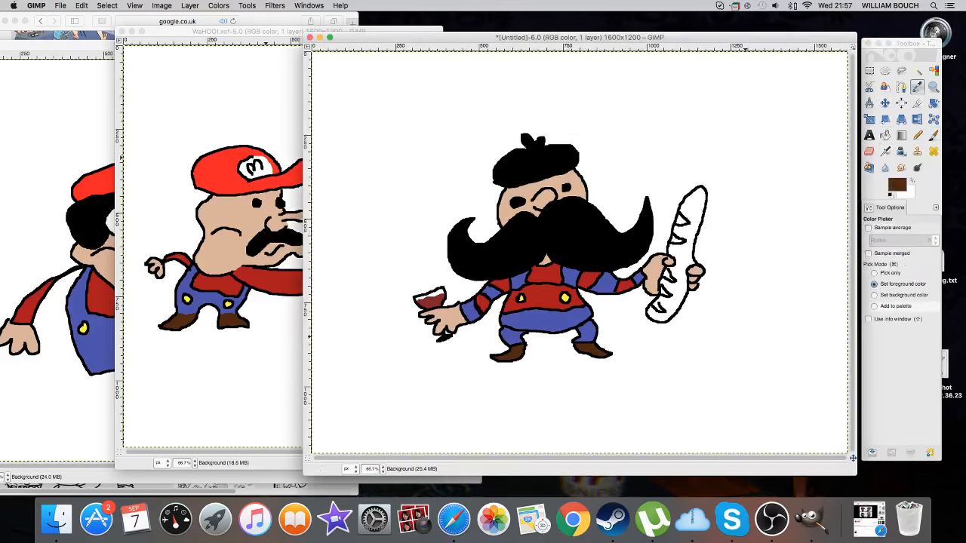
left_click(896, 184)
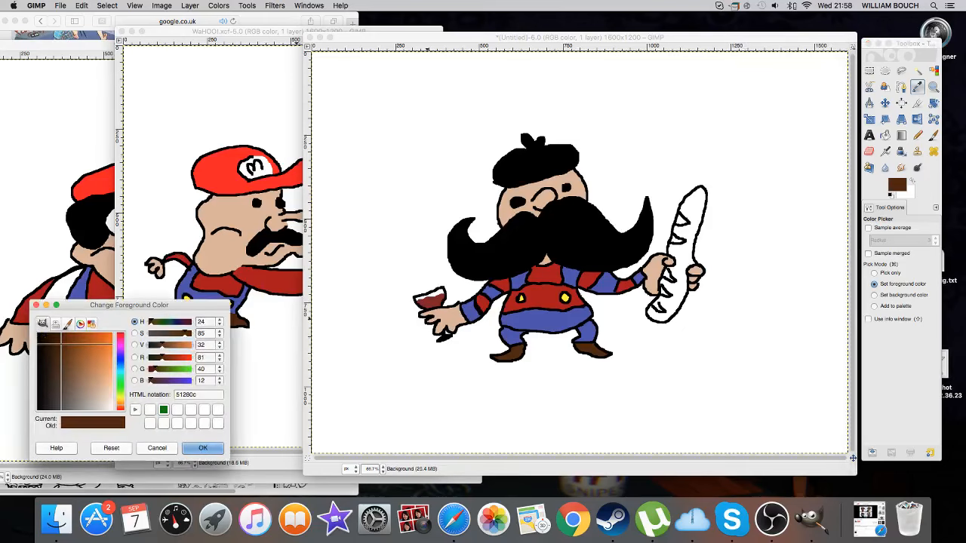
left_click_drag(60, 343, 91, 344)
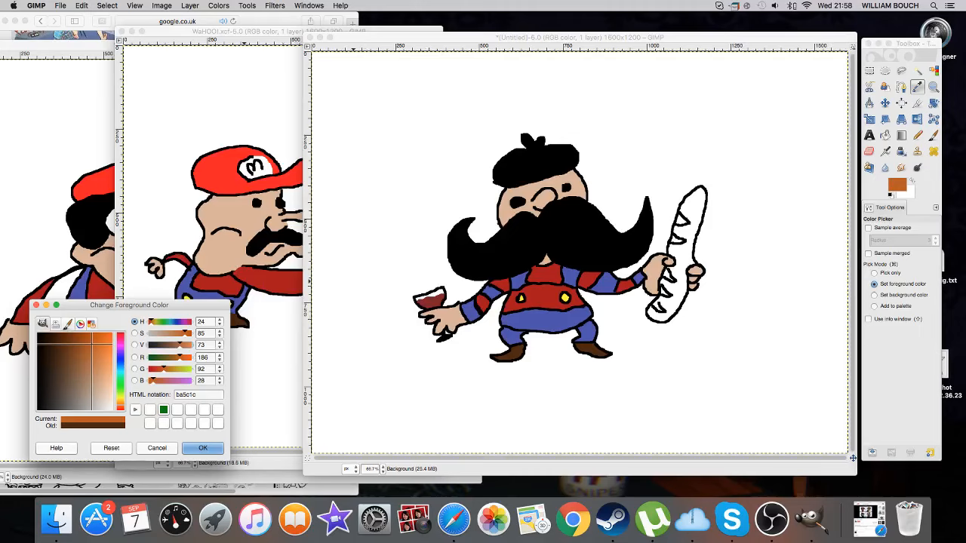
mouse_move(92, 341)
left_mouse_down()
mouse_move(103, 339)
mouse_move(80, 353)
mouse_move(89, 346)
mouse_move(93, 359)
left_mouse_up()
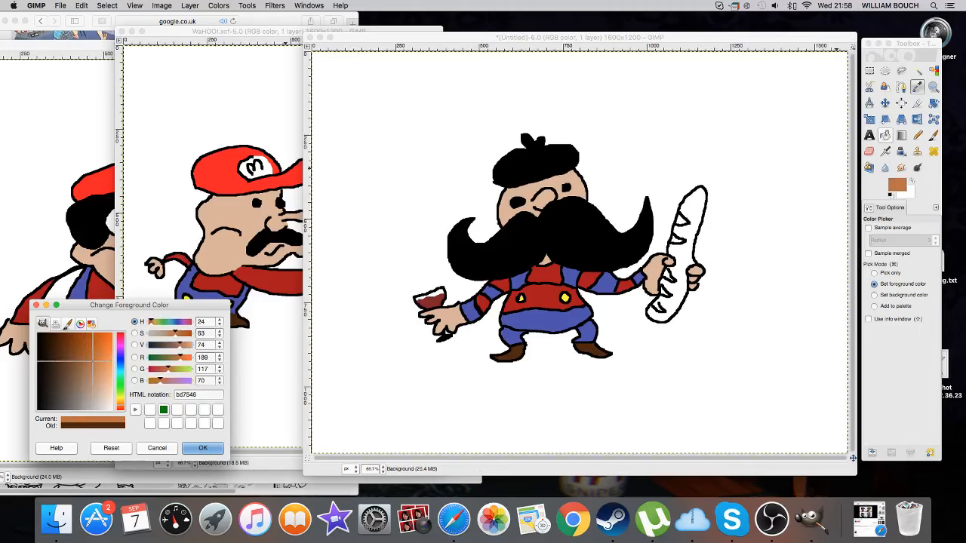
left_click(885, 135)
left_click(690, 226)
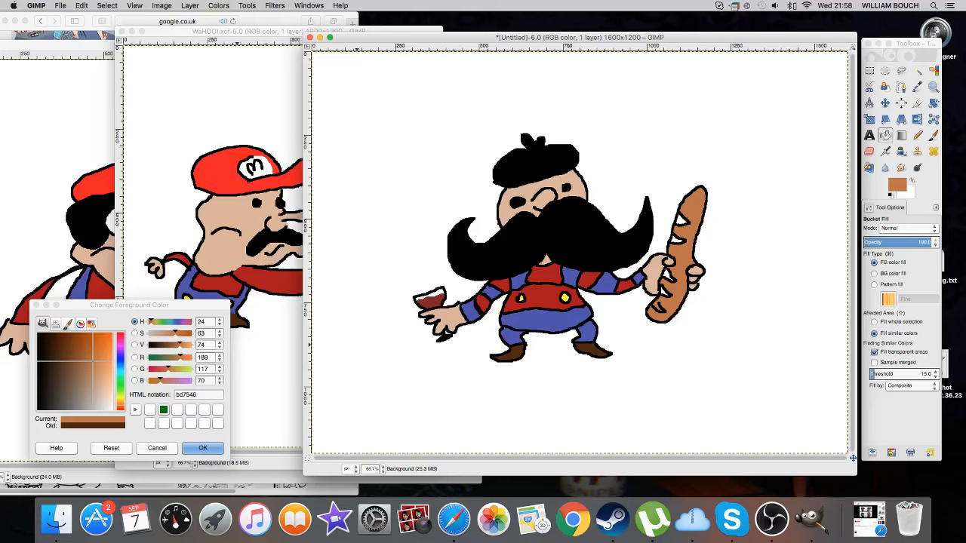
Set the foreground colour to the darker brown 965021 and fill the baguette's white score marks
left_click_drag(92, 360, 81, 349)
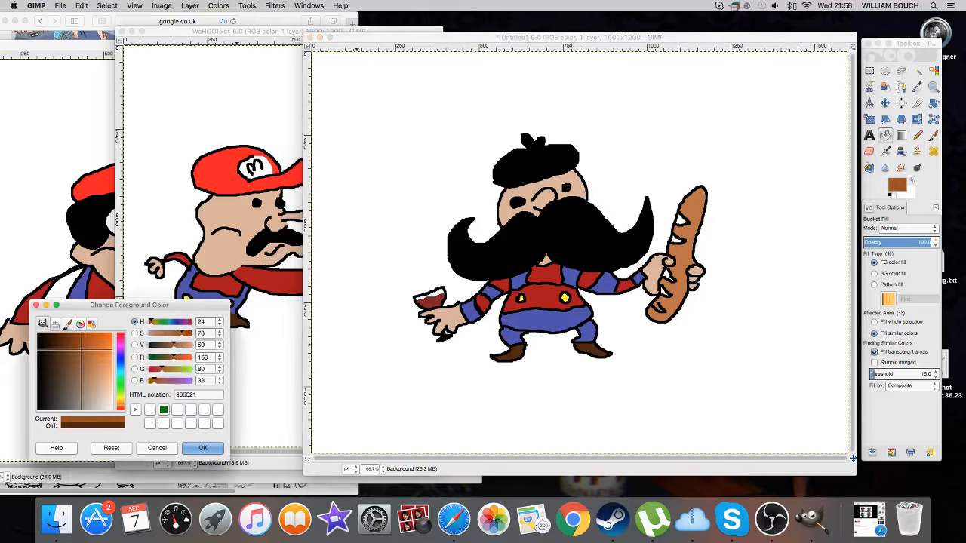
left_click(680, 220)
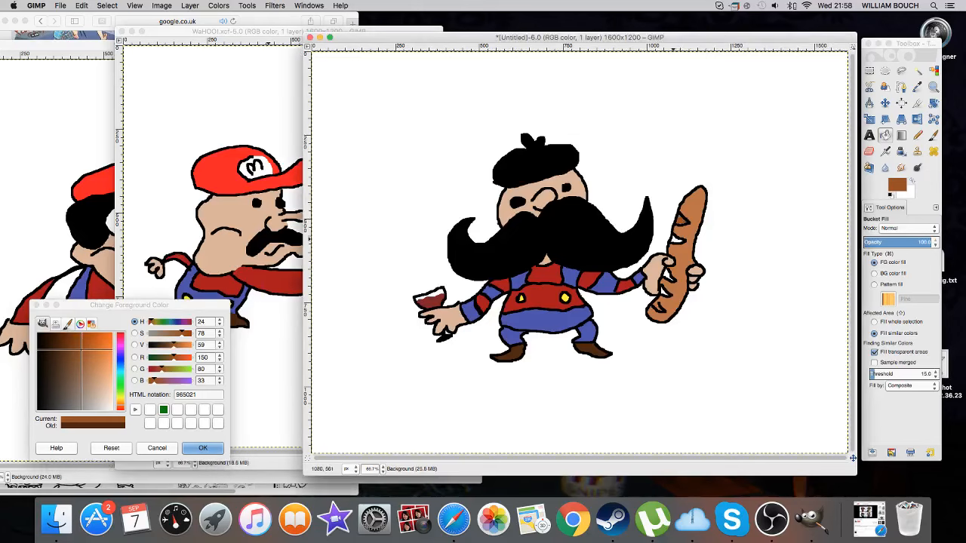
left_click(674, 238)
Reset the foreground colour to black and touch up the baguette's score-mark outlines with the pencil
left_click(916, 135)
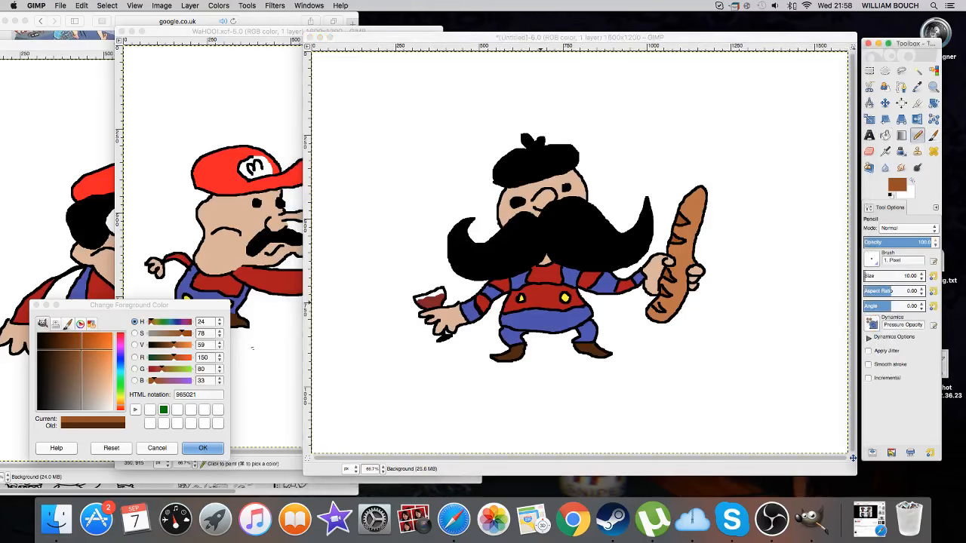
key("d")
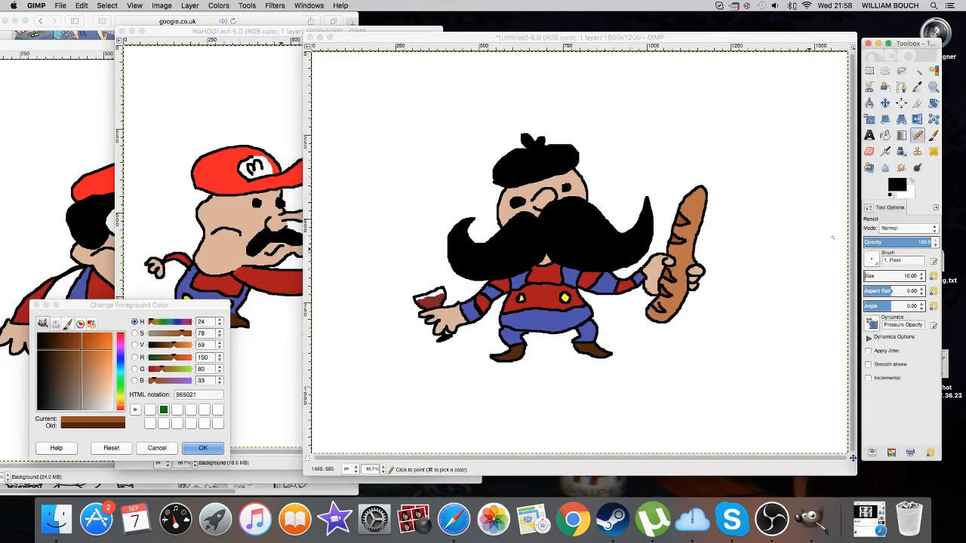
left_click(662, 304)
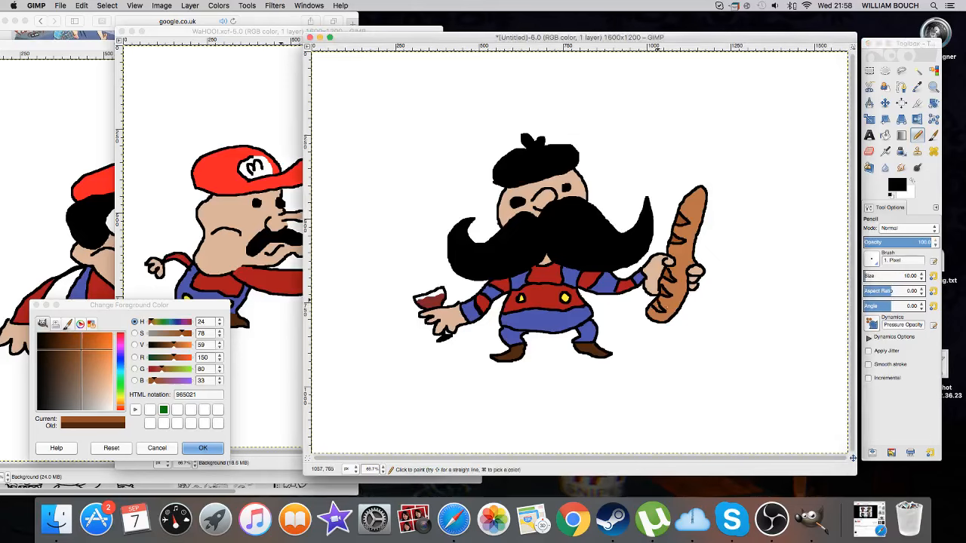
left_click(885, 151)
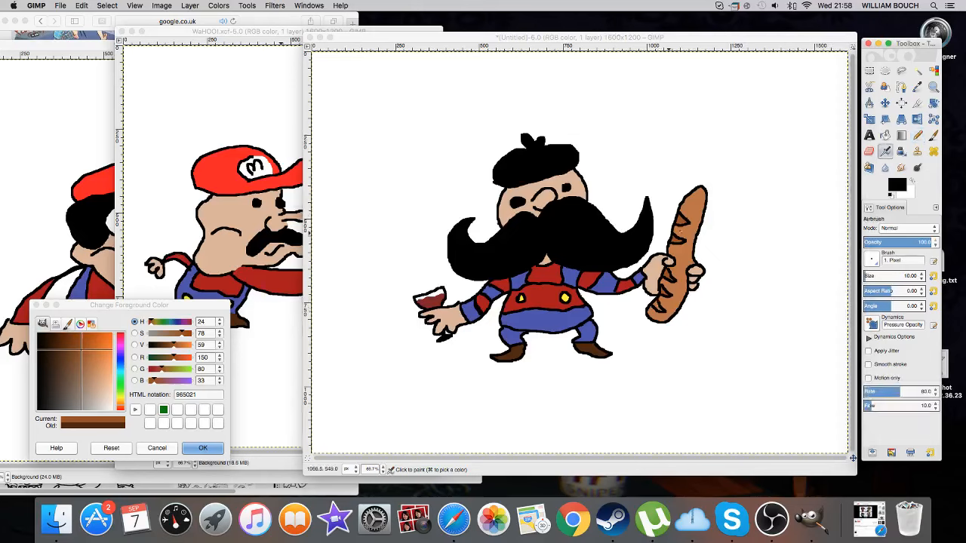
left_click(680, 222)
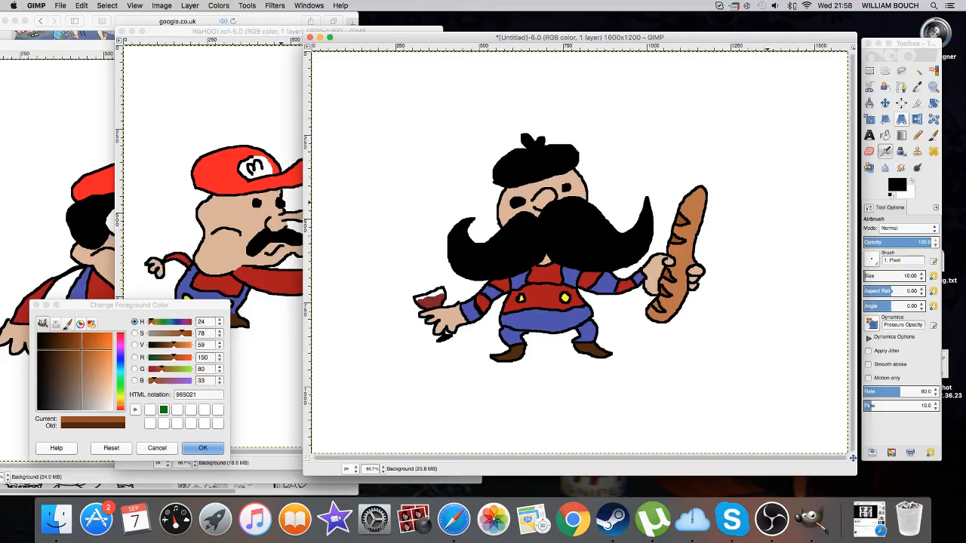
left_click(885, 135)
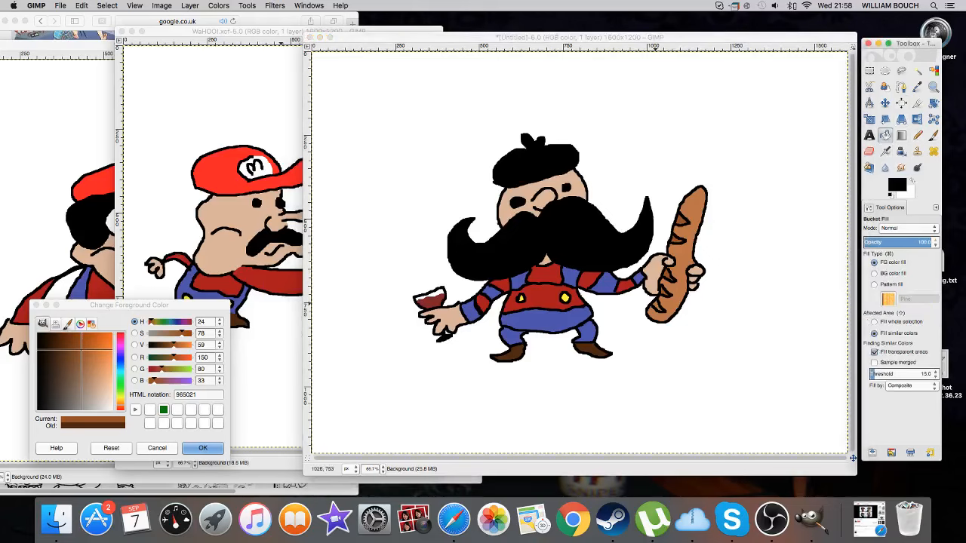
left_click(656, 305)
left_click(82, 6)
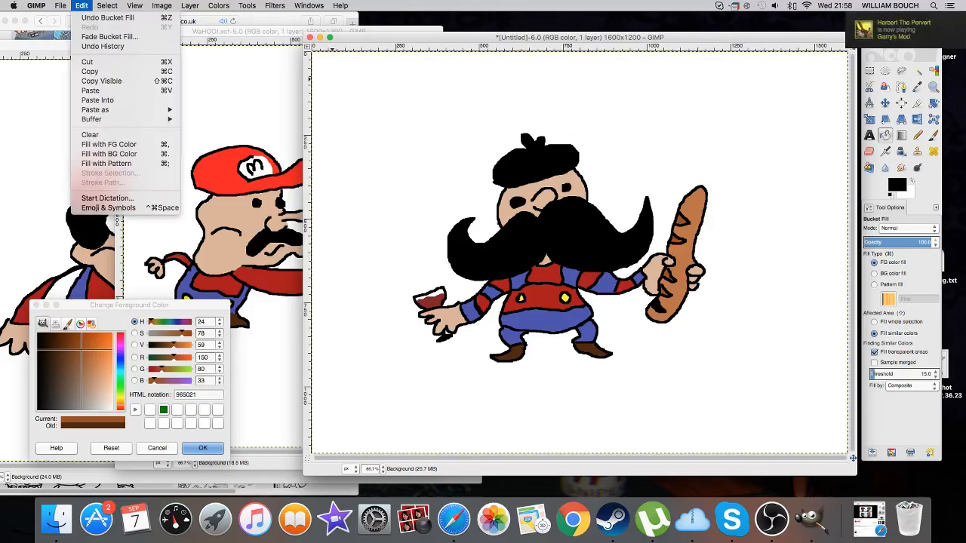
left_click(108, 17)
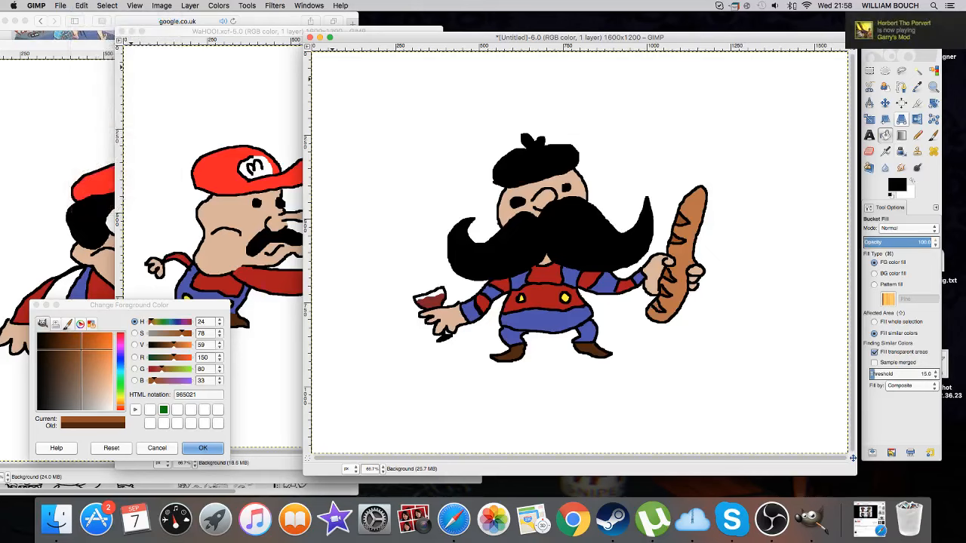
Sample the darker brown from a filled score mark and fill the baguette's lowest score mark with it
left_click(918, 87)
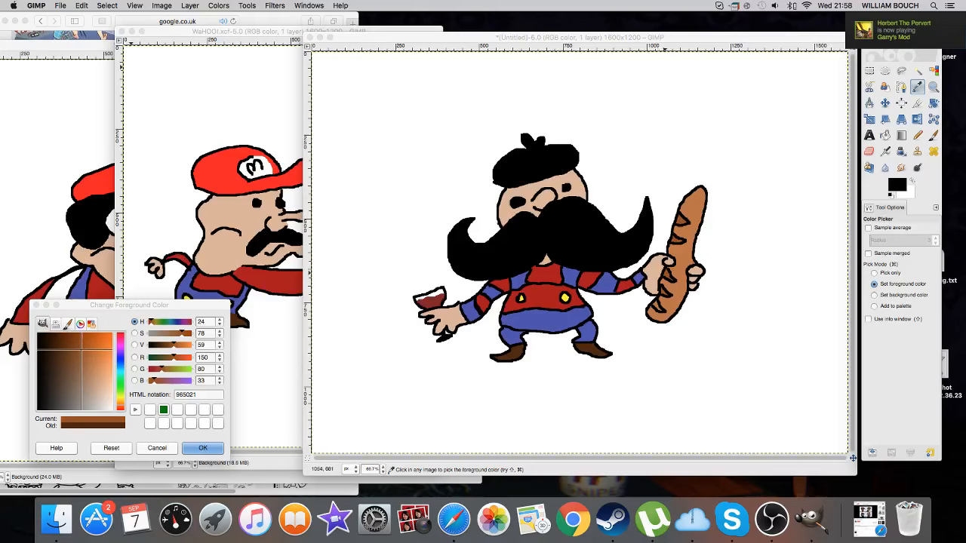
left_click(668, 282)
left_click(885, 135)
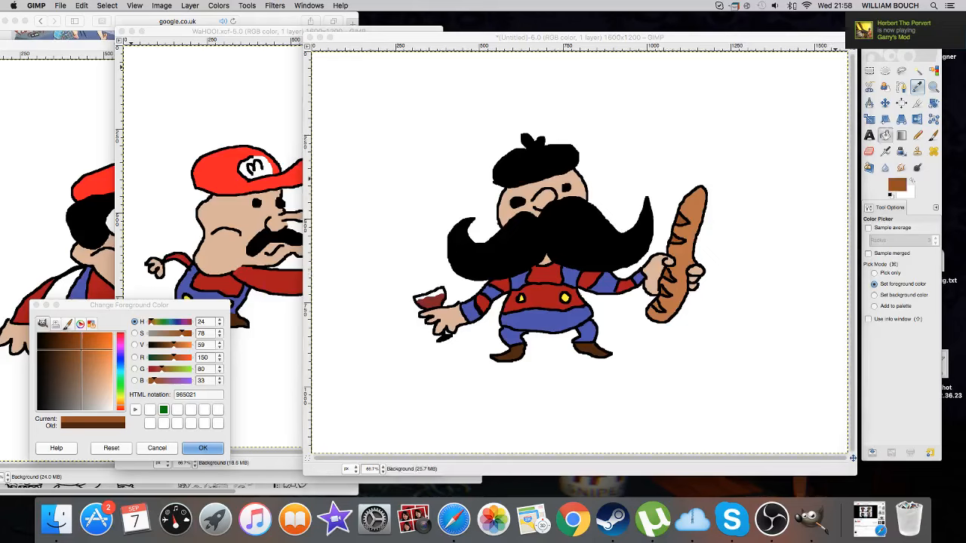
left_click(657, 305)
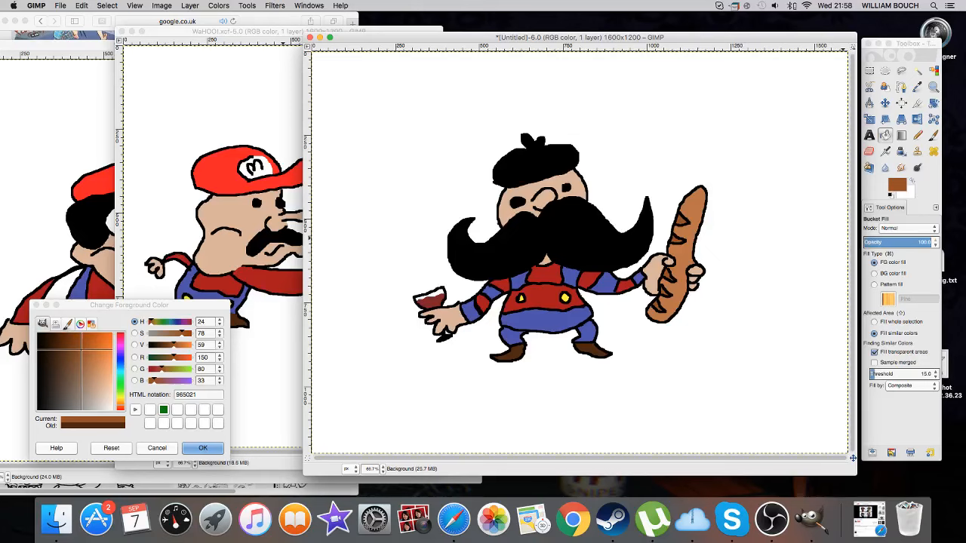
Reset the foreground colour to black and handwrite "Honari" with the pencil above the baguette, starting a final letter after it
left_click(891, 195)
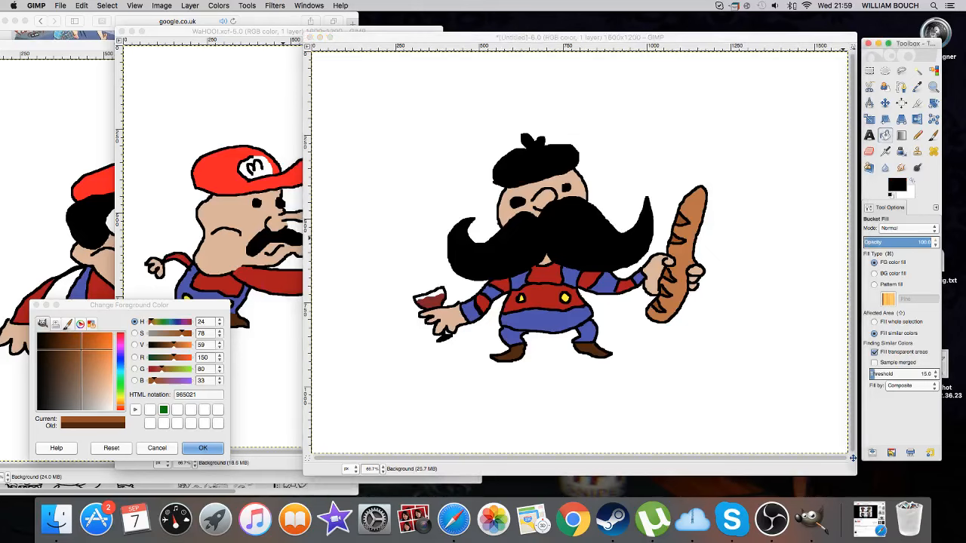
left_click(918, 135)
left_click_drag(602, 108, 612, 137)
left_click_drag(608, 125, 620, 121)
mouse_move(615, 100)
left_mouse_down()
mouse_move(630, 137)
mouse_move(642, 119)
mouse_move(657, 135)
mouse_move(669, 123)
mouse_move(683, 137)
mouse_move(685, 123)
mouse_move(688, 138)
mouse_move(699, 118)
mouse_move(713, 130)
mouse_move(714, 111)
mouse_move(733, 165)
mouse_move(742, 155)
mouse_move(735, 121)
mouse_move(756, 147)
left_mouse_up()
left_click(713, 107)
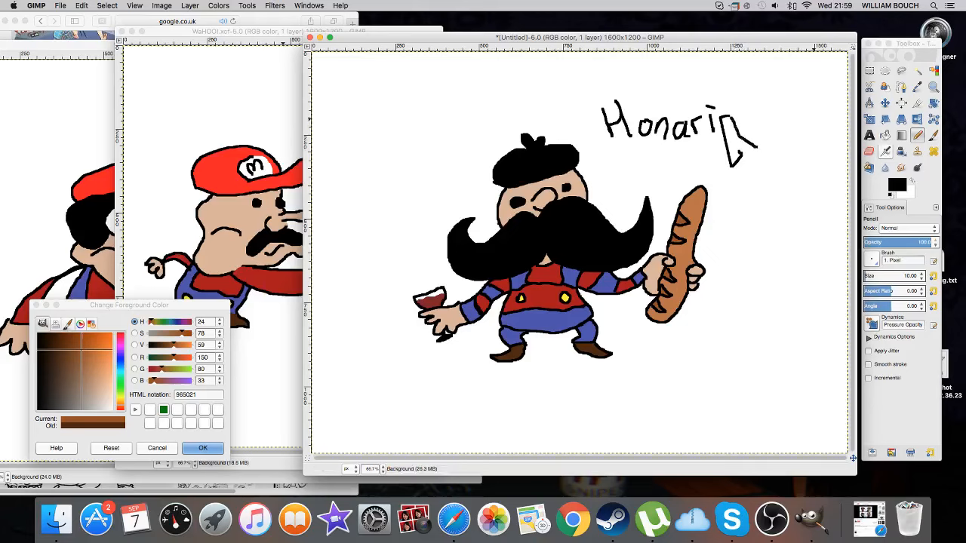
Undo the malformed strokes after "Honari" and draw an "o" there to complete the name "Honario"
left_click(869, 151)
left_click(82, 5)
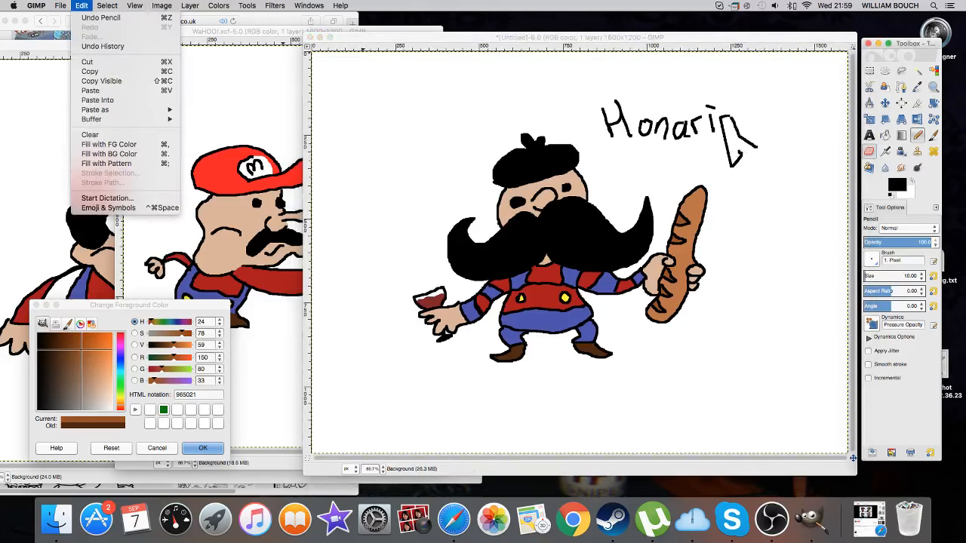
left_click(89, 15)
left_click(82, 5)
left_click(101, 17)
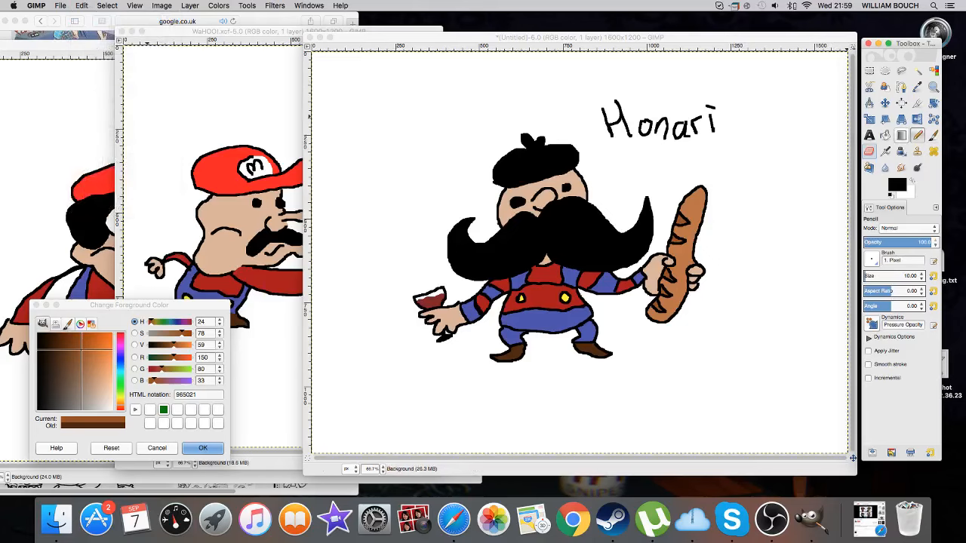
mouse_move(739, 113)
left_mouse_down()
mouse_move(726, 123)
mouse_move(745, 116)
left_mouse_up()
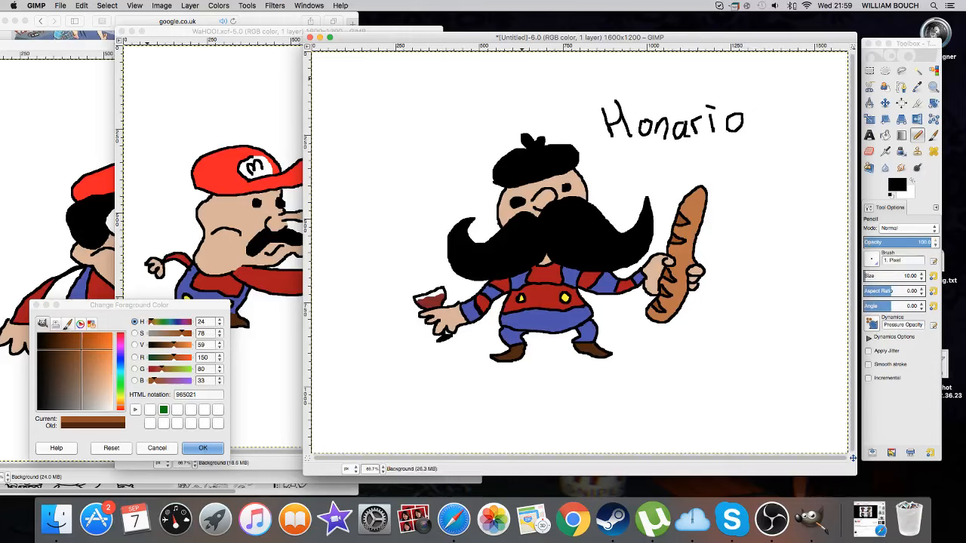
Save the image as WaHOO4!!!.xcf in the GIMP stuff folder
left_click(59, 5)
left_click(75, 90)
type("WaH")
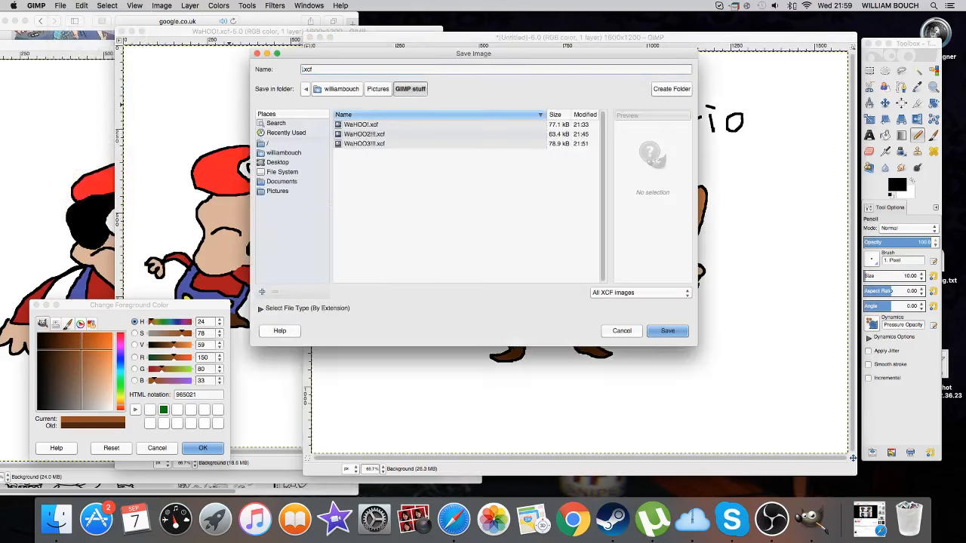
type("OO4!!!")
key("Return")
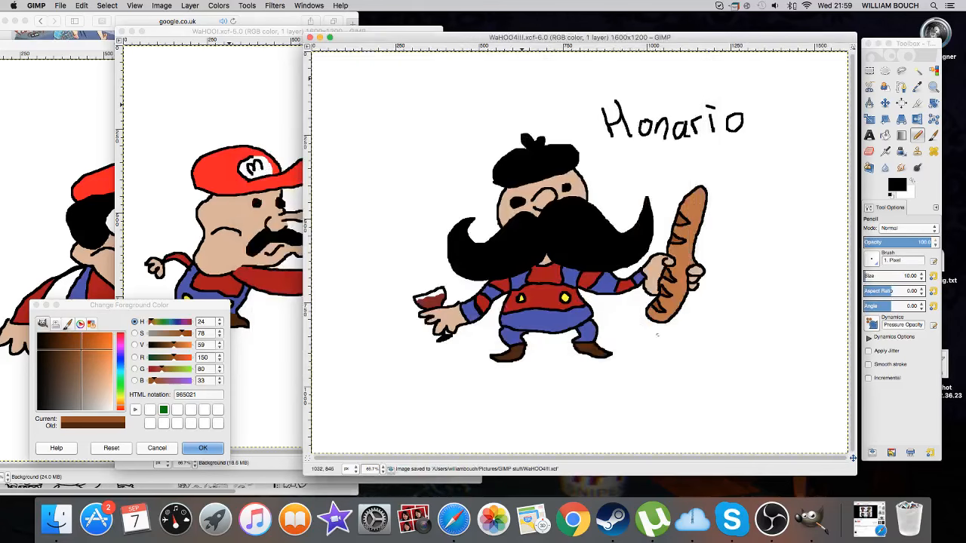